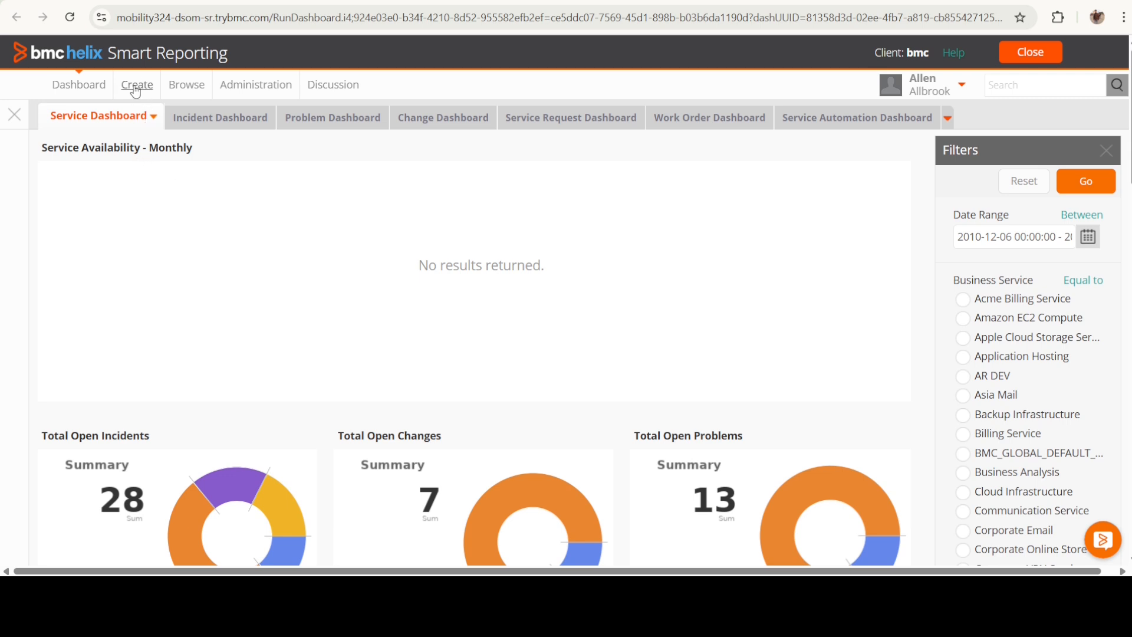
pyautogui.click(136, 88)
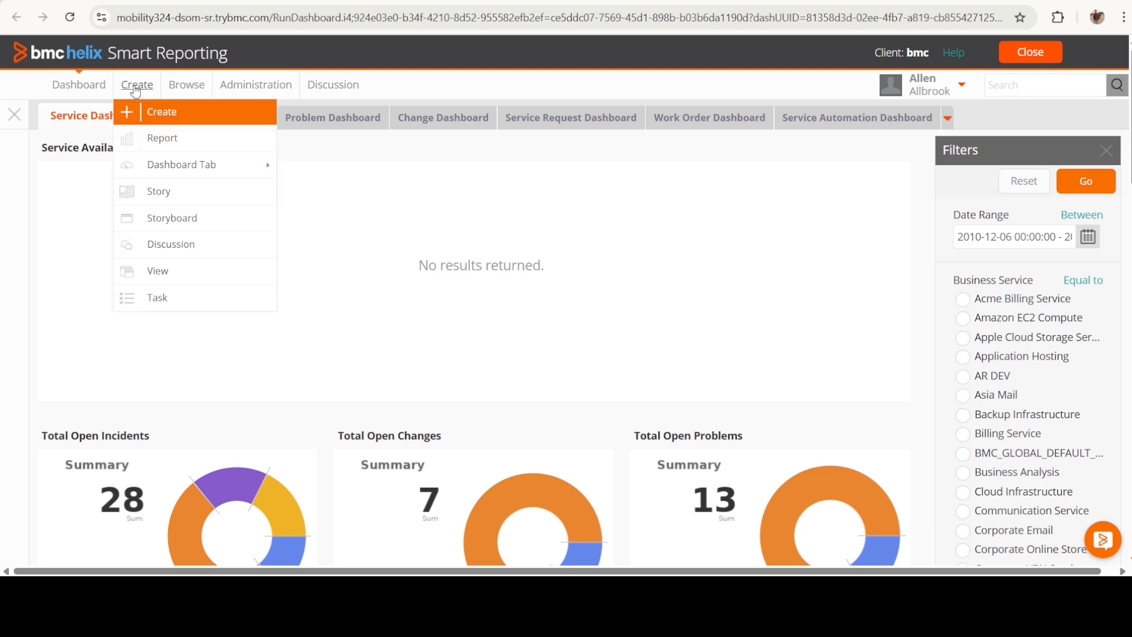
pyautogui.click(331, 203)
pyautogui.click(144, 85)
pyautogui.moveTo(166, 163)
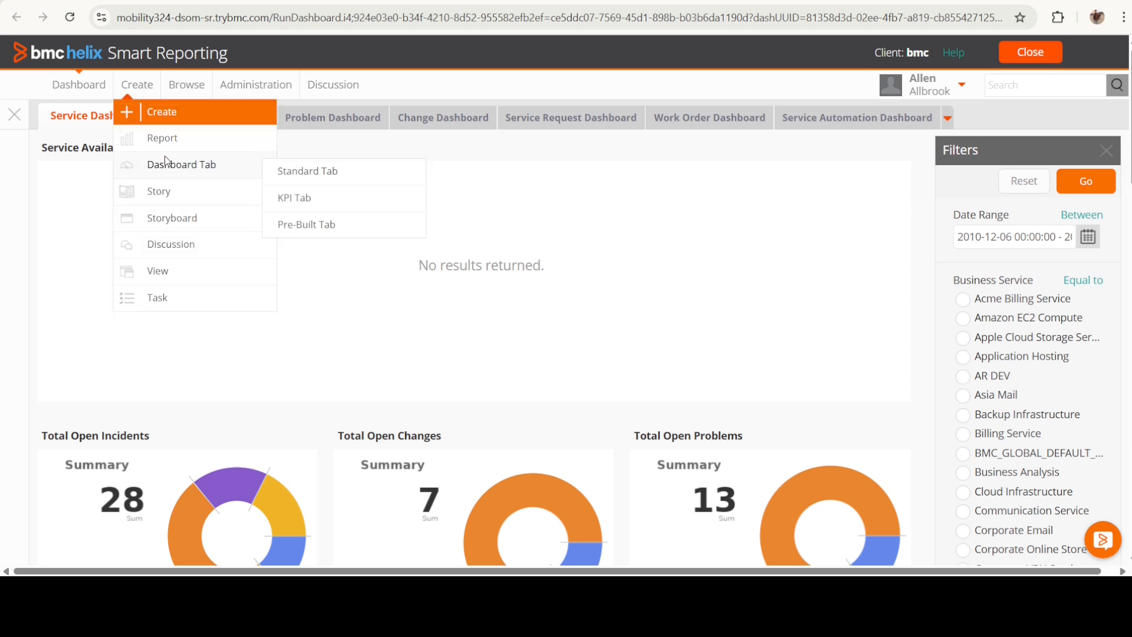
pyautogui.click(72, 175)
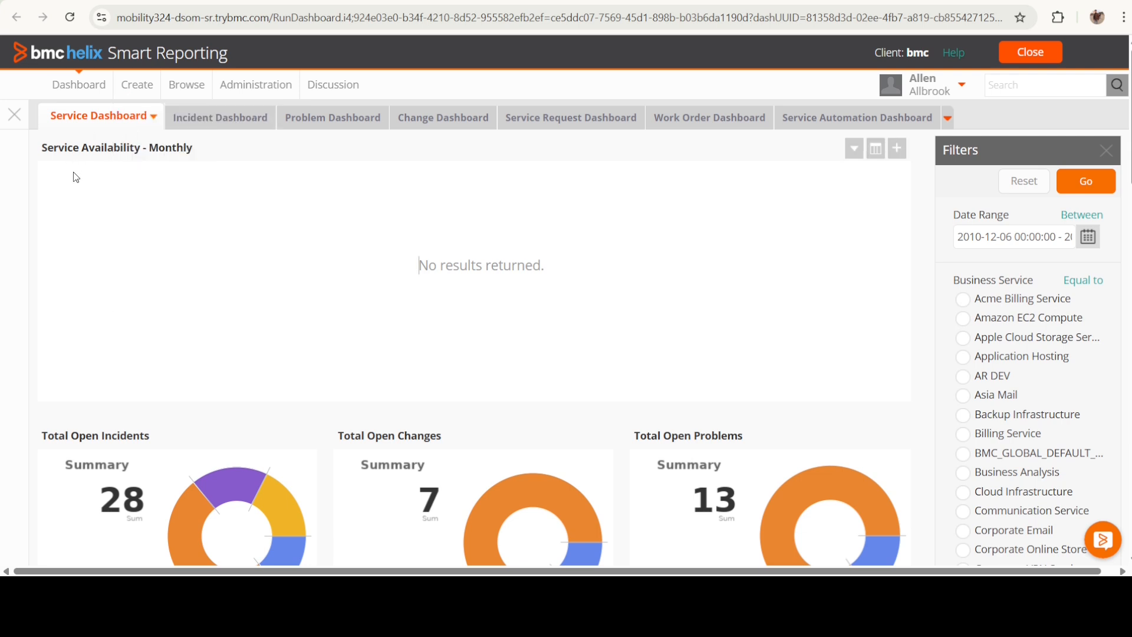
# - Create a new report based on the Incident Management view
pyautogui.click(136, 88)
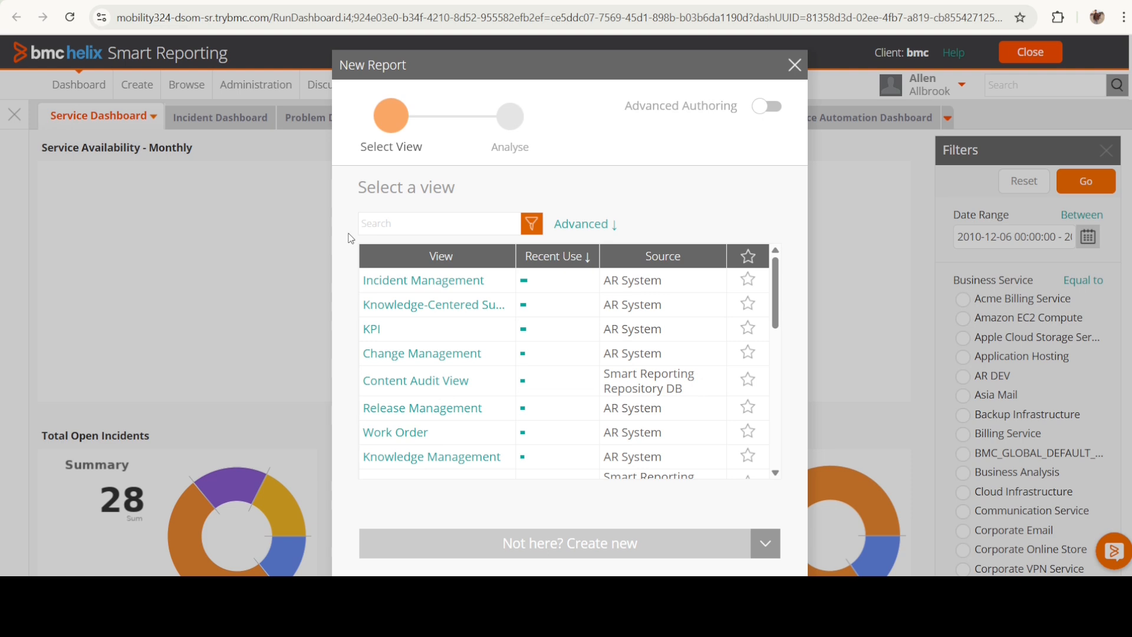
pyautogui.moveTo(411, 282)
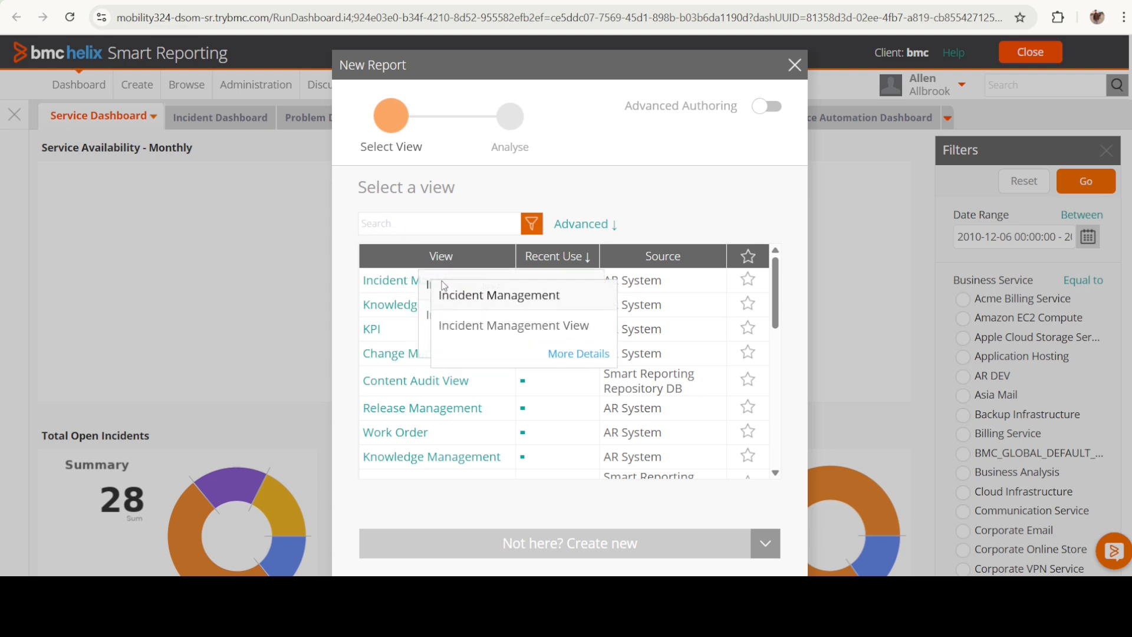
pyautogui.click(429, 287)
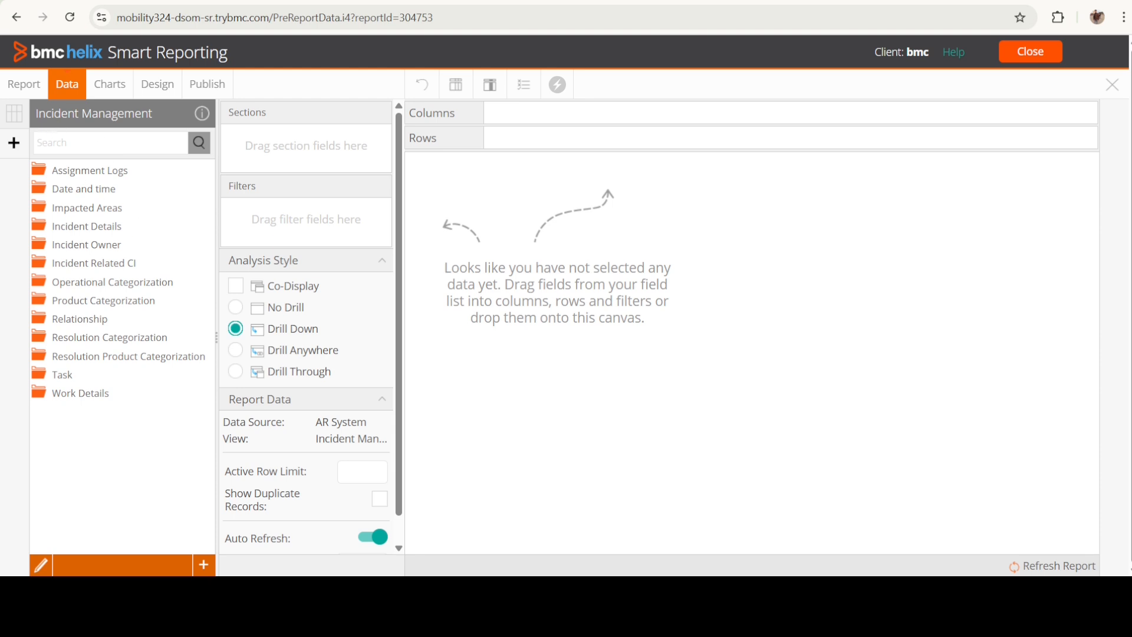
# - Add the Incident ID, Summary and Customer Name fields from Incident Details as report columns
pyautogui.click(85, 227)
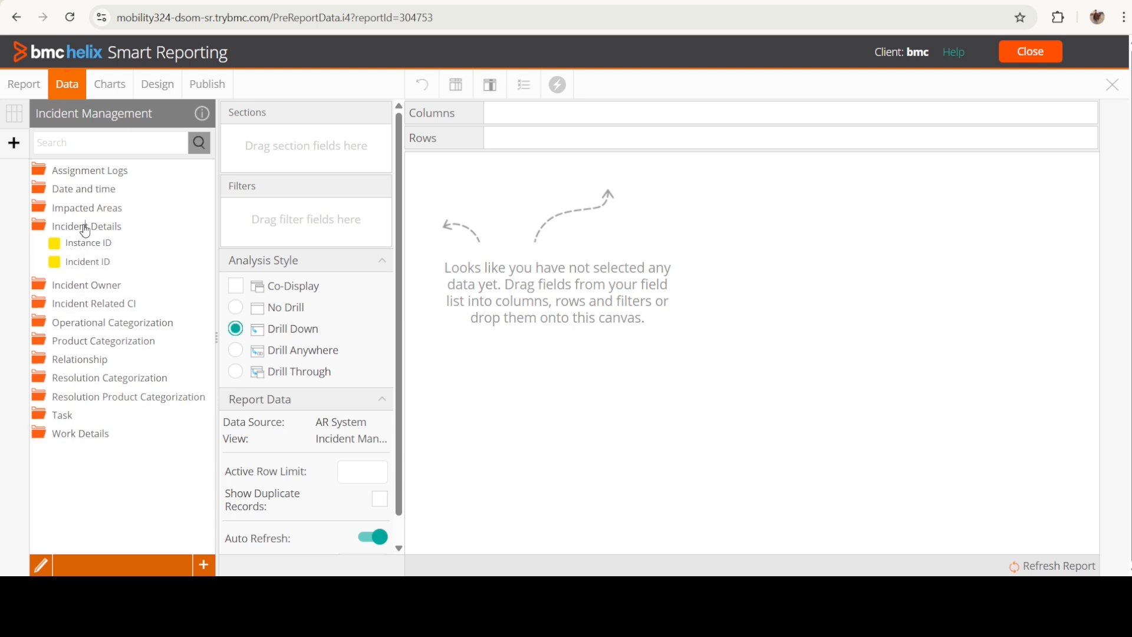
pyautogui.scroll(-1, 98, 272)
pyautogui.moveTo(97, 189); pyautogui.dragTo(542, 115)
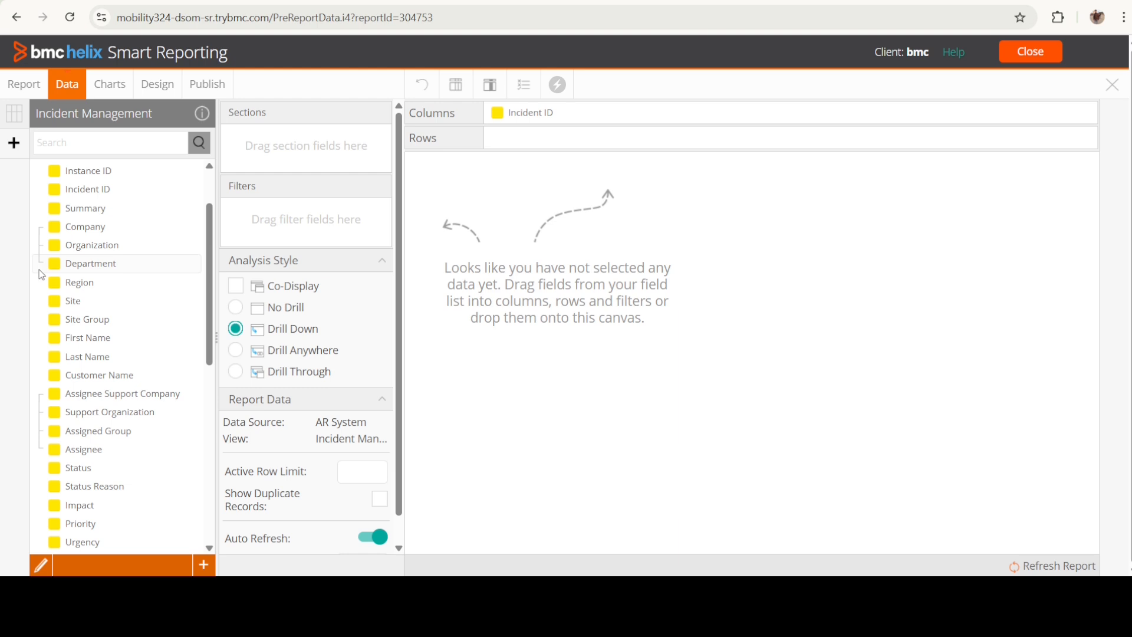
pyautogui.moveTo(83, 212); pyautogui.dragTo(644, 111)
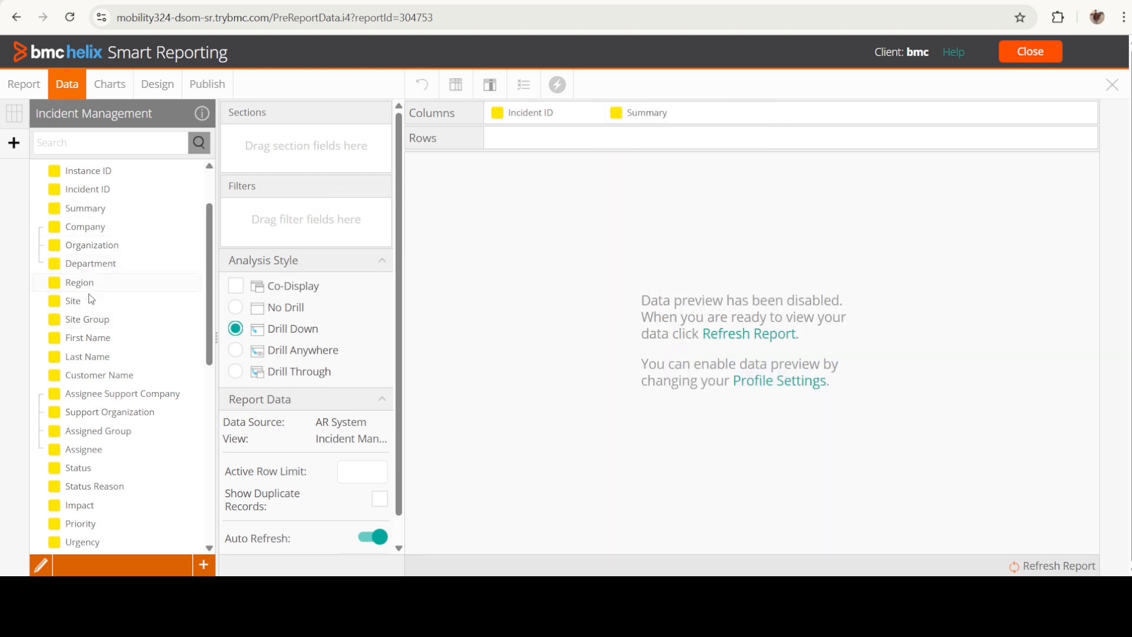
pyautogui.moveTo(108, 377); pyautogui.dragTo(754, 113)
# - Add Assigned Group, Priority and Status from Incident Details as further report columns
pyautogui.scroll(-2, 111, 272)
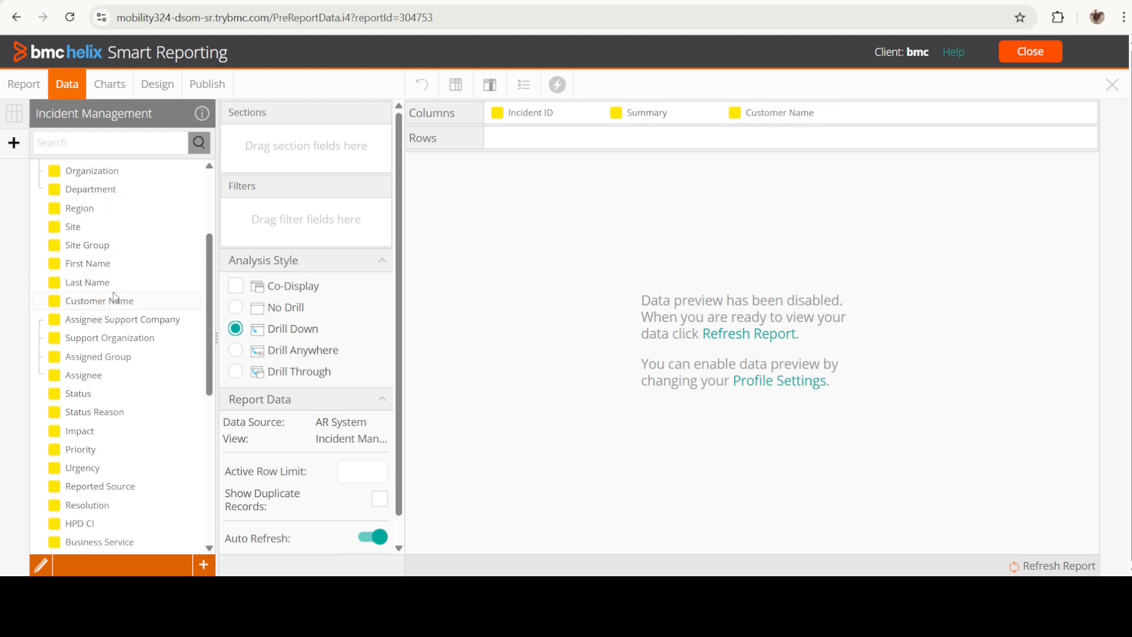
pyautogui.moveTo(114, 366); pyautogui.dragTo(939, 121)
pyautogui.scroll(-4, 84, 284)
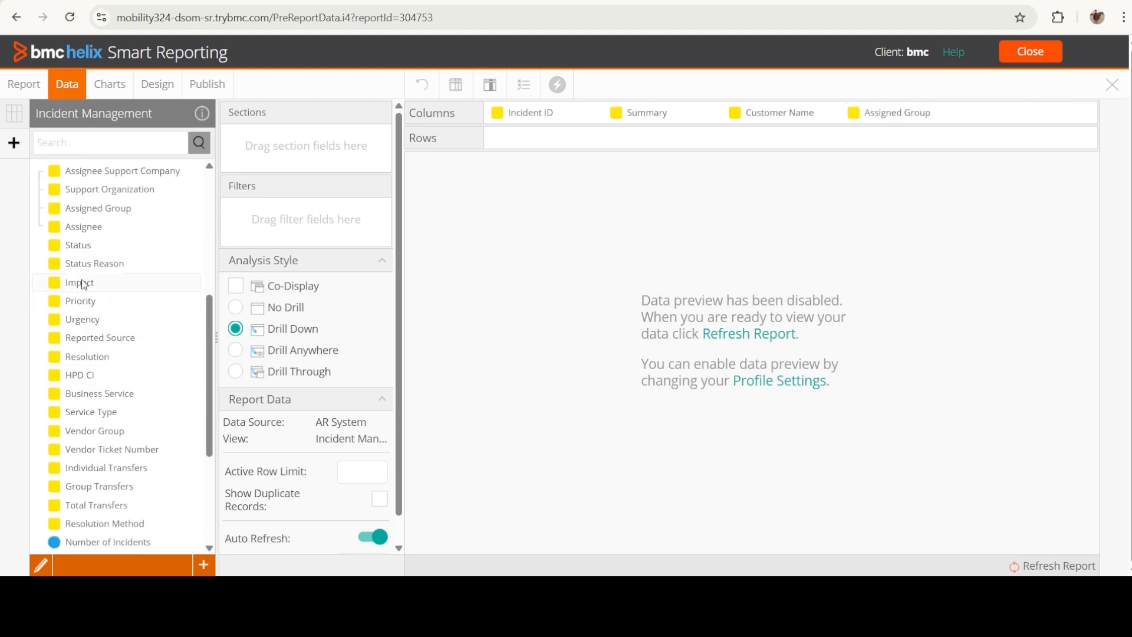
pyautogui.moveTo(86, 285); pyautogui.dragTo(984, 106)
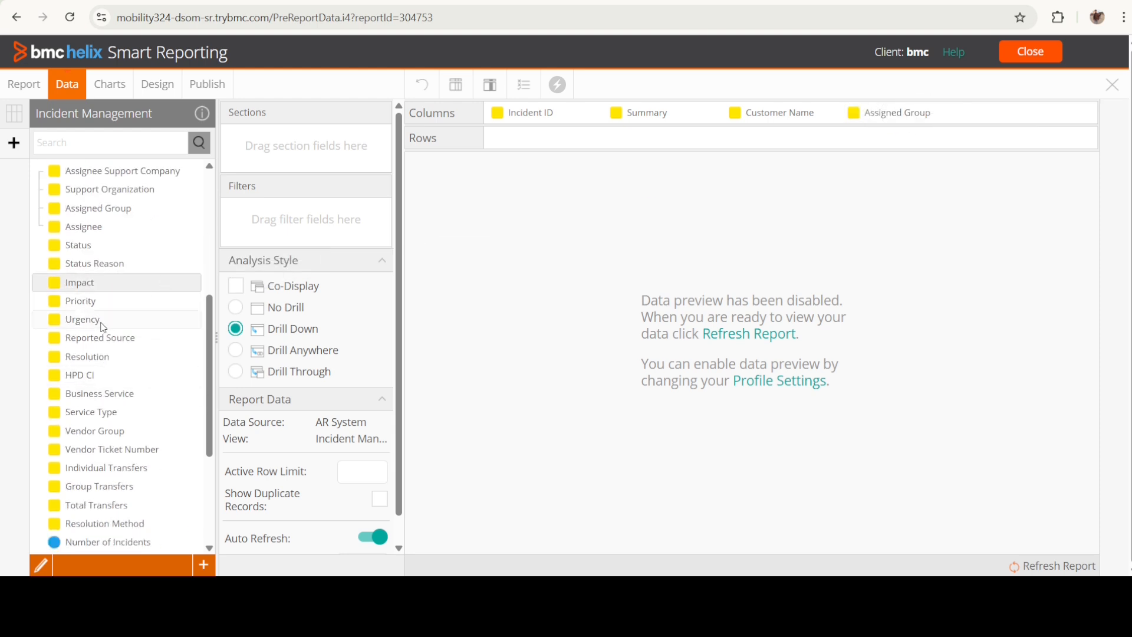
pyautogui.moveTo(79, 305); pyautogui.dragTo(1042, 116)
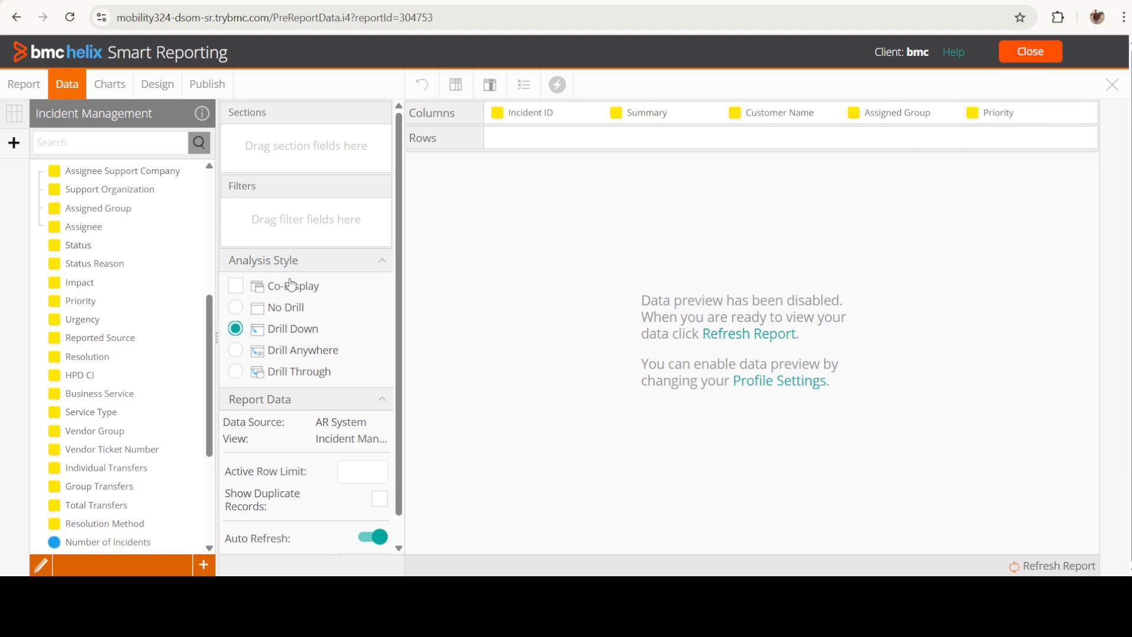
pyautogui.scroll(-2, 93, 396)
pyautogui.scroll(6, 83, 399)
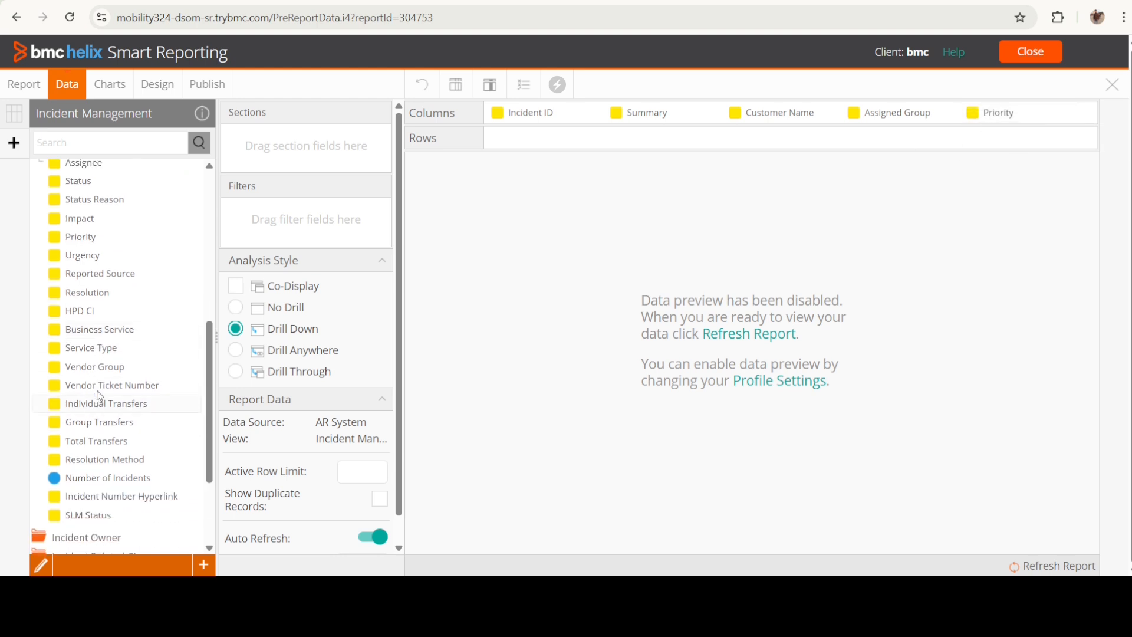
pyautogui.moveTo(79, 394); pyautogui.dragTo(1031, 118)
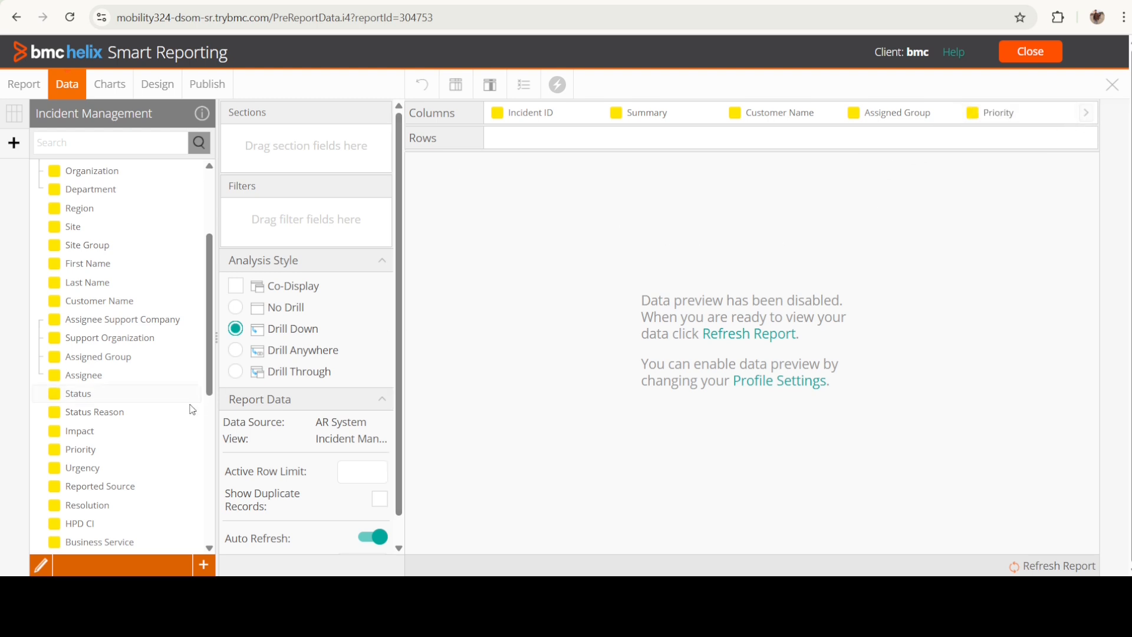
pyautogui.scroll(-3, 112, 392)
pyautogui.scroll(-2, 150, 430)
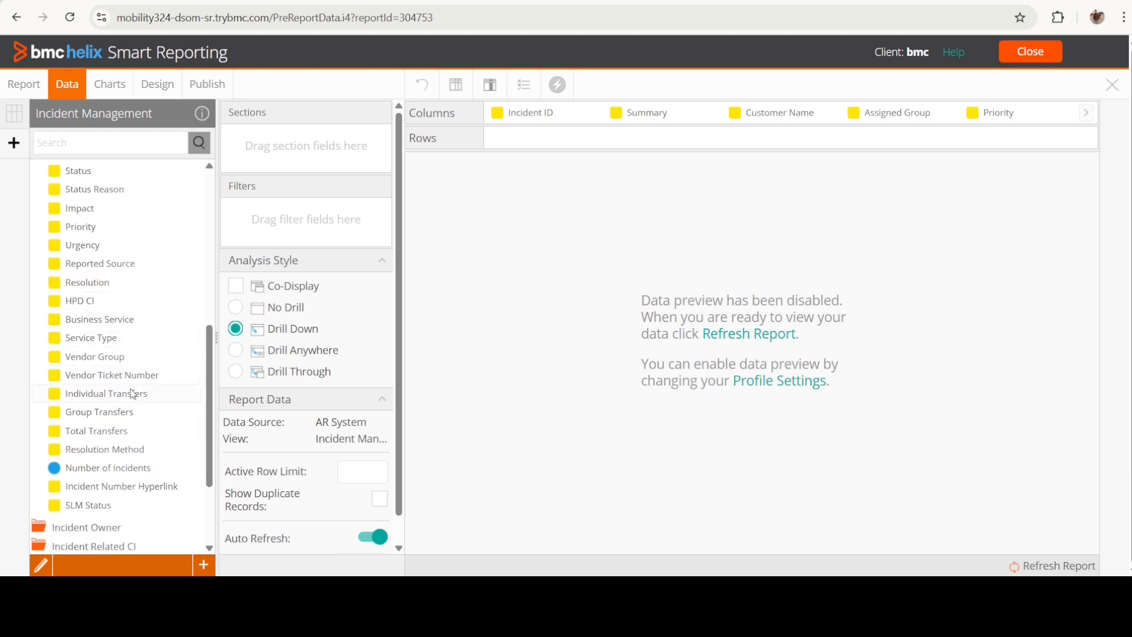
pyautogui.scroll(3, 109, 316)
pyautogui.scroll(3, 89, 305)
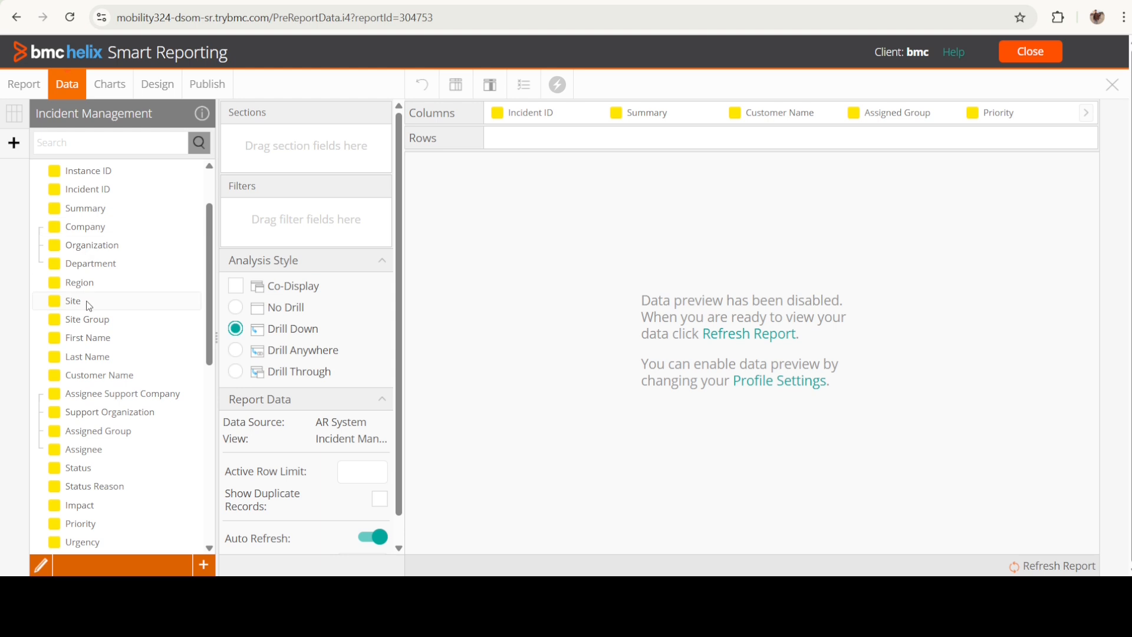
pyautogui.scroll(2, 99, 306)
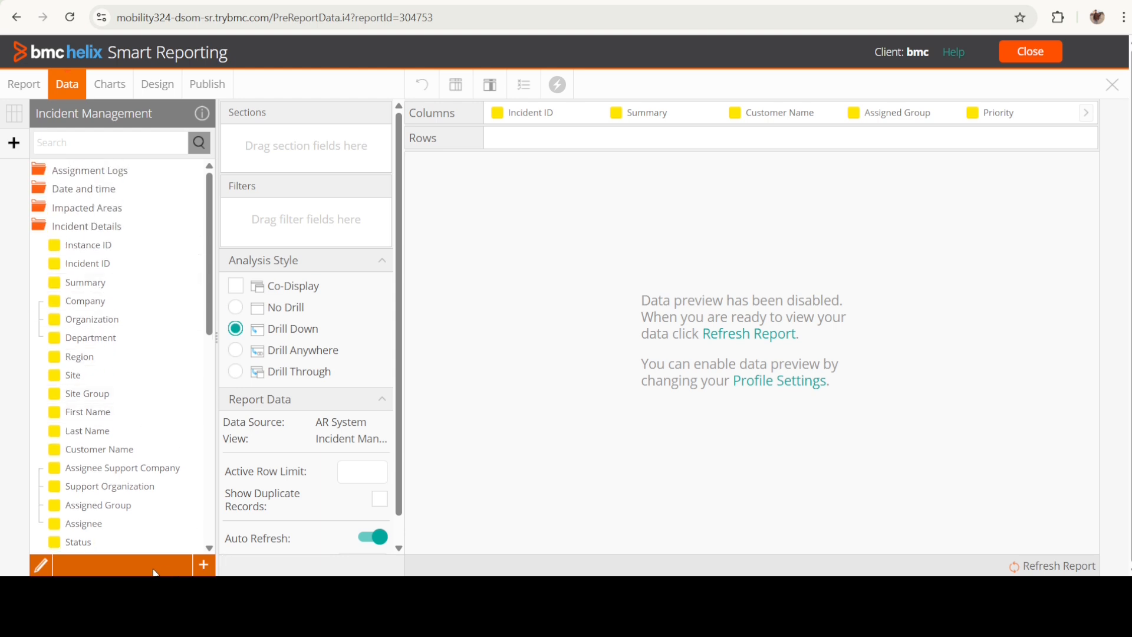
# - Start a new calculated field and set its formula type to Pre-Defined
pyautogui.click(203, 565)
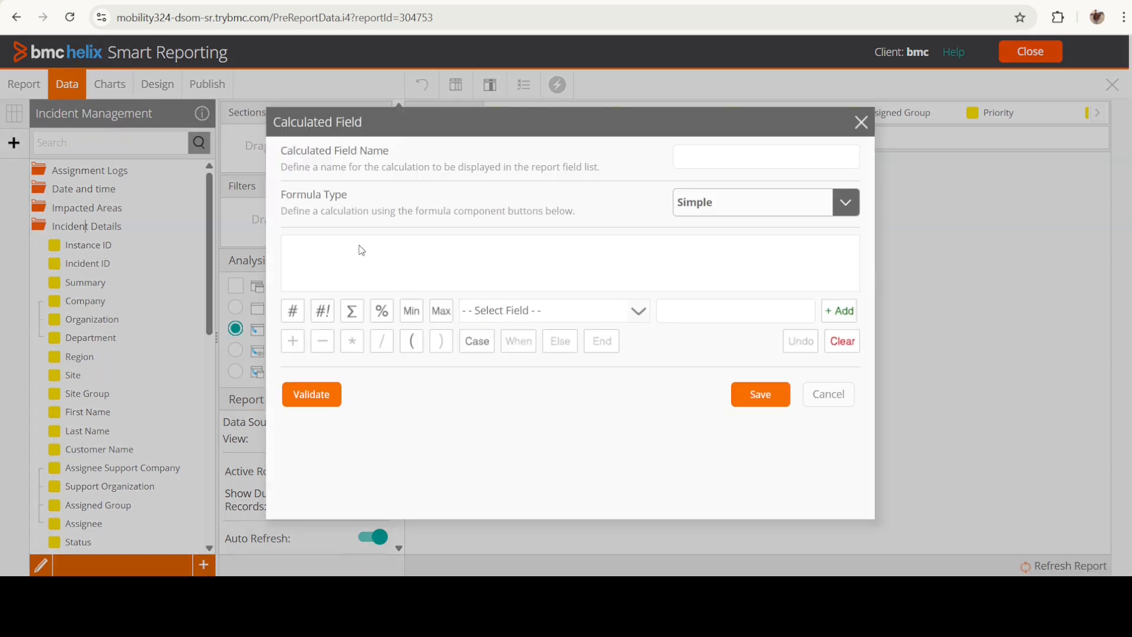
pyautogui.click(720, 159)
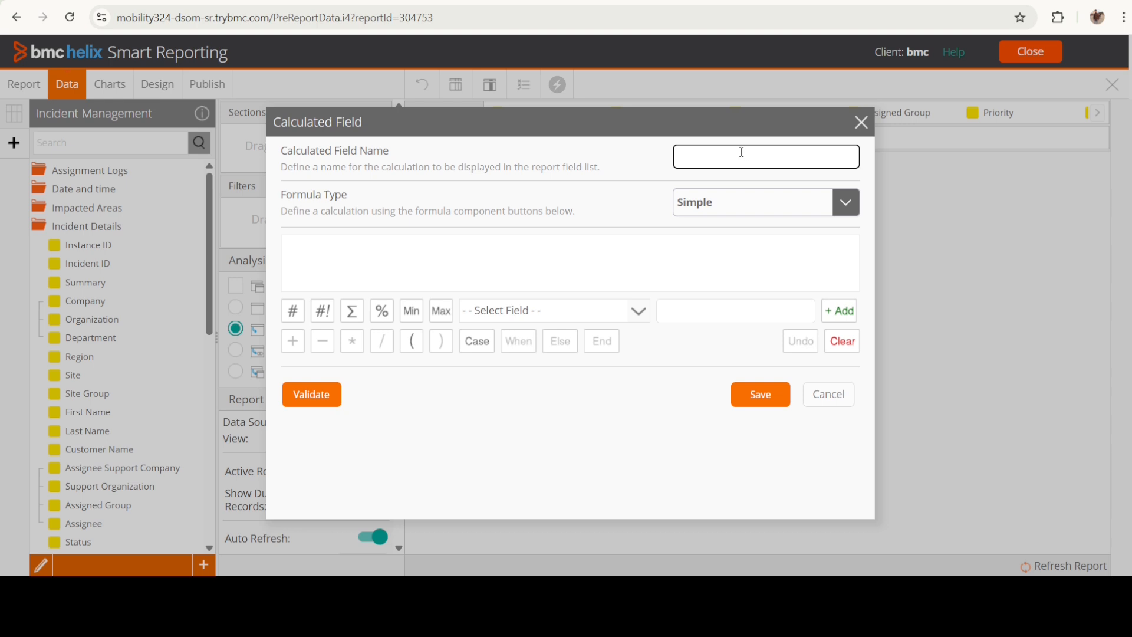
pyautogui.click(844, 205)
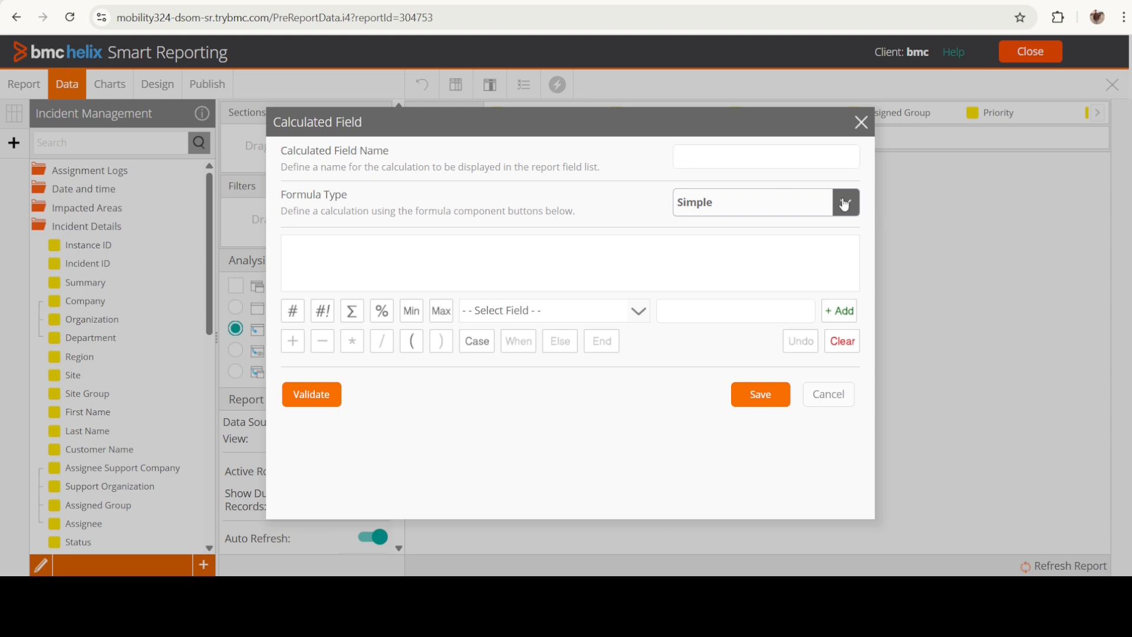
pyautogui.click(709, 255)
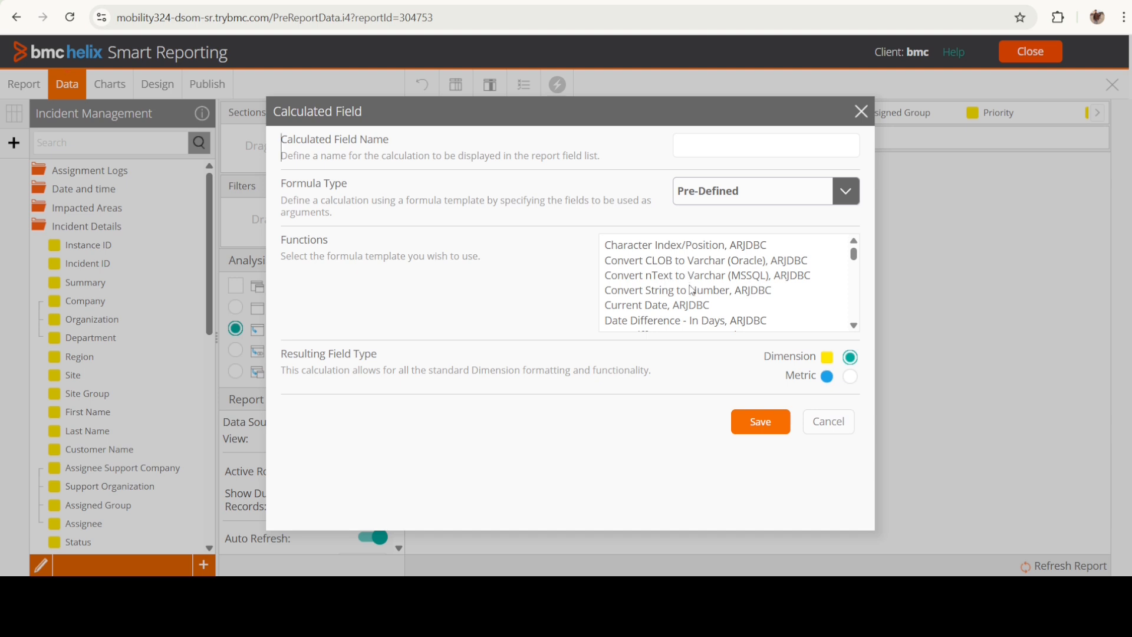
# - Examine the list of function templates offered for the pre-defined formula type
pyautogui.scroll(-3, 706, 289)
pyautogui.scroll(3, 697, 275)
pyautogui.scroll(-1, 676, 301)
pyautogui.scroll(-1, 676, 302)
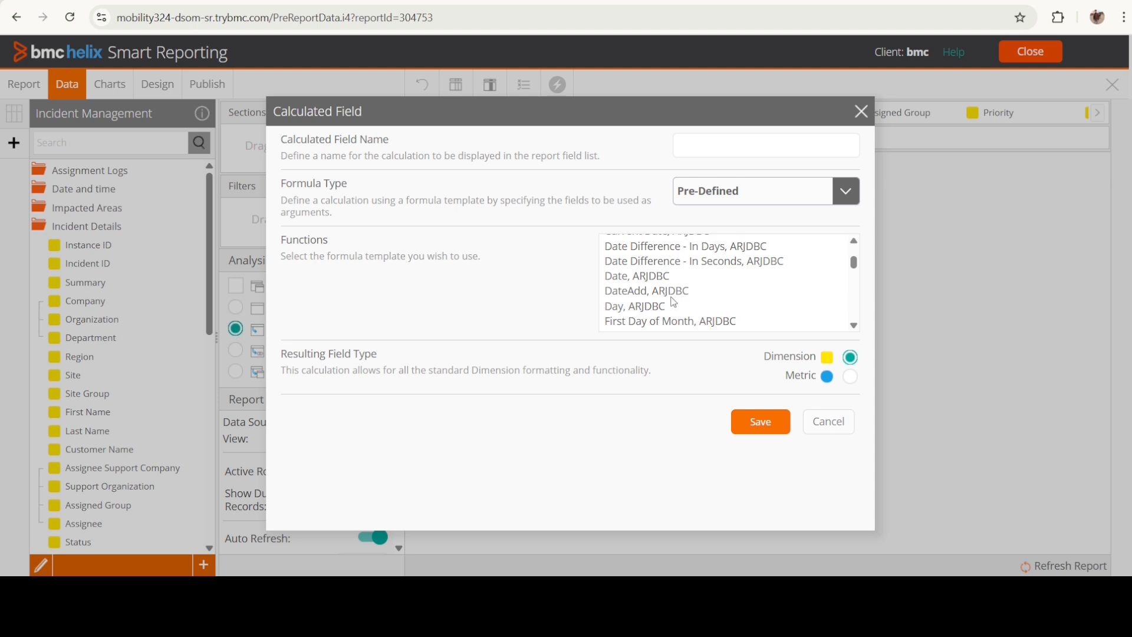
pyautogui.scroll(1, 674, 296)
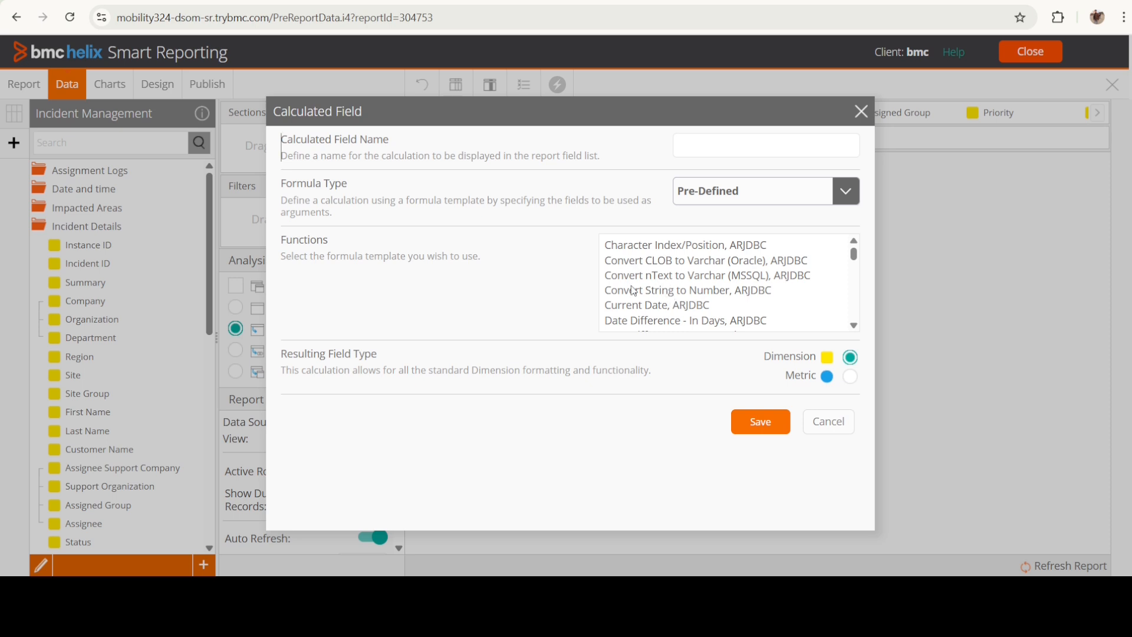
pyautogui.scroll(-1, 636, 298)
pyautogui.scroll(1, 634, 295)
pyautogui.scroll(-1, 701, 269)
pyautogui.scroll(-5, 701, 268)
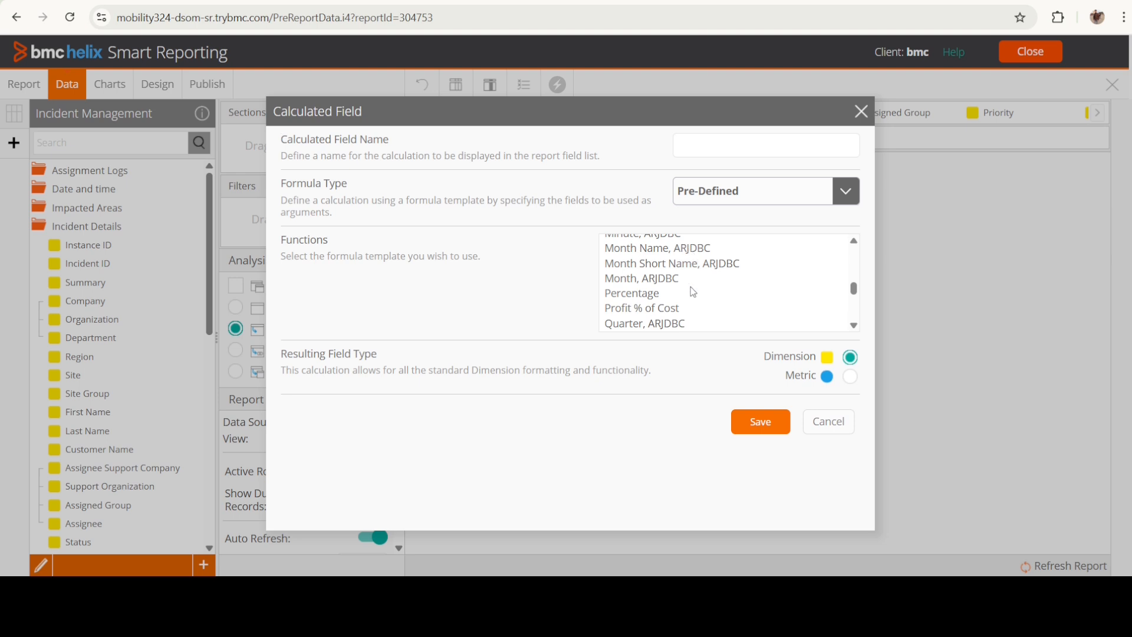
pyautogui.scroll(-2, 692, 299)
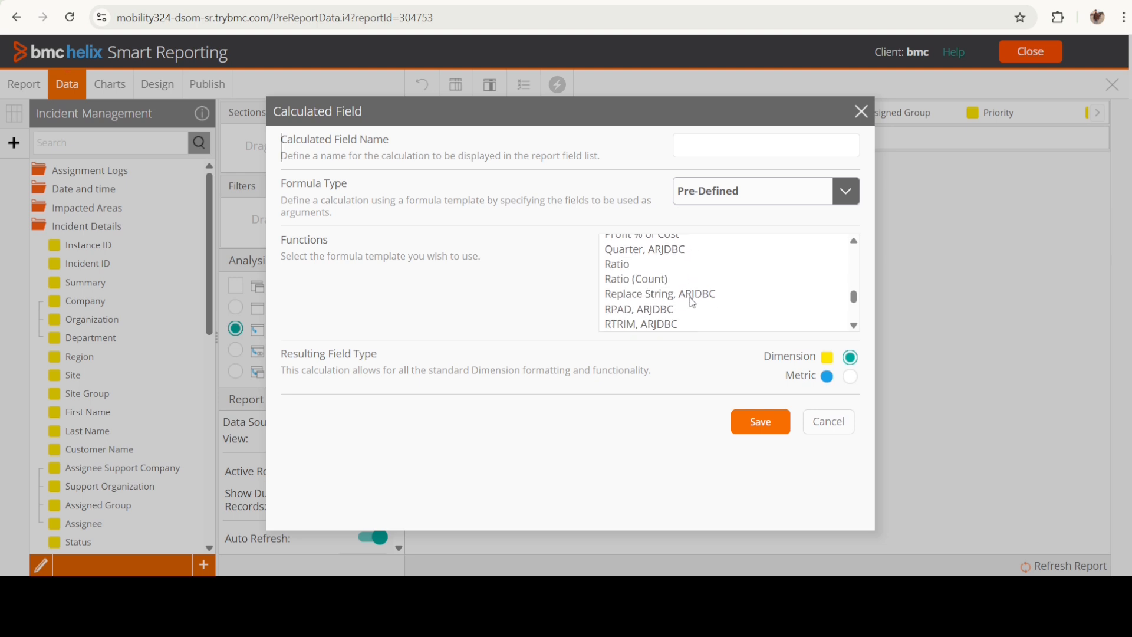
pyautogui.scroll(9, 693, 301)
pyautogui.scroll(-2, 694, 301)
pyautogui.scroll(2, 678, 307)
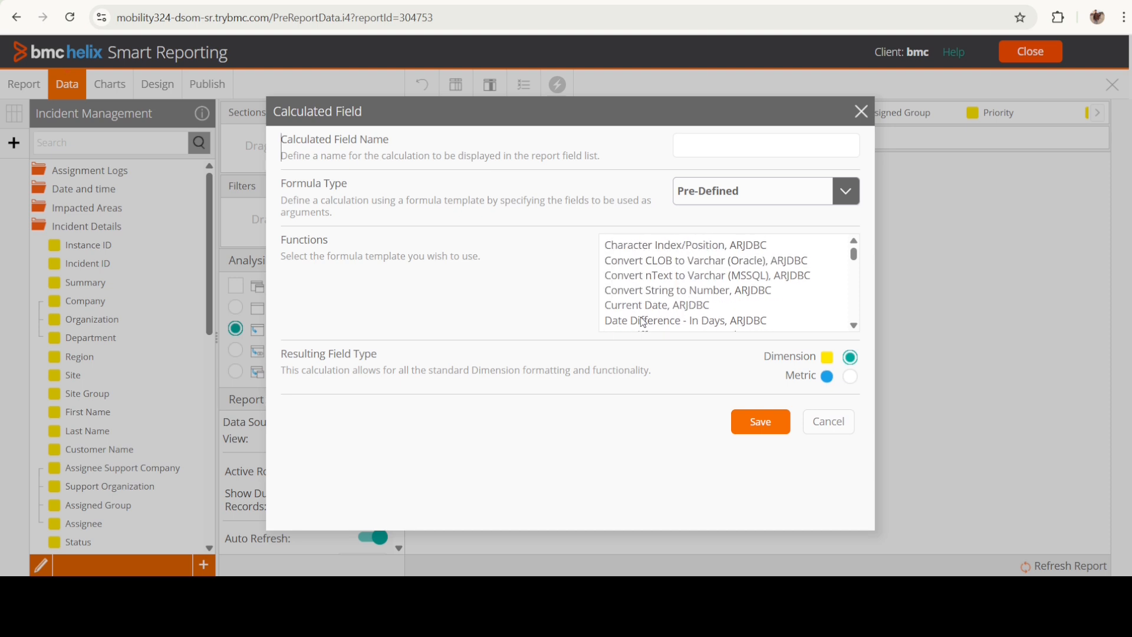
# - Name the calculated field DateinDays and look through the date functions
pyautogui.click(704, 148)
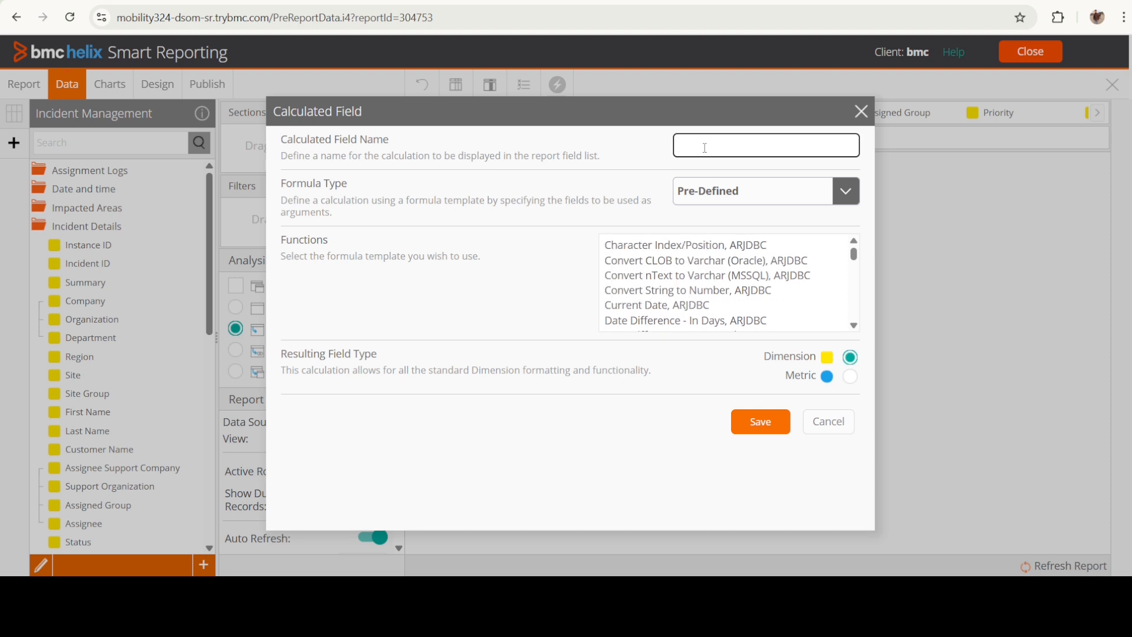
pyautogui.write('DateinDays')
pyautogui.scroll(-2, 699, 303)
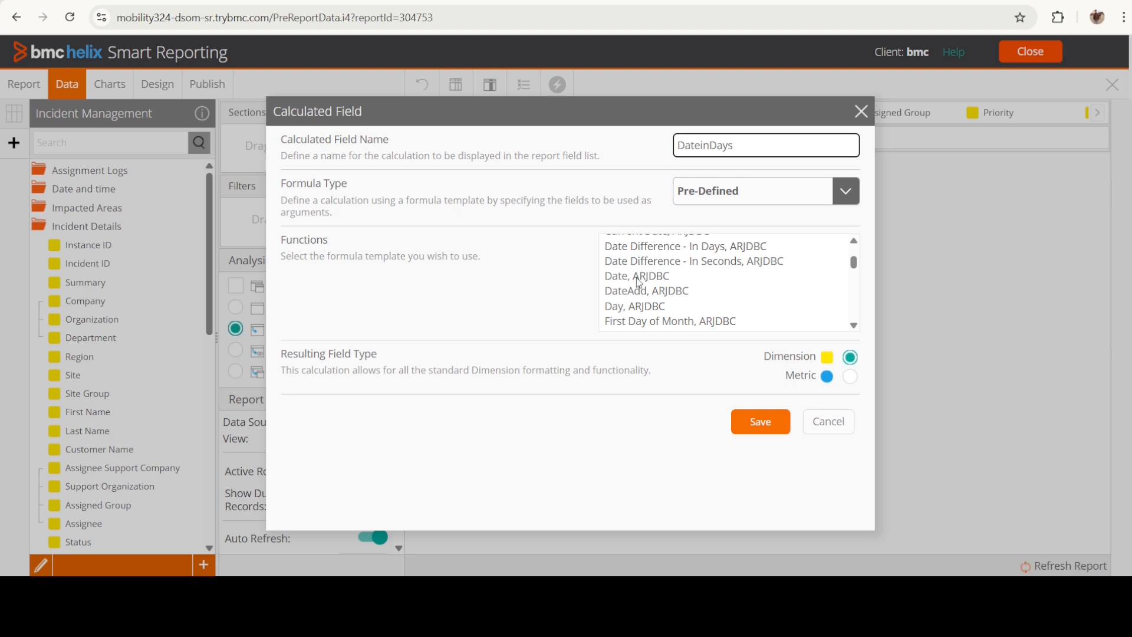
pyautogui.click(854, 240)
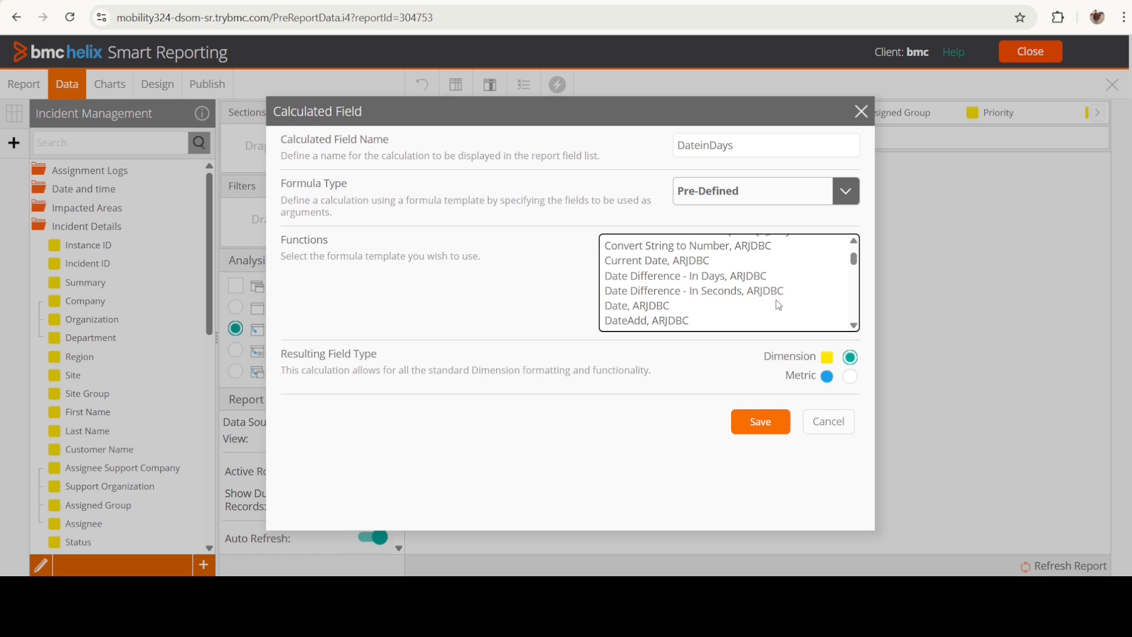
pyautogui.click(853, 327)
pyautogui.scroll(3, 713, 301)
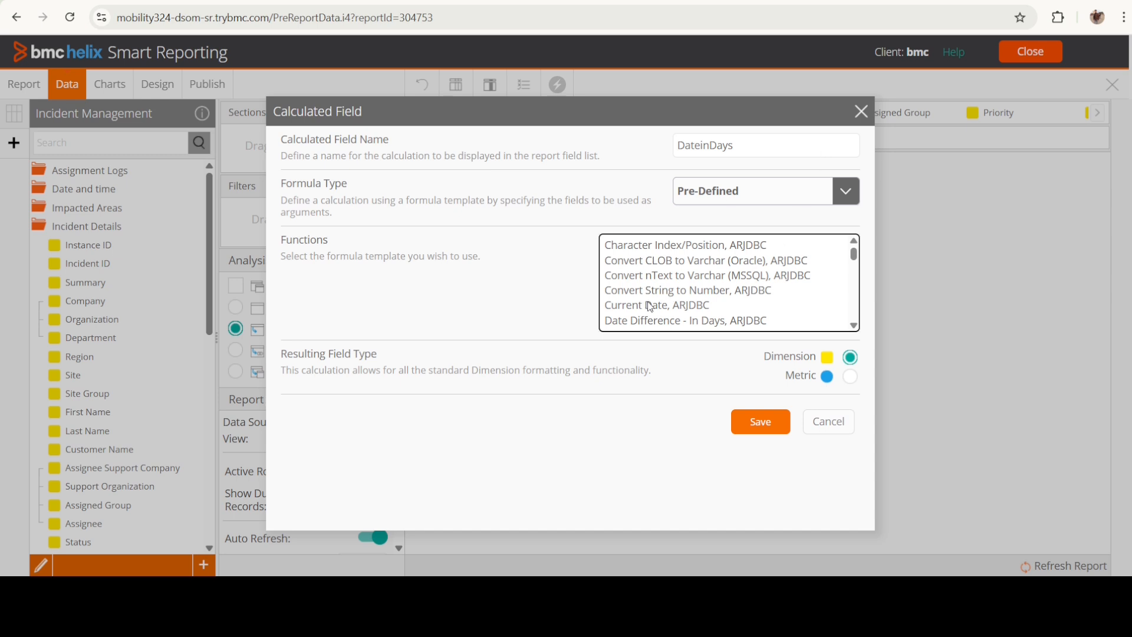
# - Replace the calculated field's name with Differenceinda and discard the calculated field
pyautogui.moveTo(746, 143); pyautogui.dragTo(671, 141)
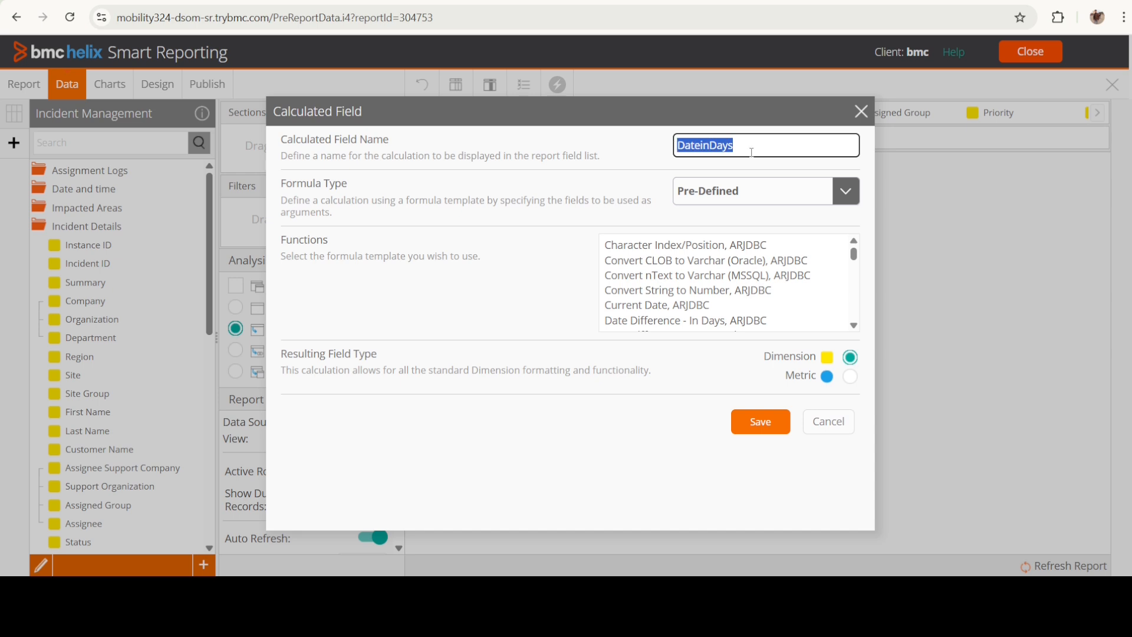
pyautogui.write('Di')
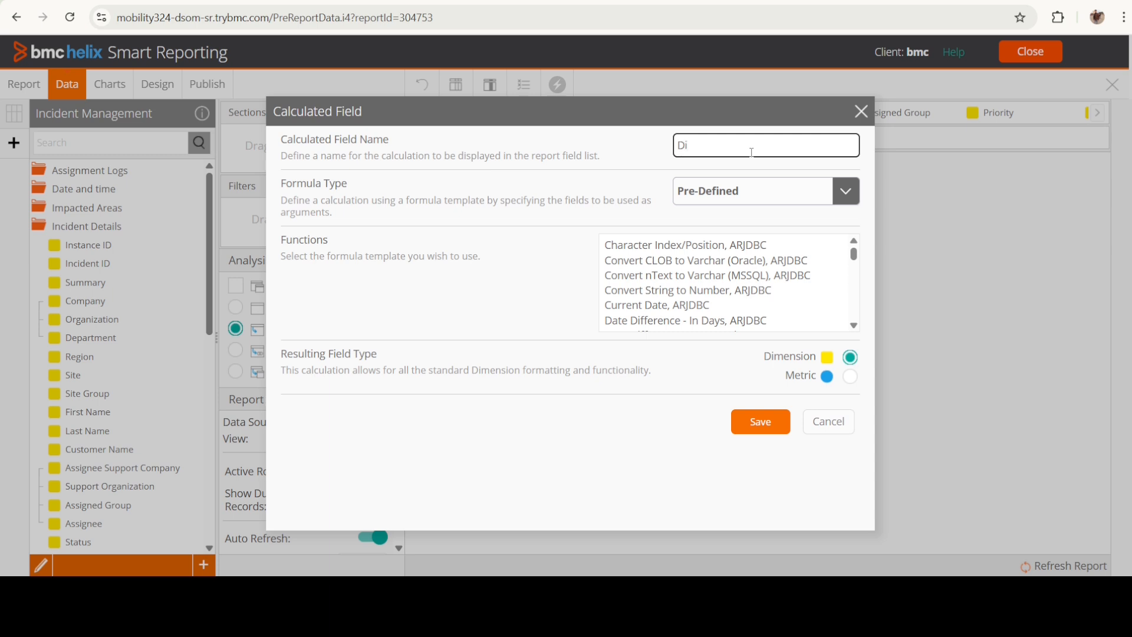
pyautogui.write('fferenceinda')
pyautogui.click(828, 424)
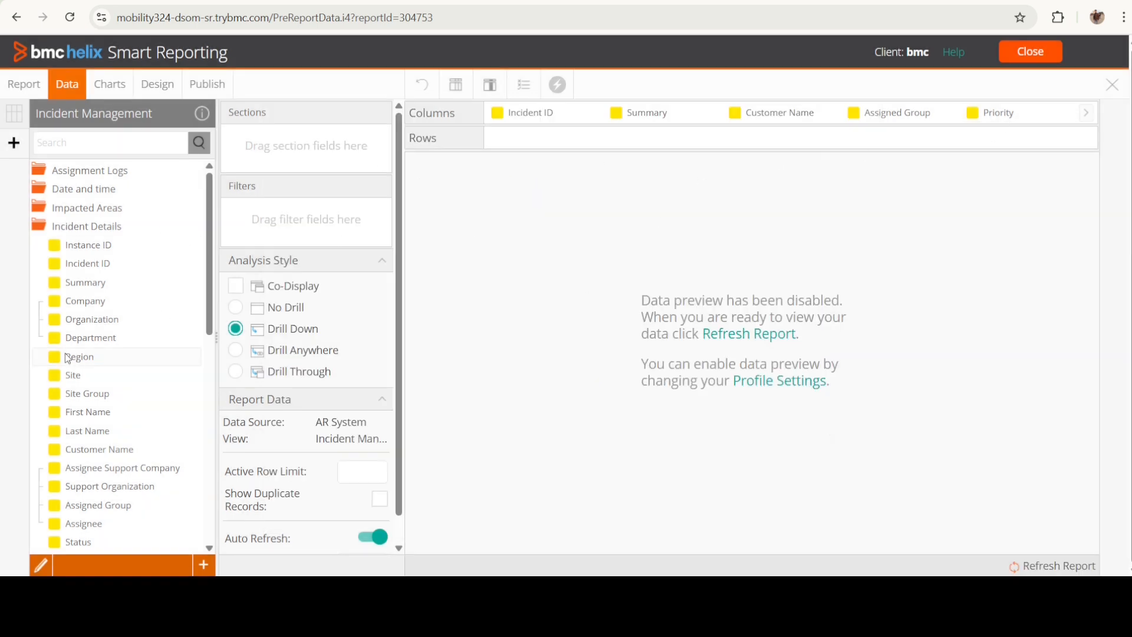
pyautogui.scroll(-5, 92, 335)
pyautogui.scroll(-2, 91, 335)
pyautogui.scroll(7, 89, 329)
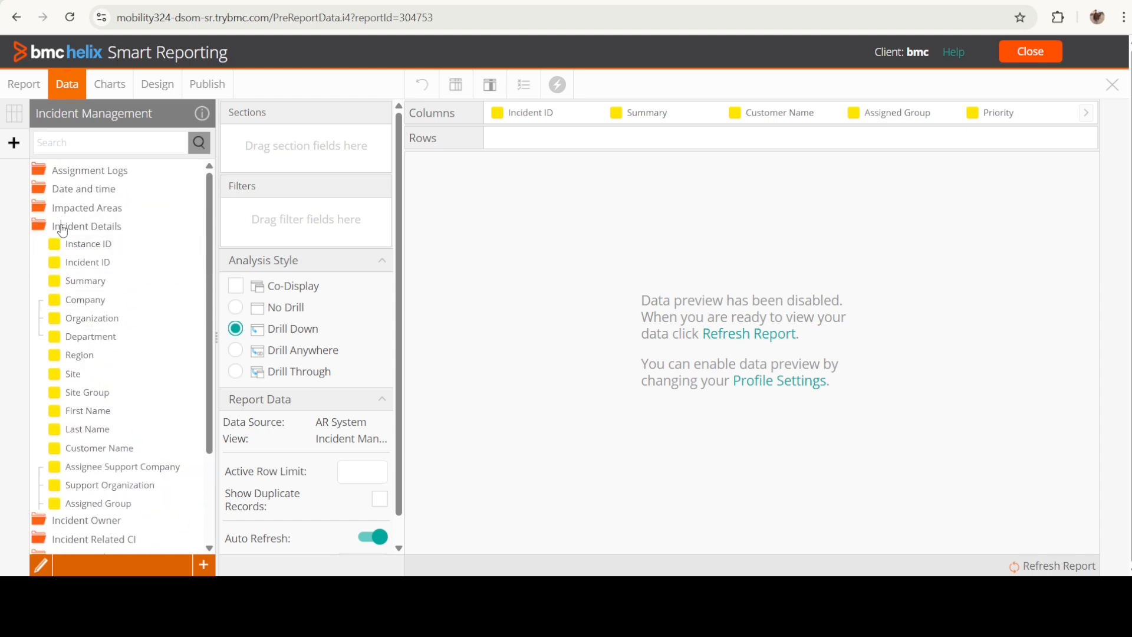
# - Add the Submit Date, Reported Date and Last Resolved Date fields from Date and time as report columns
pyautogui.click(61, 227)
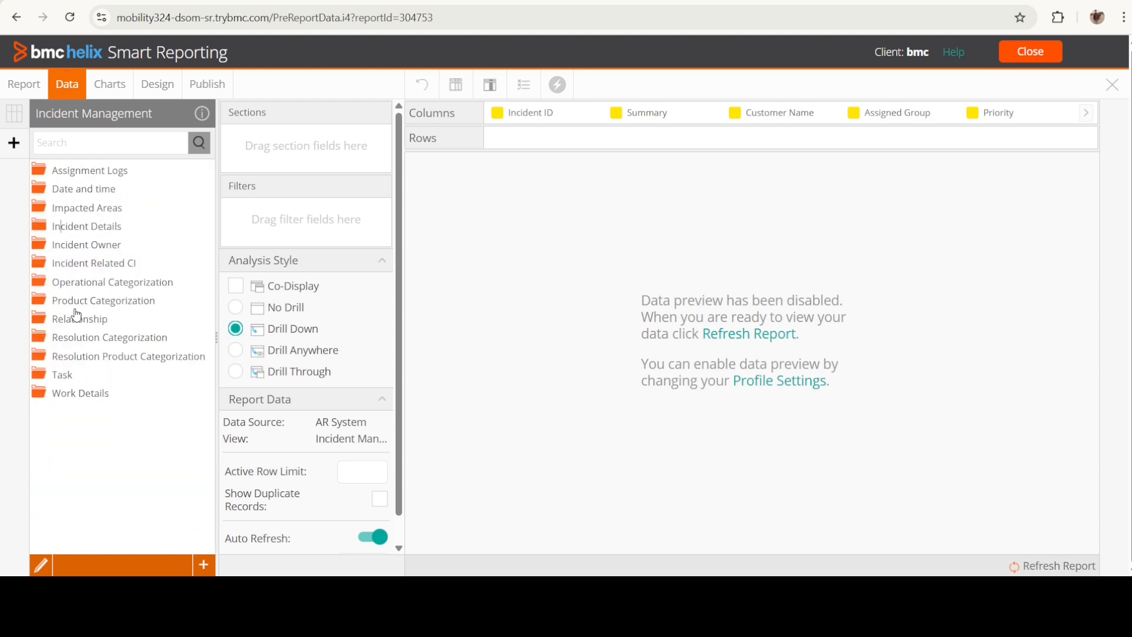
pyautogui.click(80, 188)
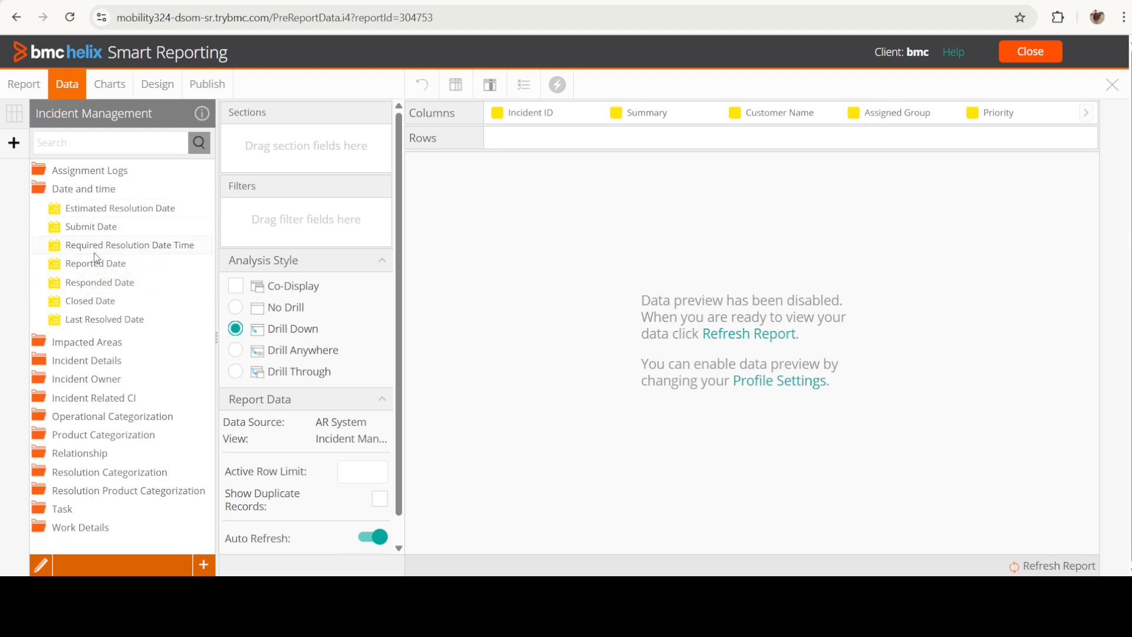
pyautogui.click(1086, 112)
pyautogui.click(1085, 112)
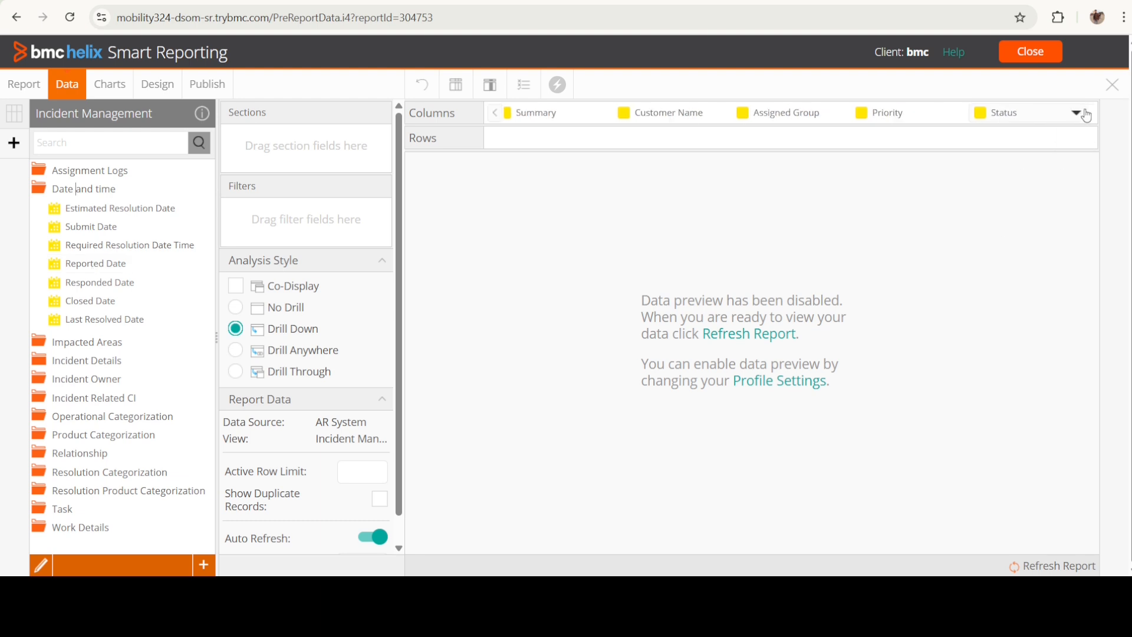
pyautogui.moveTo(89, 228); pyautogui.dragTo(1065, 111)
pyautogui.moveTo(96, 265); pyautogui.dragTo(1088, 117)
pyautogui.moveTo(98, 320); pyautogui.dragTo(1094, 115)
# - Refresh the report data and look over the rows of the three date columns
pyautogui.click(729, 334)
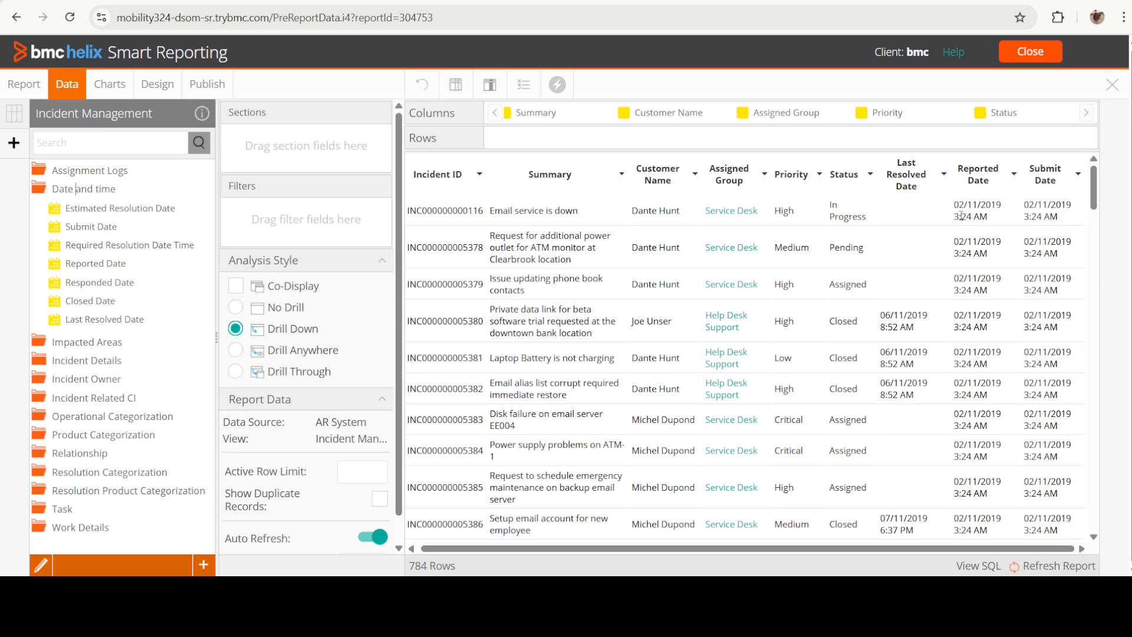
pyautogui.scroll(-2, 1035, 342)
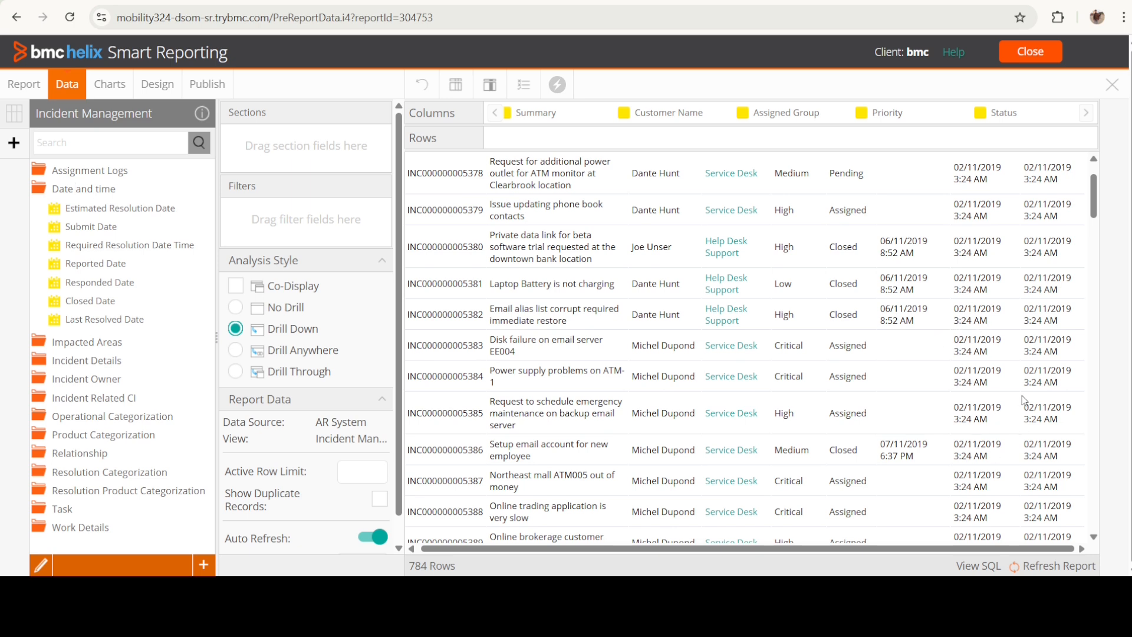
pyautogui.scroll(2, 966, 261)
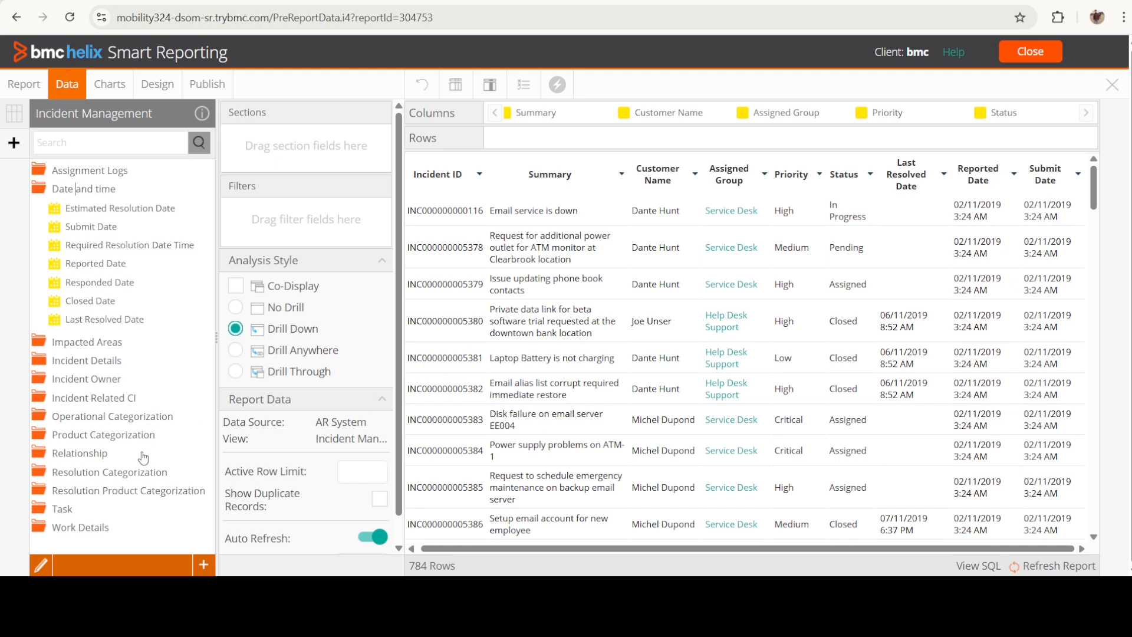
# - Create a new calculated field named TimeToclosure(Days)
pyautogui.click(203, 564)
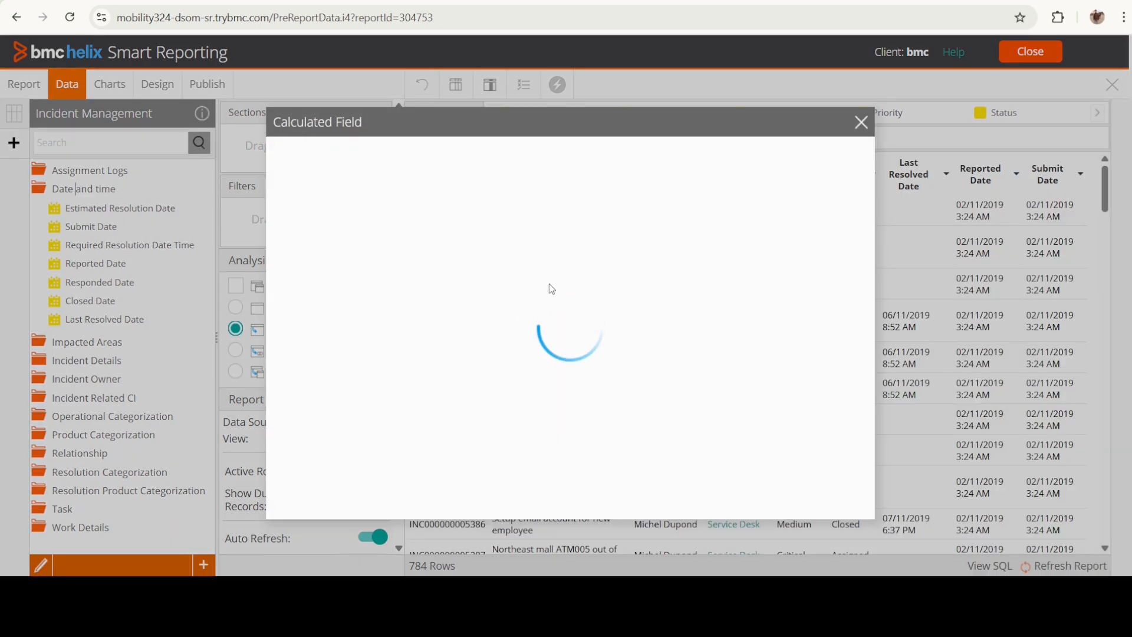
pyautogui.click(701, 157)
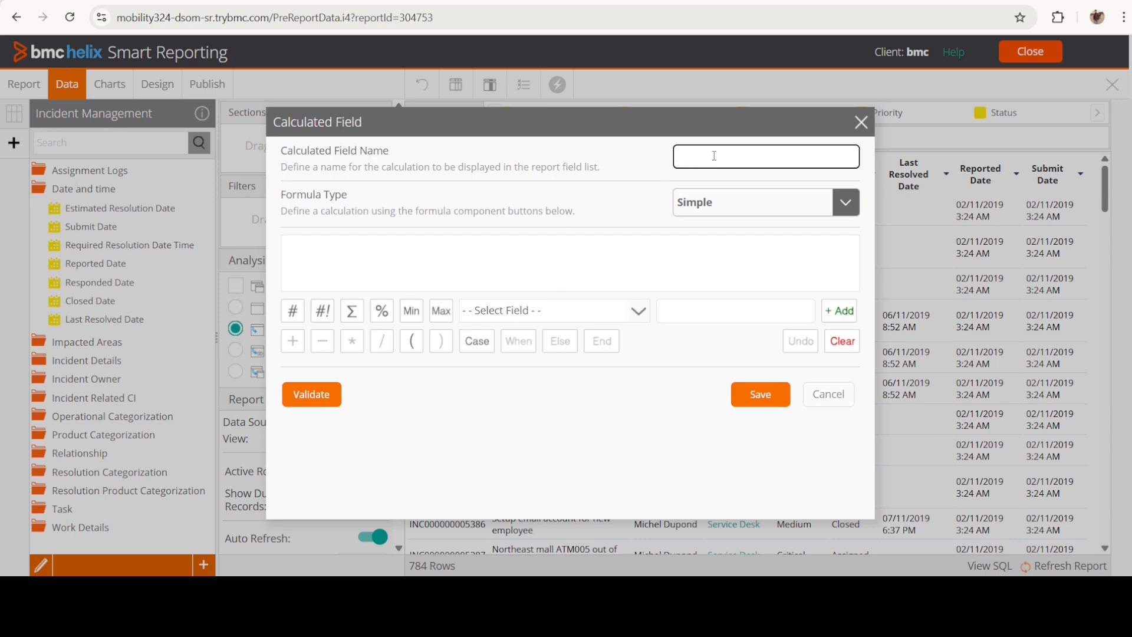
pyautogui.write('Clo')
pyautogui.press('BackSpace')
pyautogui.press('BackSpace')
pyautogui.write('Time')
pyautogui.write('Tclosure(Da')
pyautogui.click(706, 158)
pyautogui.write('o')
# - Set the formula type to Pre-Defined and choose the Date Difference - In Days, ARJDBC function
pyautogui.click(843, 199)
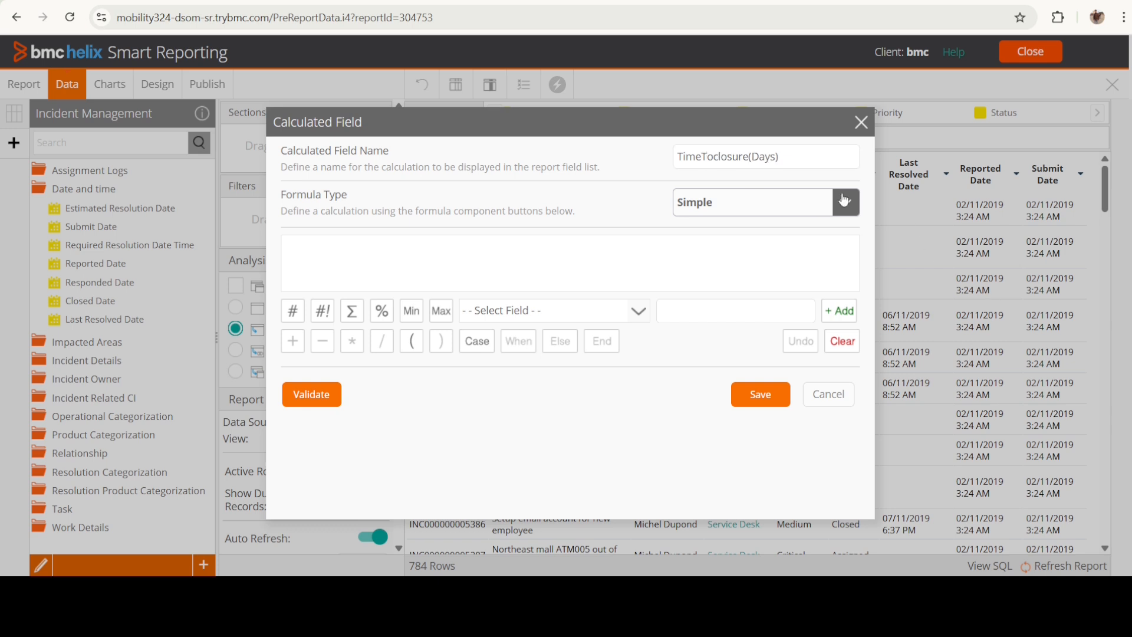
pyautogui.click(712, 246)
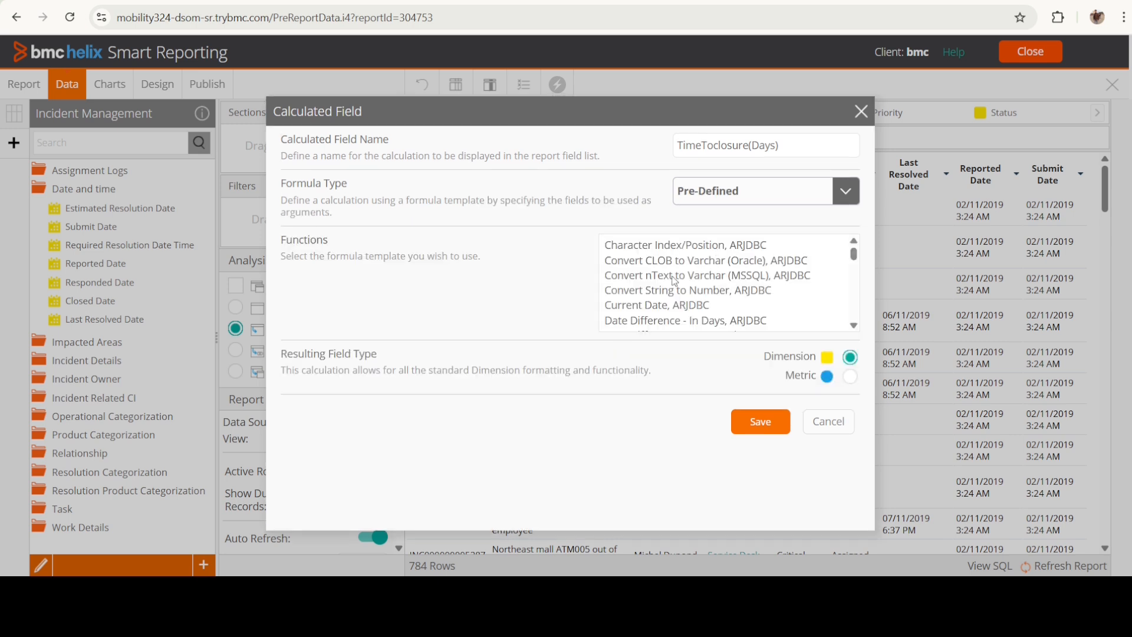
pyautogui.scroll(-1, 674, 281)
pyautogui.scroll(-1, 672, 283)
pyautogui.scroll(2, 666, 294)
pyautogui.click(659, 321)
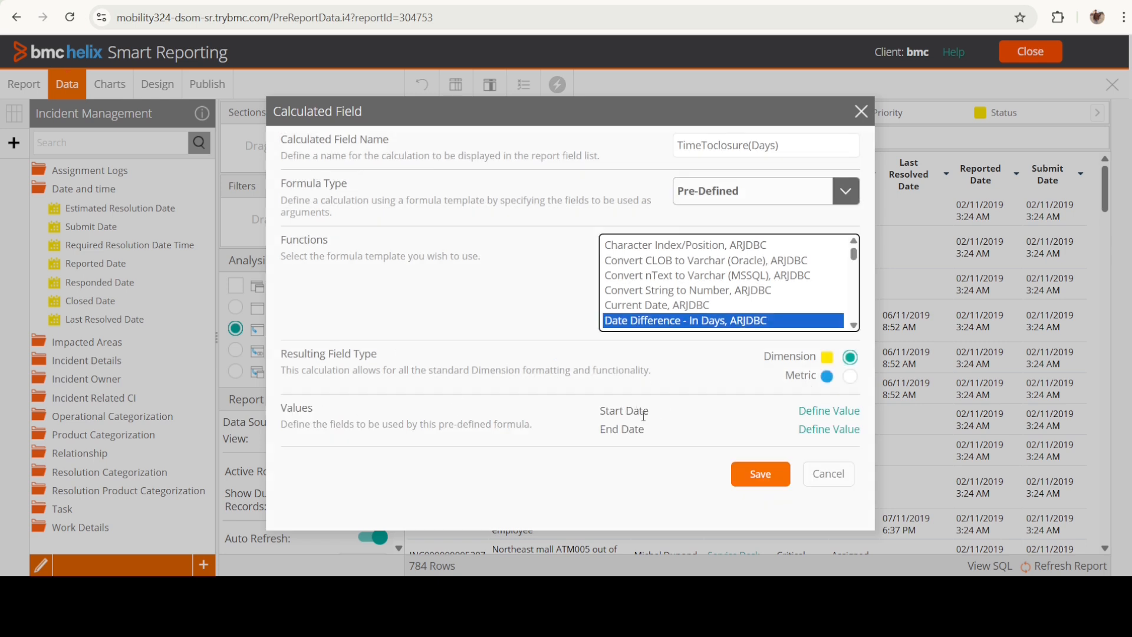
# - Define the formula's Start Date value as the Submit Date field
pyautogui.click(828, 411)
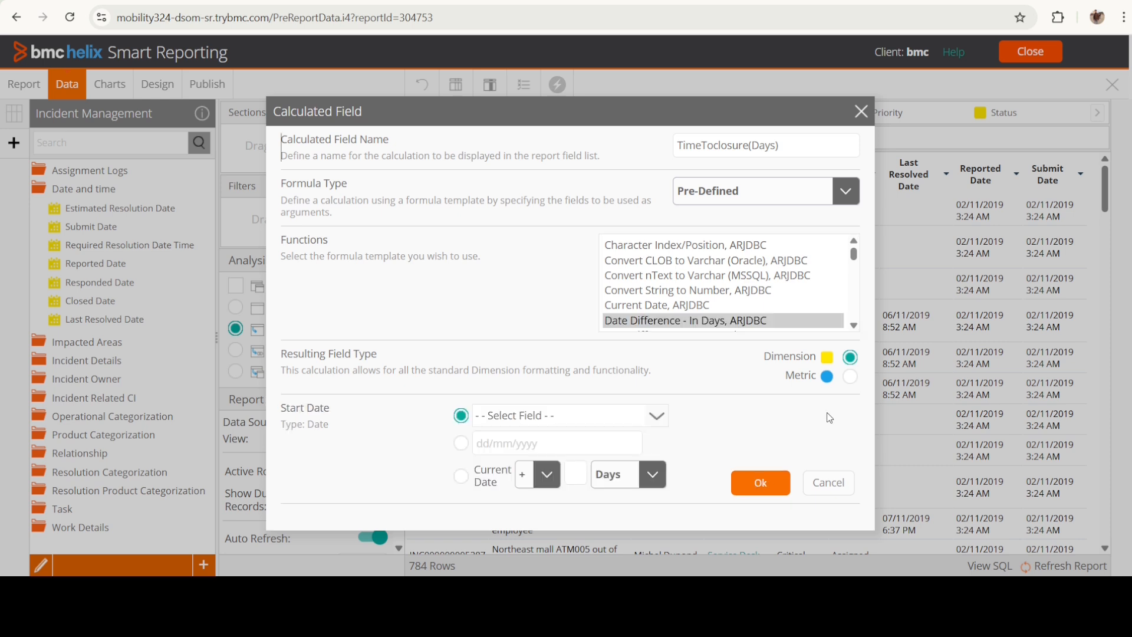
pyautogui.click(651, 419)
pyautogui.scroll(-2, 594, 469)
pyautogui.scroll(-2, 590, 469)
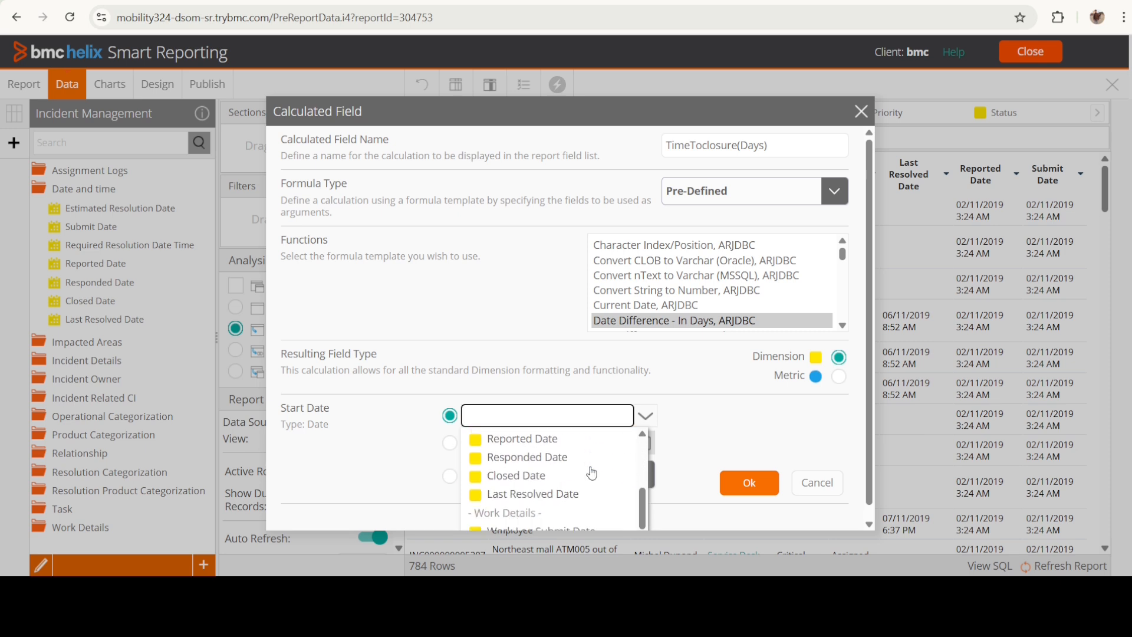
pyautogui.scroll(-1, 538, 495)
pyautogui.scroll(3, 527, 446)
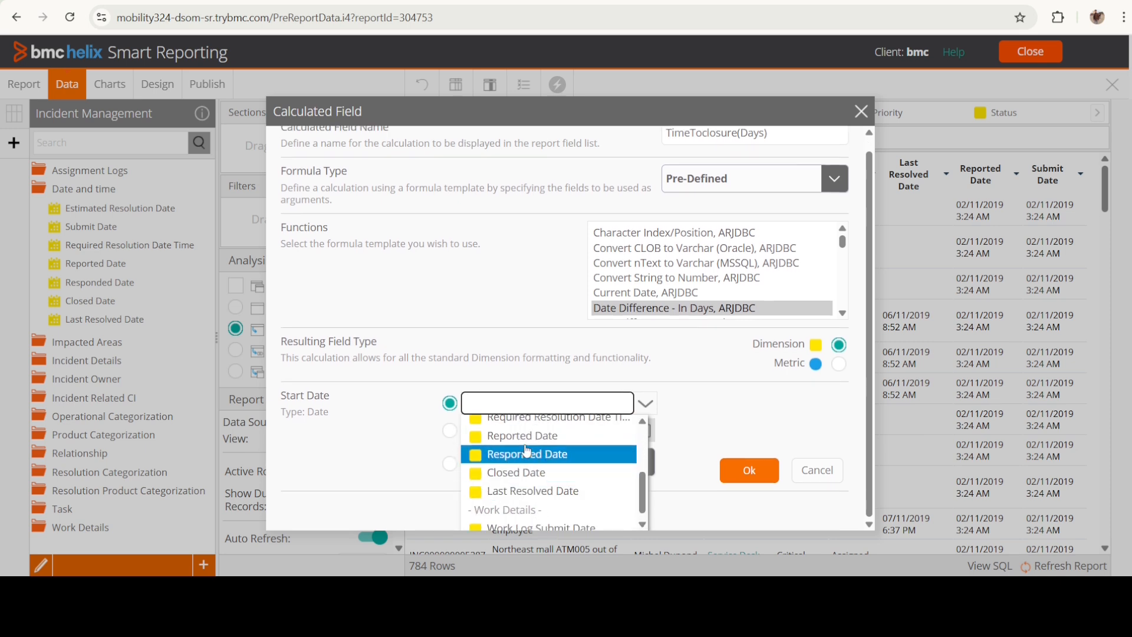
pyautogui.click(524, 460)
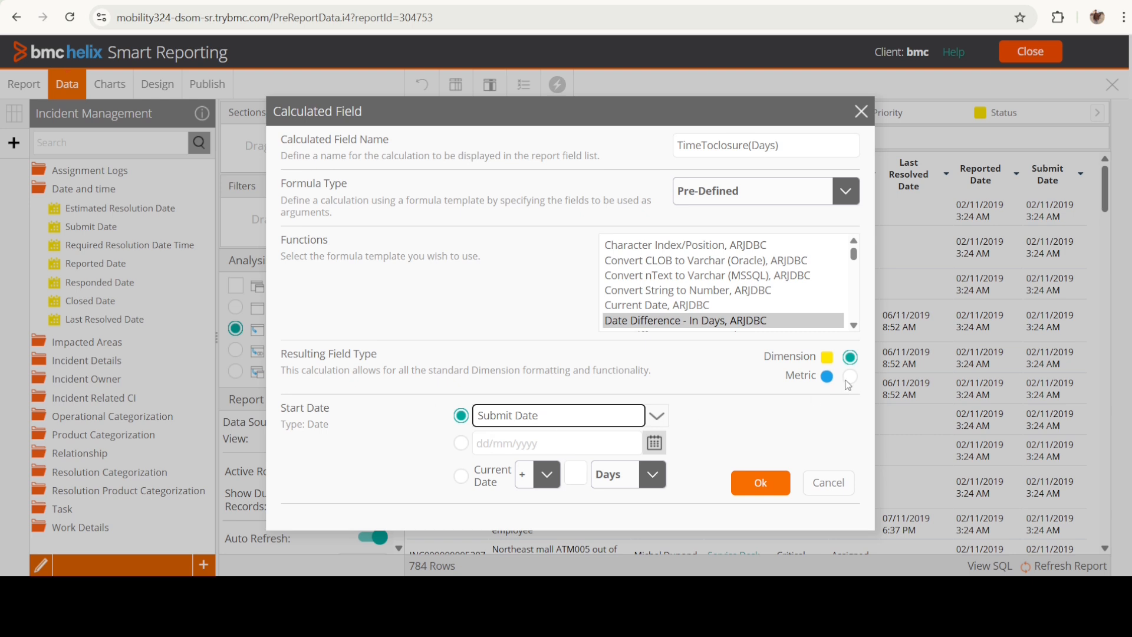
pyautogui.click(760, 482)
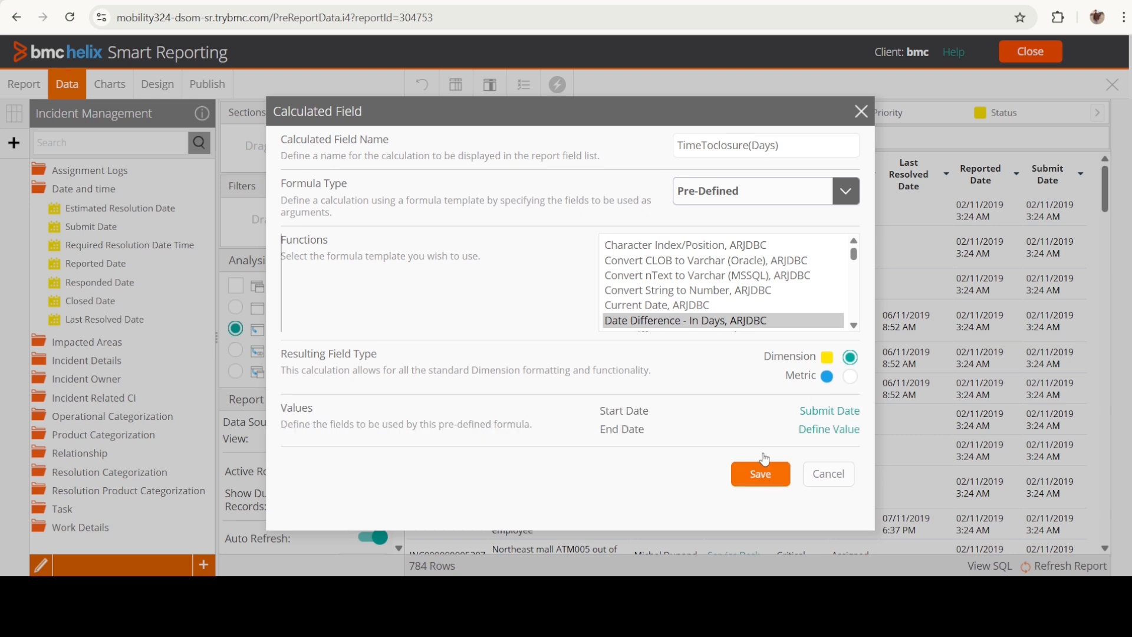
# - Define the formula's End Date value as Last Resolved Date and save the calculated field
pyautogui.click(842, 432)
pyautogui.click(660, 428)
pyautogui.scroll(-5, 533, 471)
pyautogui.scroll(-1, 538, 490)
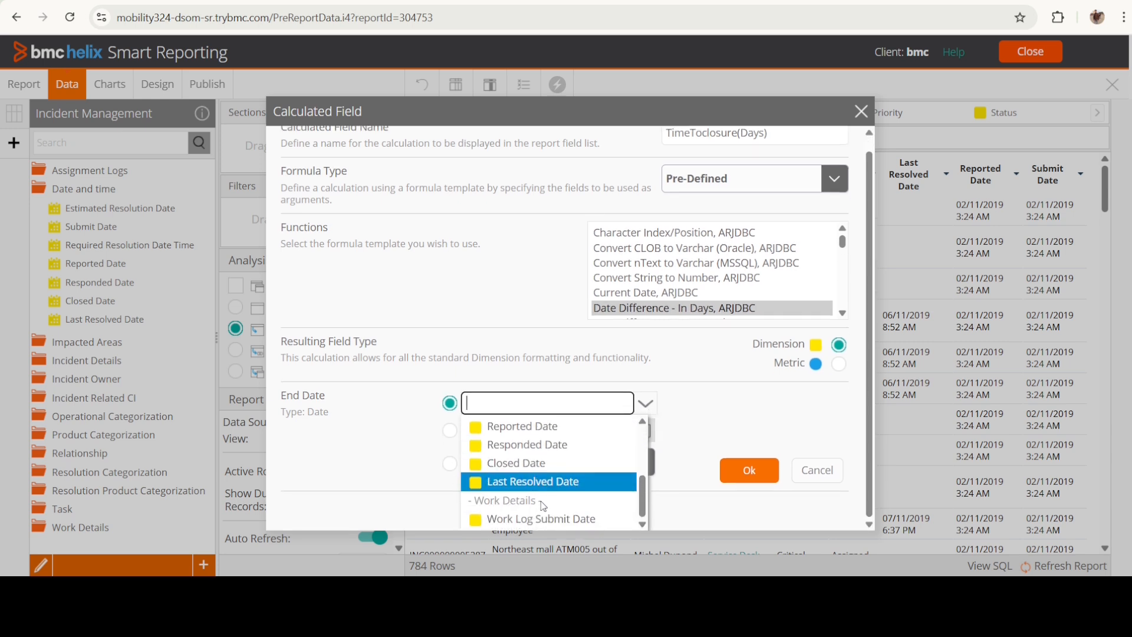
pyautogui.scroll(3, 517, 470)
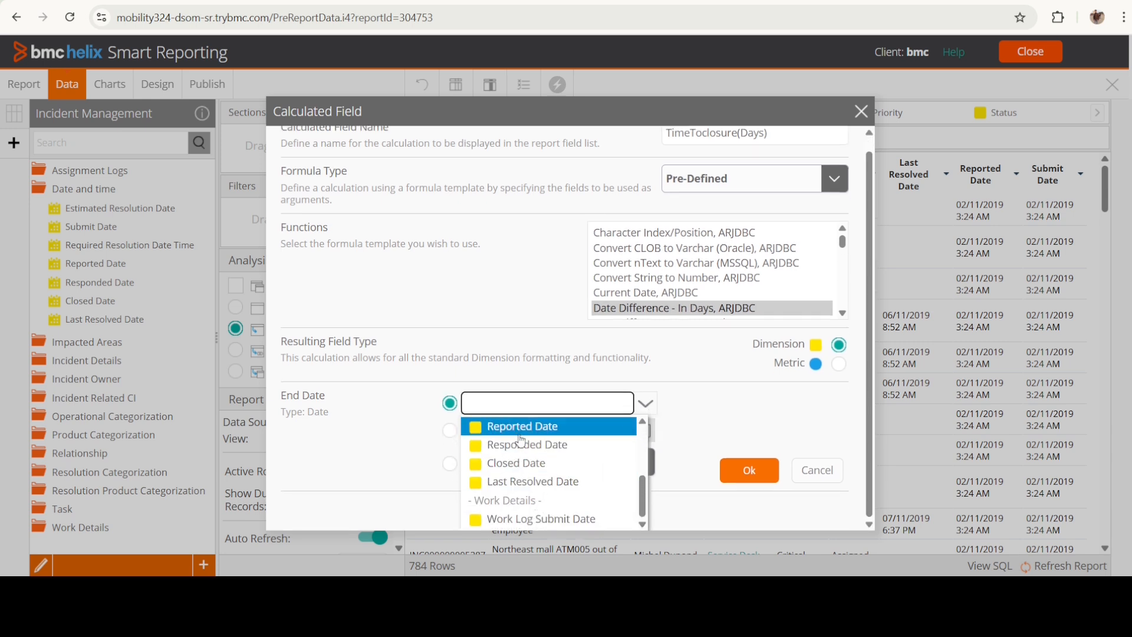
pyautogui.scroll(-3, 550, 483)
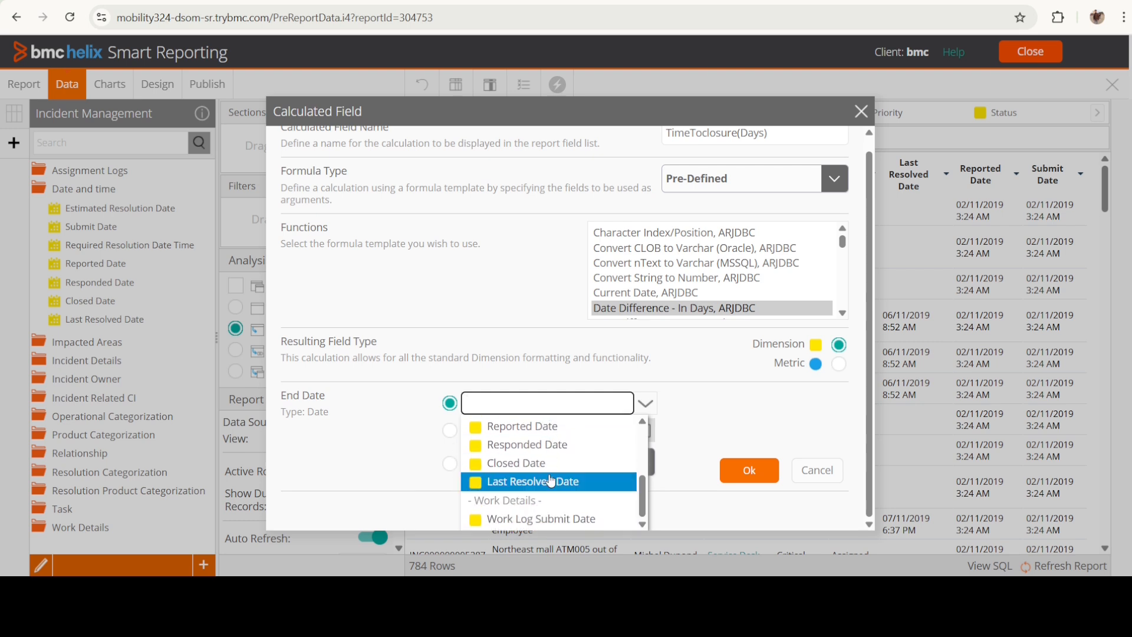
pyautogui.scroll(1, 645, 492)
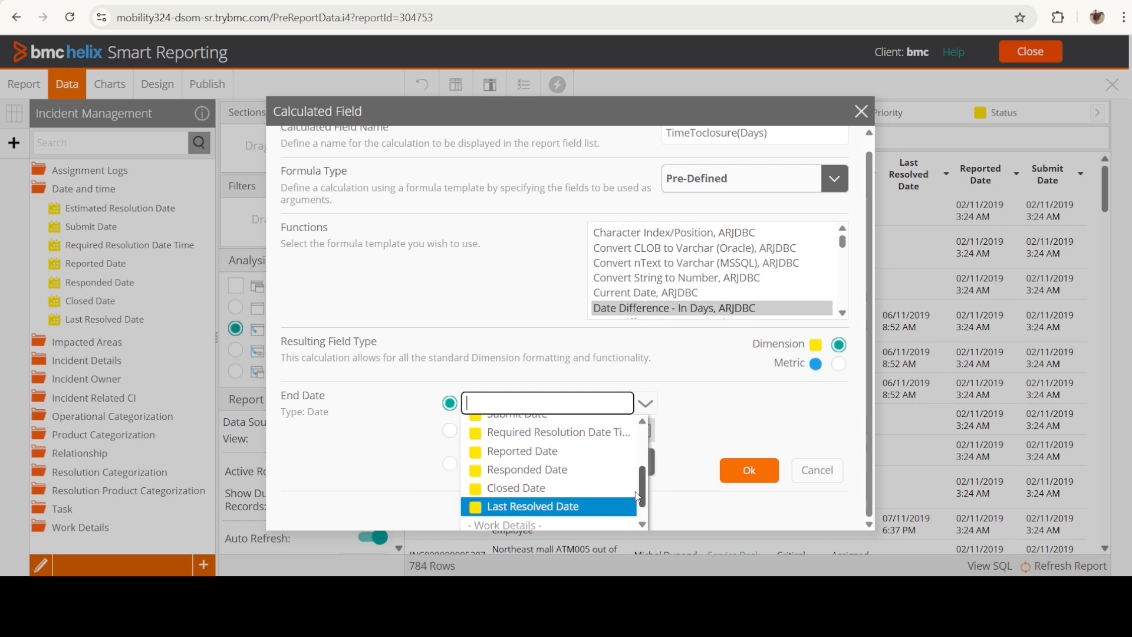
pyautogui.click(564, 502)
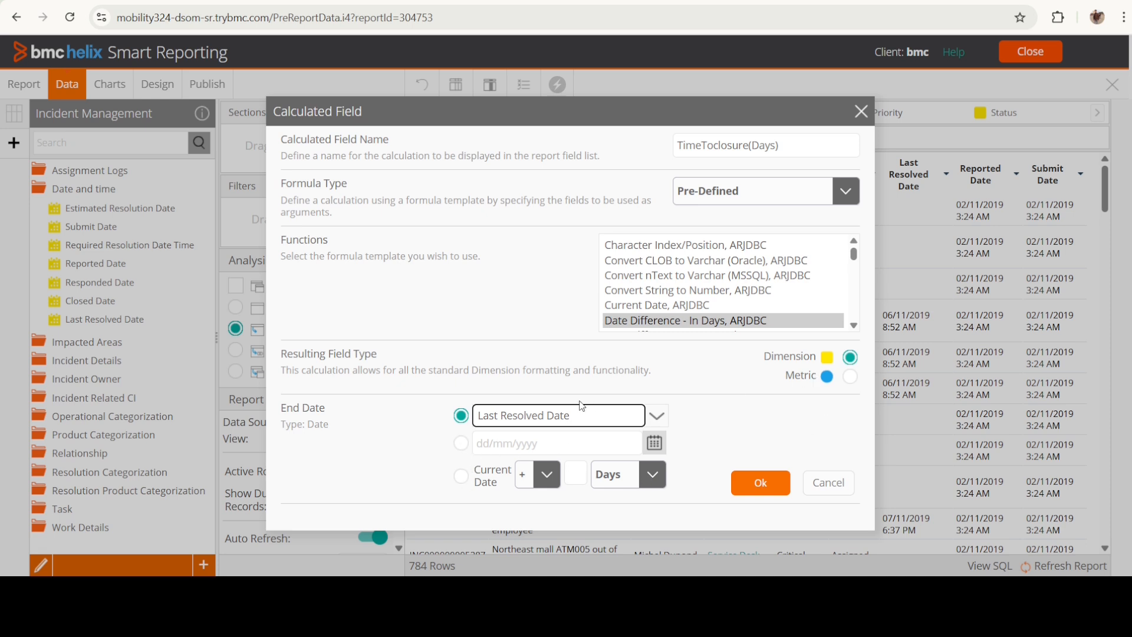
pyautogui.click(739, 484)
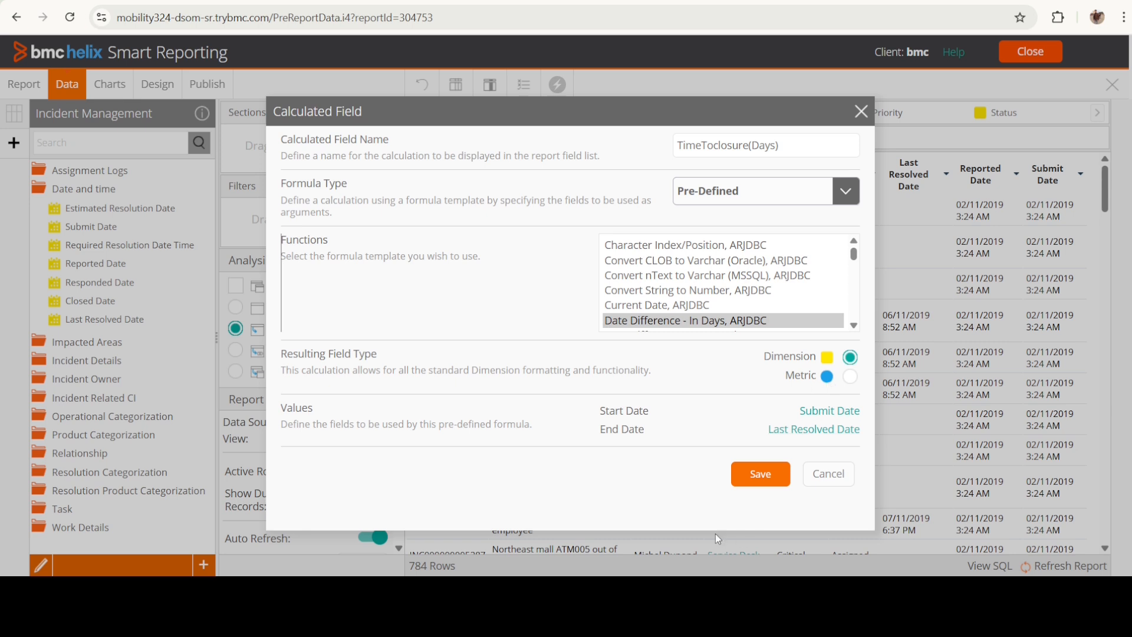
pyautogui.click(759, 477)
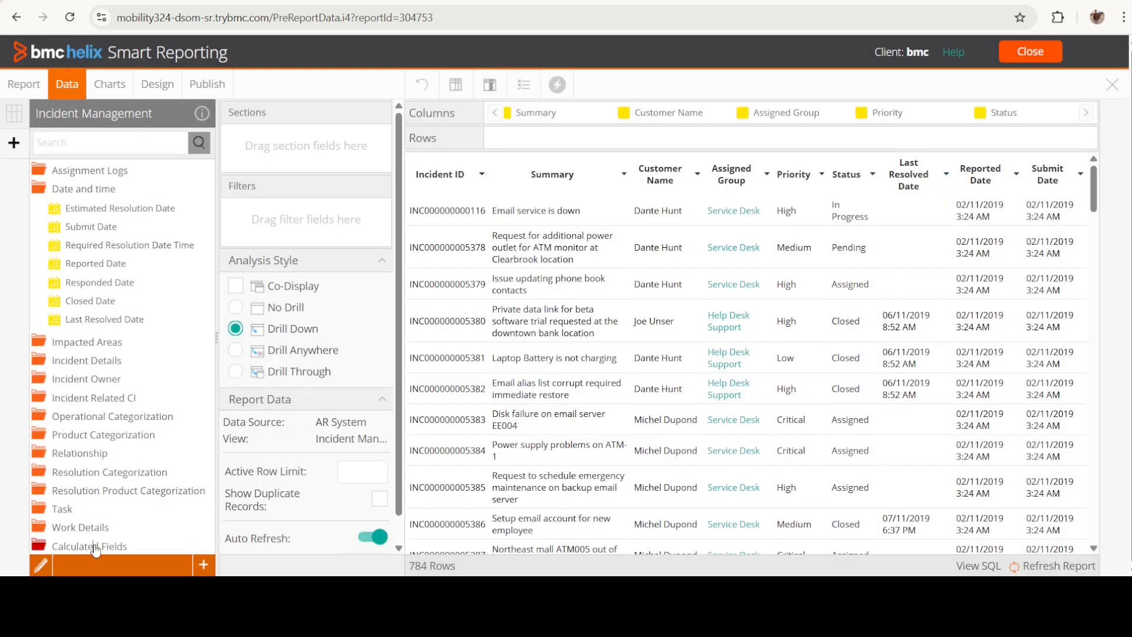
# - Add the TimeToclosure(Days) calculated field to the report columns and place it directly after Assigned Group
pyautogui.click(97, 546)
pyautogui.moveTo(98, 547)
pyautogui.mouseDown()
pyautogui.moveTo(328, 510)
pyautogui.moveTo(977, 183)
pyautogui.moveTo(1068, 111)
pyautogui.mouseUp()
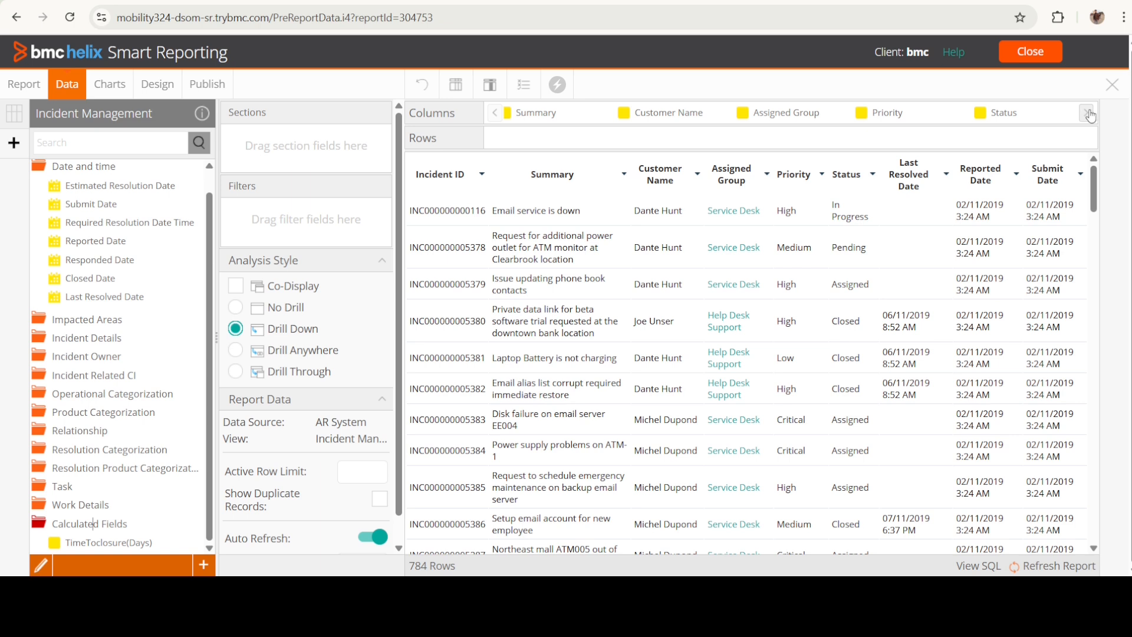
pyautogui.click(1088, 115)
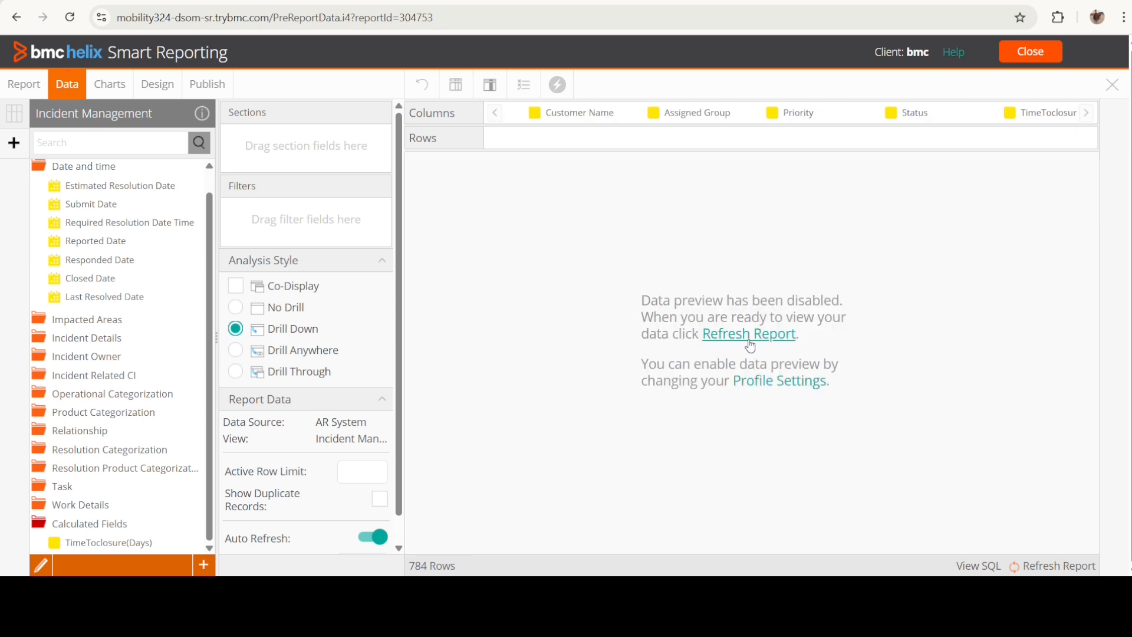
pyautogui.moveTo(1038, 115); pyautogui.dragTo(788, 115)
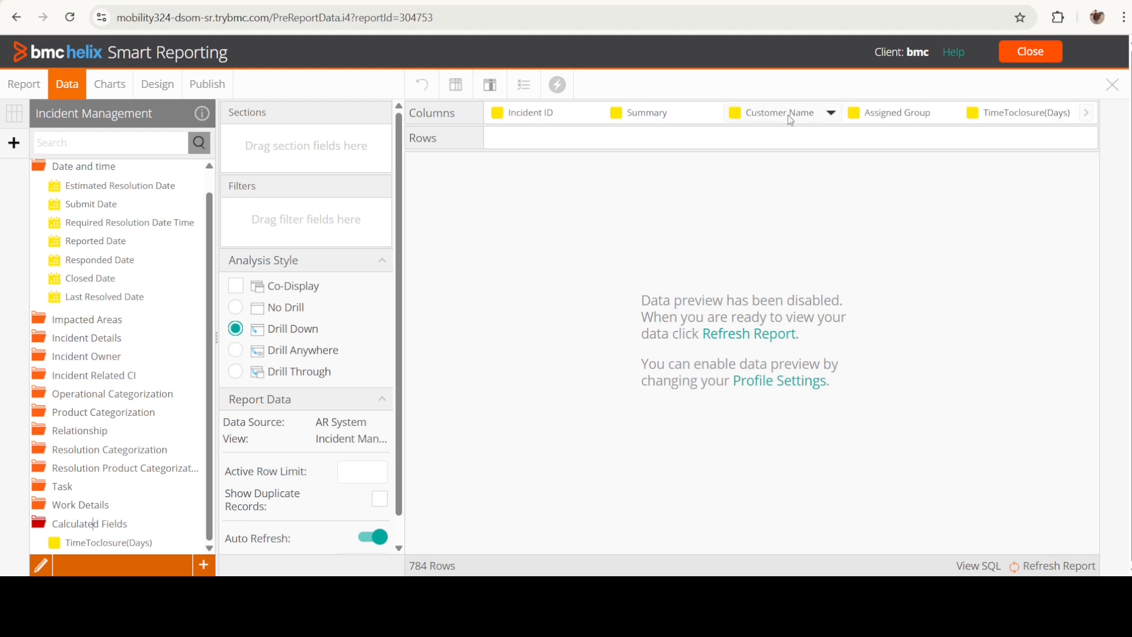
# - Remove the Priority field from the report columns
pyautogui.moveTo(1018, 118)
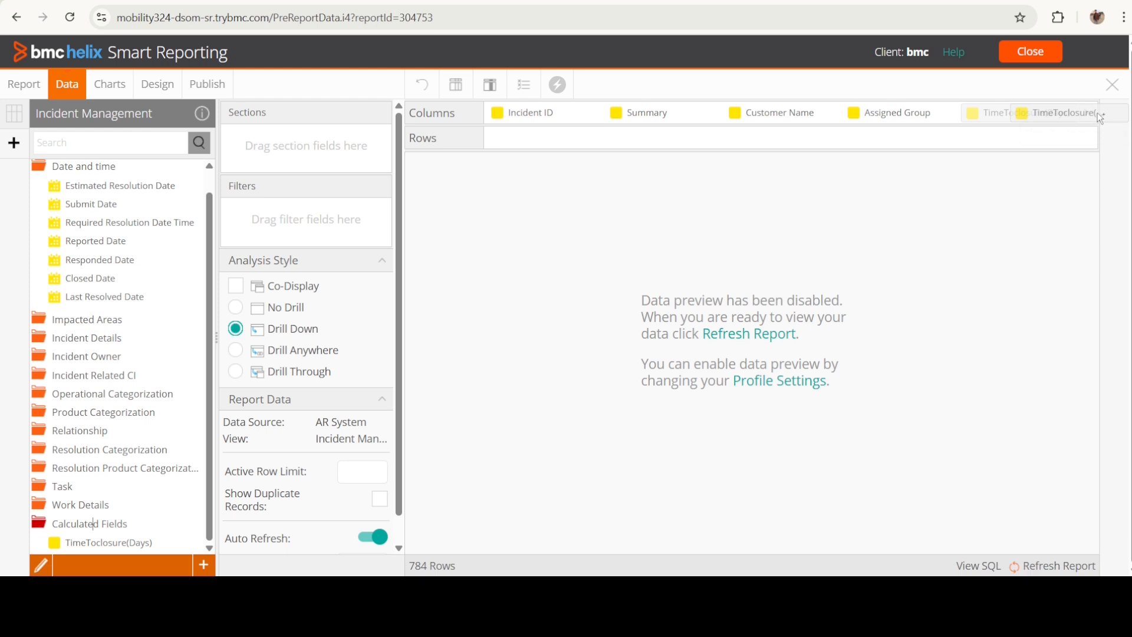
pyautogui.click(1086, 113)
pyautogui.click(1088, 115)
pyautogui.moveTo(980, 116); pyautogui.dragTo(144, 254)
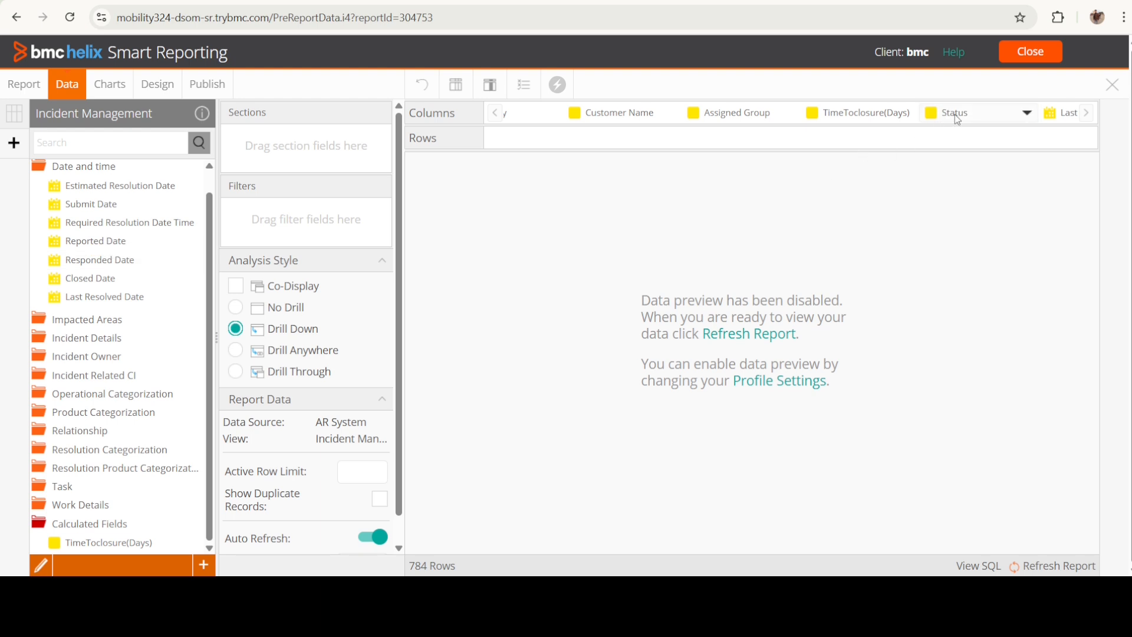
# - Move the TimeToclosure(Days) column to the end of the columns, after Submit Date
pyautogui.click(1087, 115)
pyautogui.moveTo(760, 119); pyautogui.dragTo(1080, 112)
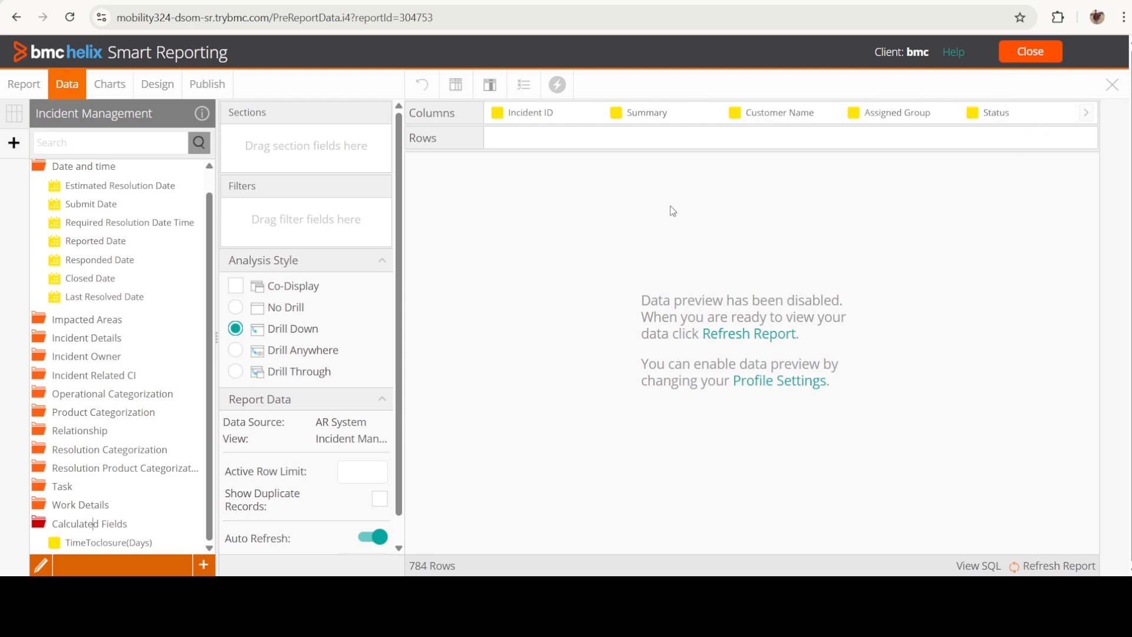
pyautogui.click(1087, 116)
pyautogui.click(1087, 116)
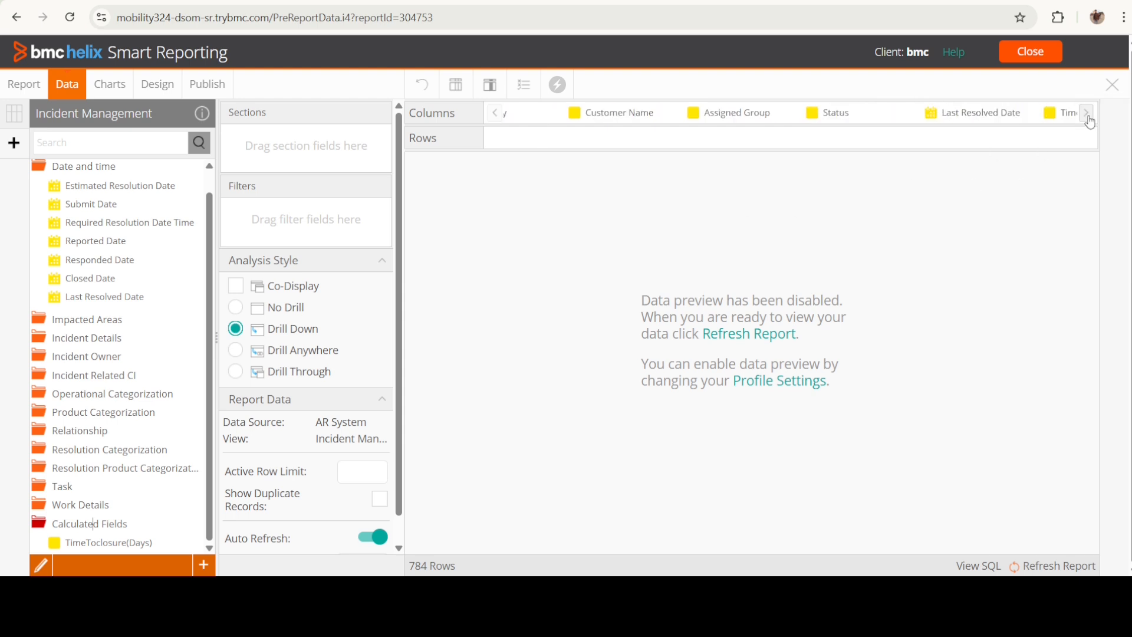
pyautogui.click(1087, 116)
pyautogui.click(1088, 116)
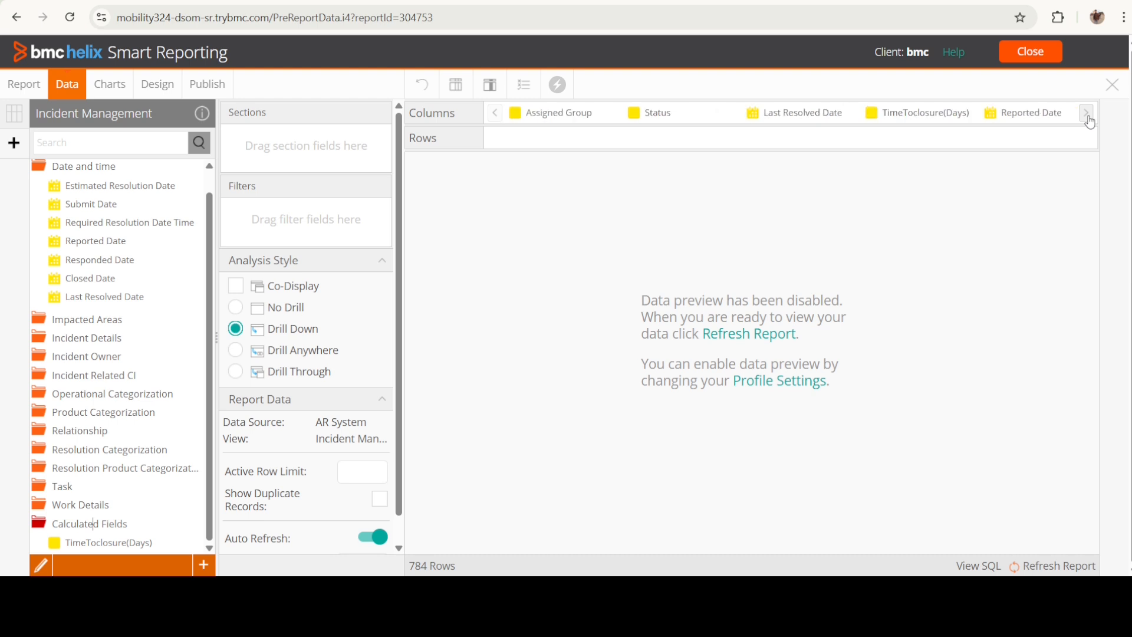
pyautogui.click(1087, 118)
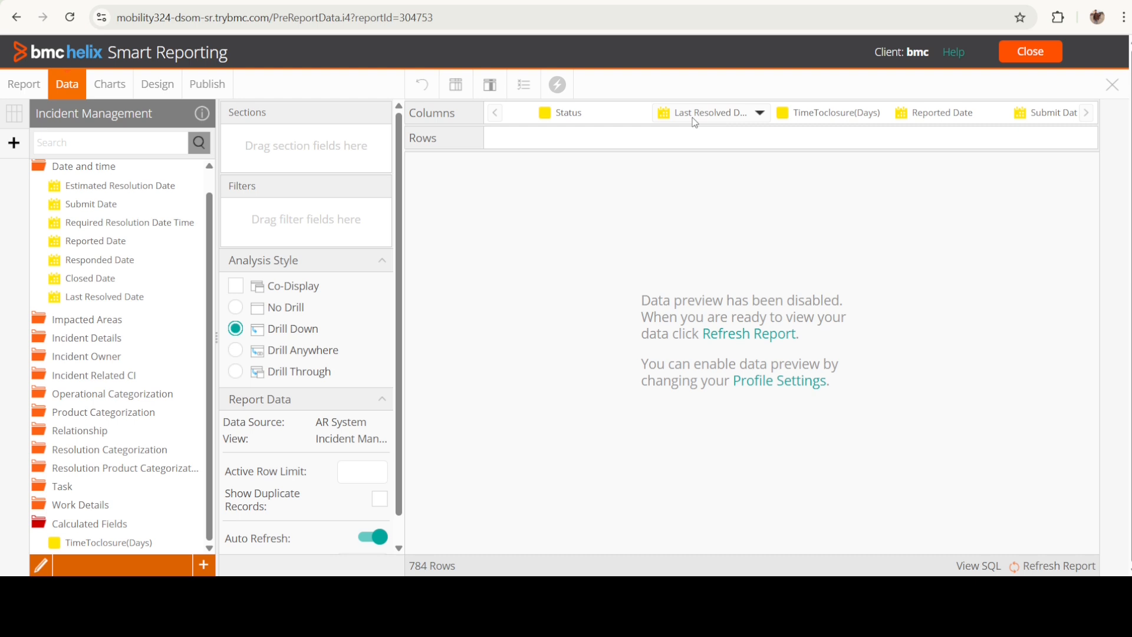
pyautogui.moveTo(820, 114); pyautogui.dragTo(1087, 117)
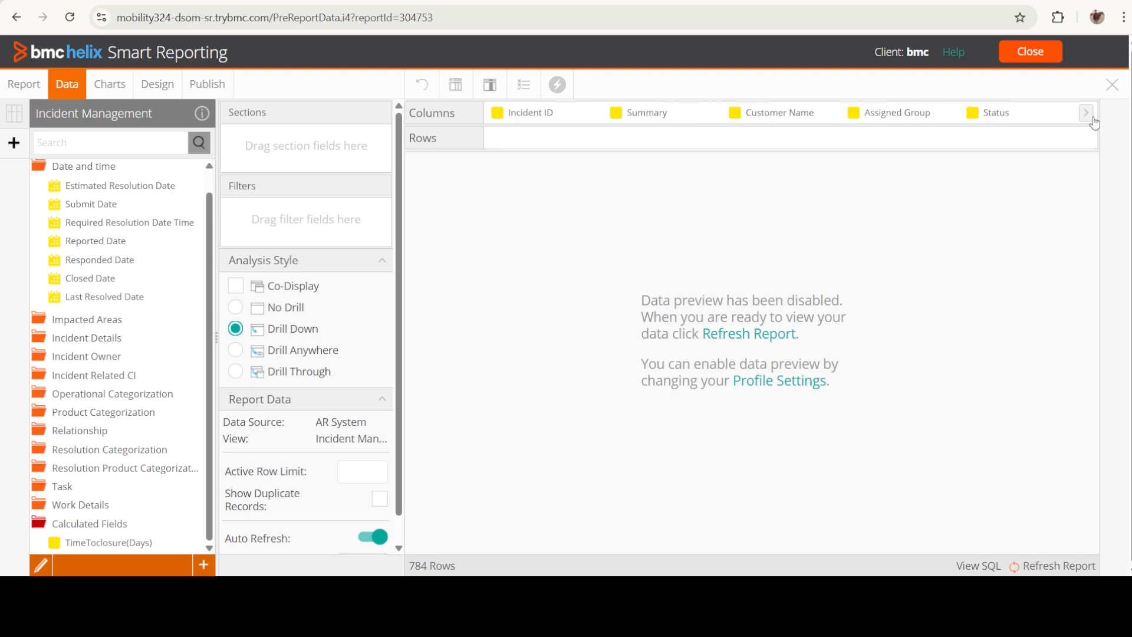
# - Check the order of the report columns and refresh the report to load the calculated day differences
pyautogui.click(1087, 113)
pyautogui.click(1086, 113)
pyautogui.click(1086, 114)
pyautogui.click(1086, 114)
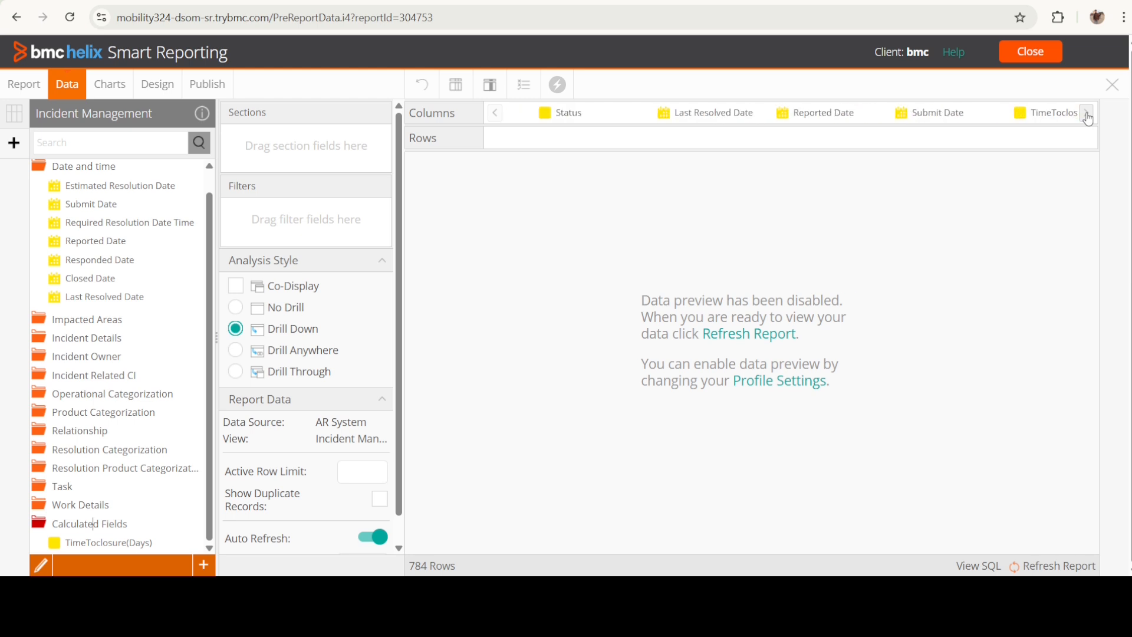
pyautogui.click(744, 337)
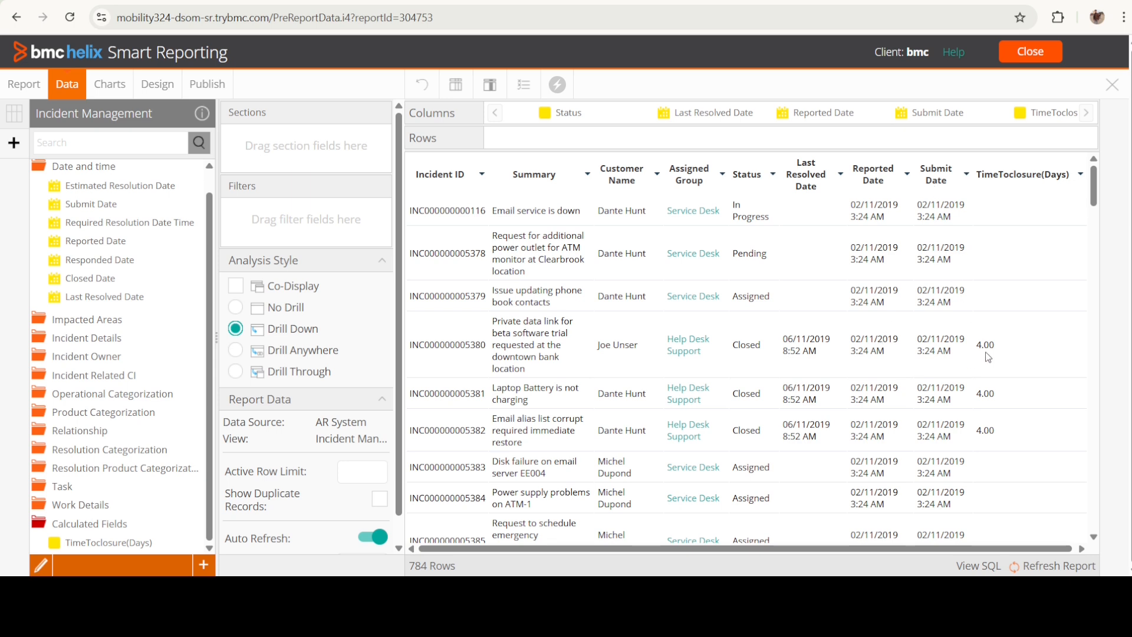
# - Review the TimeToclosure(Days) values in the report rows and the field's calculation settings, leaving the calculation as it is
pyautogui.scroll(-4, 988, 359)
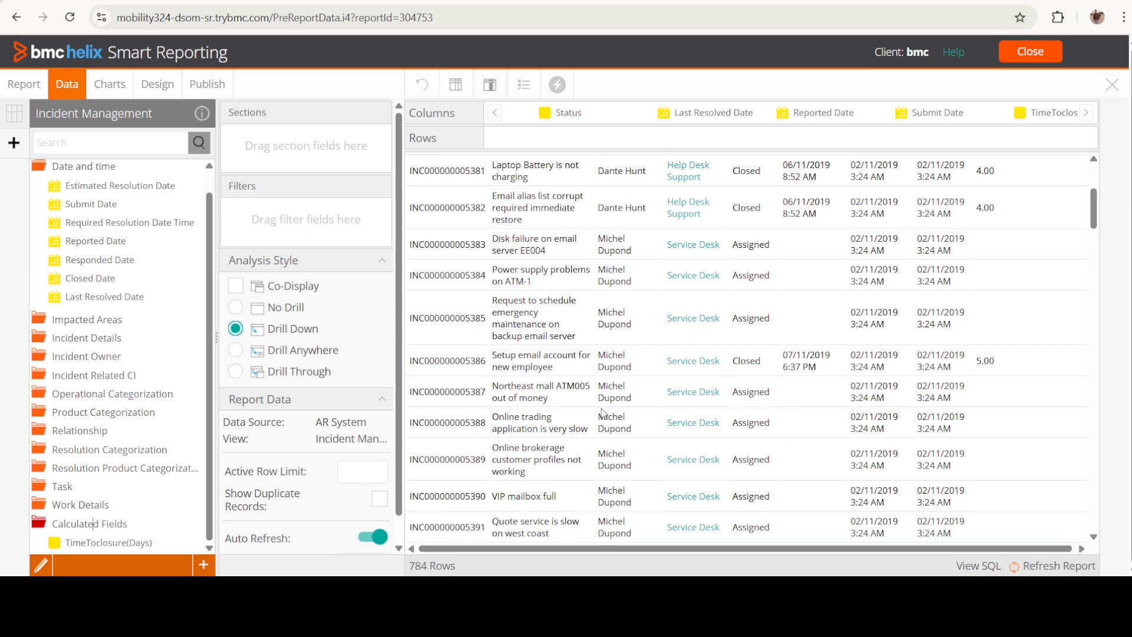
pyautogui.scroll(4, 683, 405)
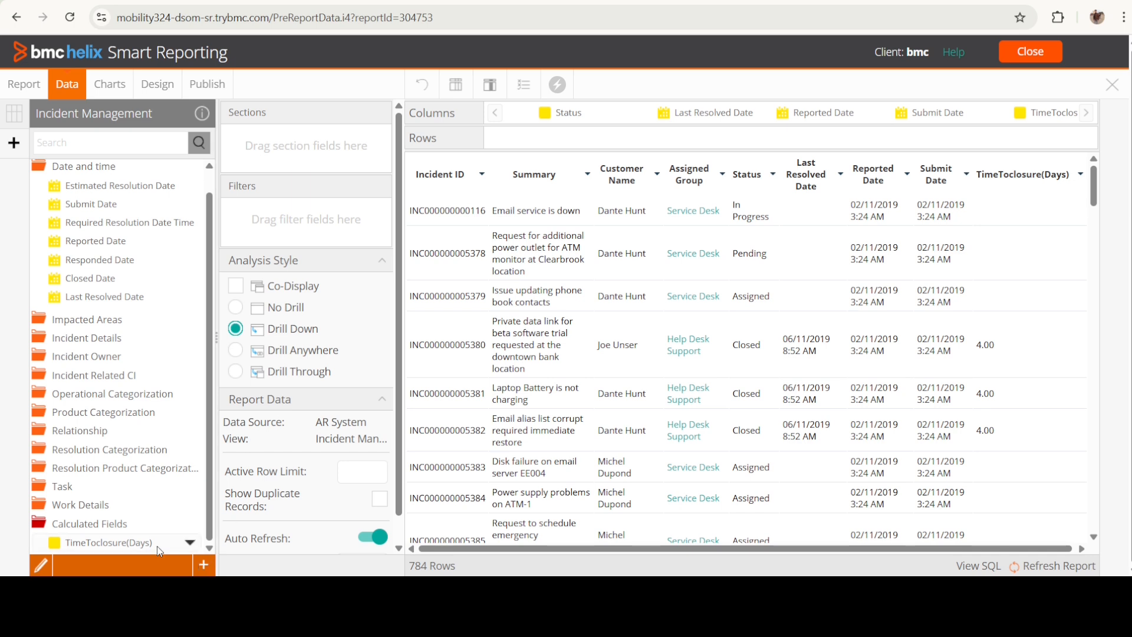
pyautogui.click(187, 543)
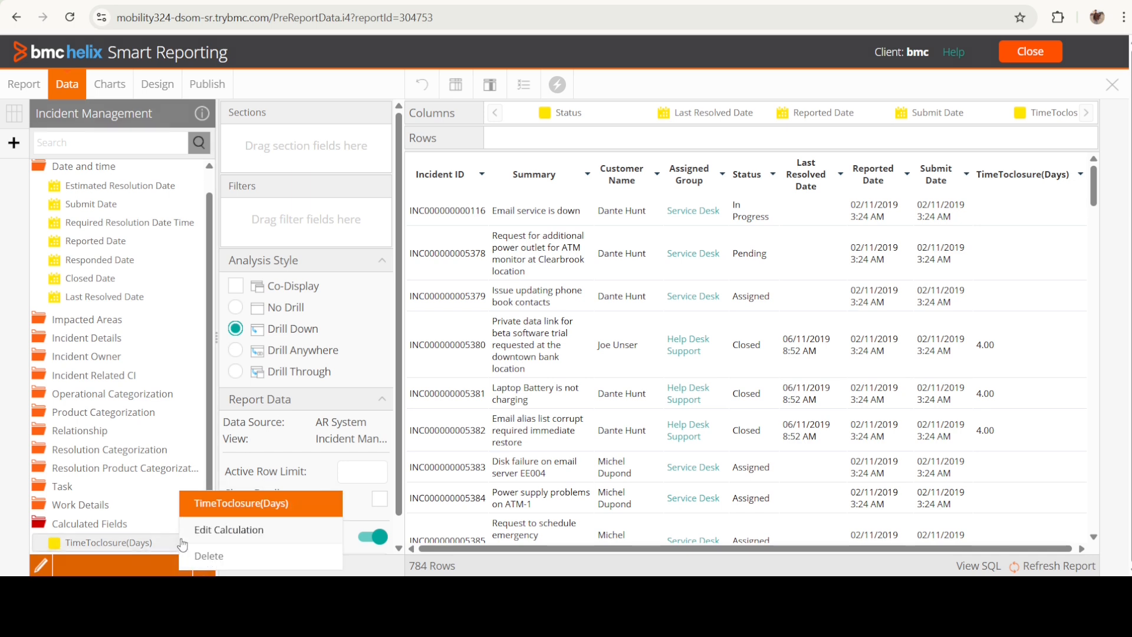
pyautogui.click(244, 537)
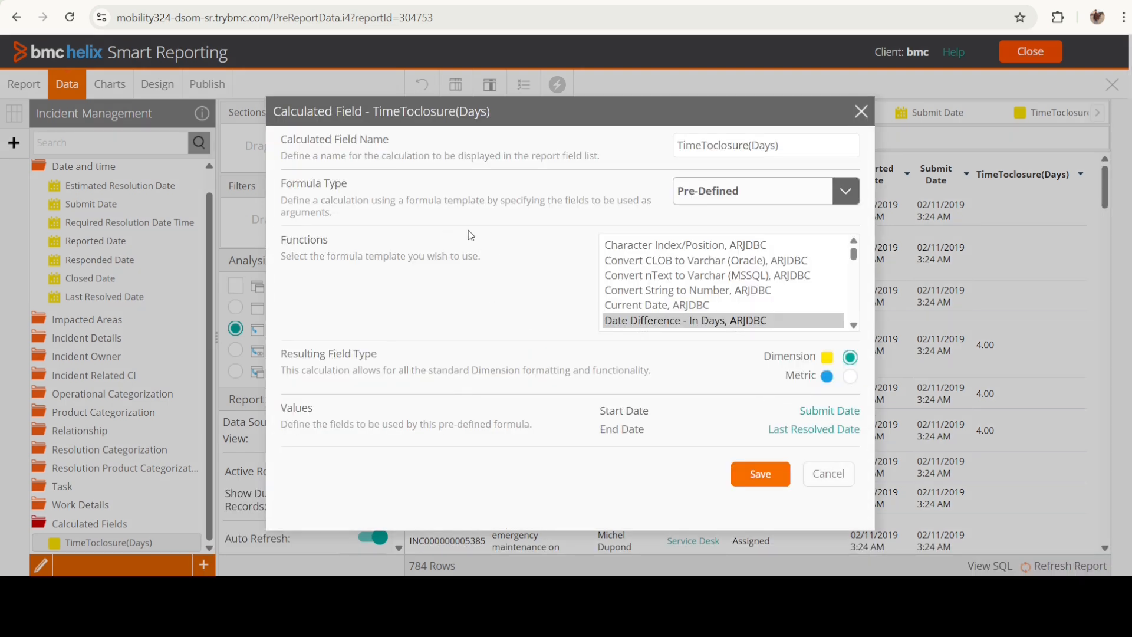
pyautogui.click(839, 477)
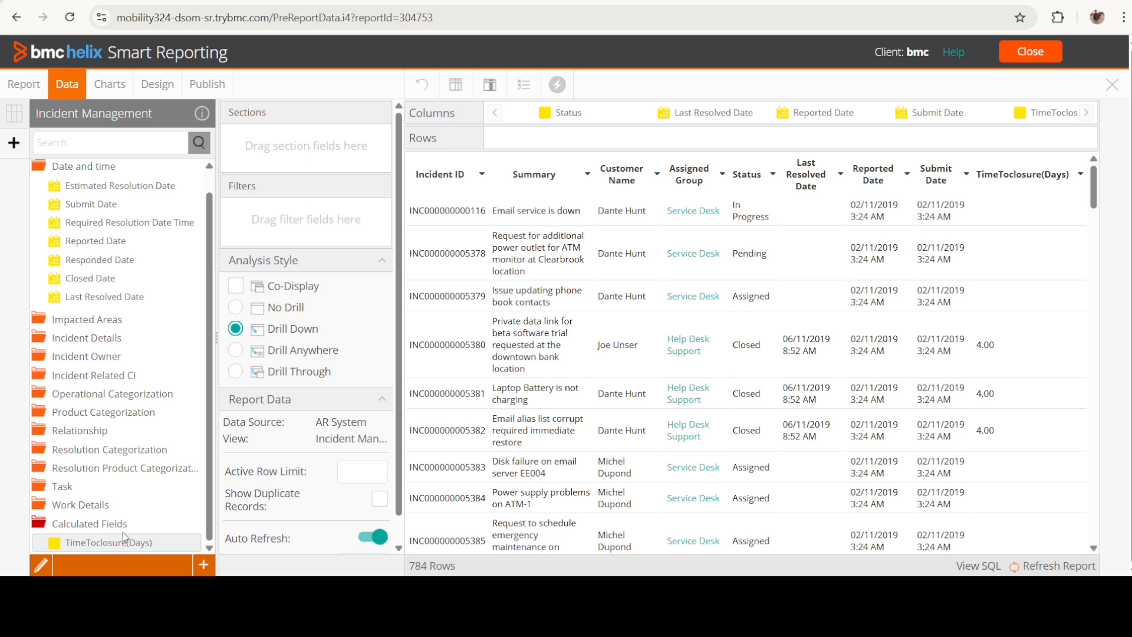
# - Start a new calculated field and look through the pre-defined formula functions
pyautogui.click(204, 566)
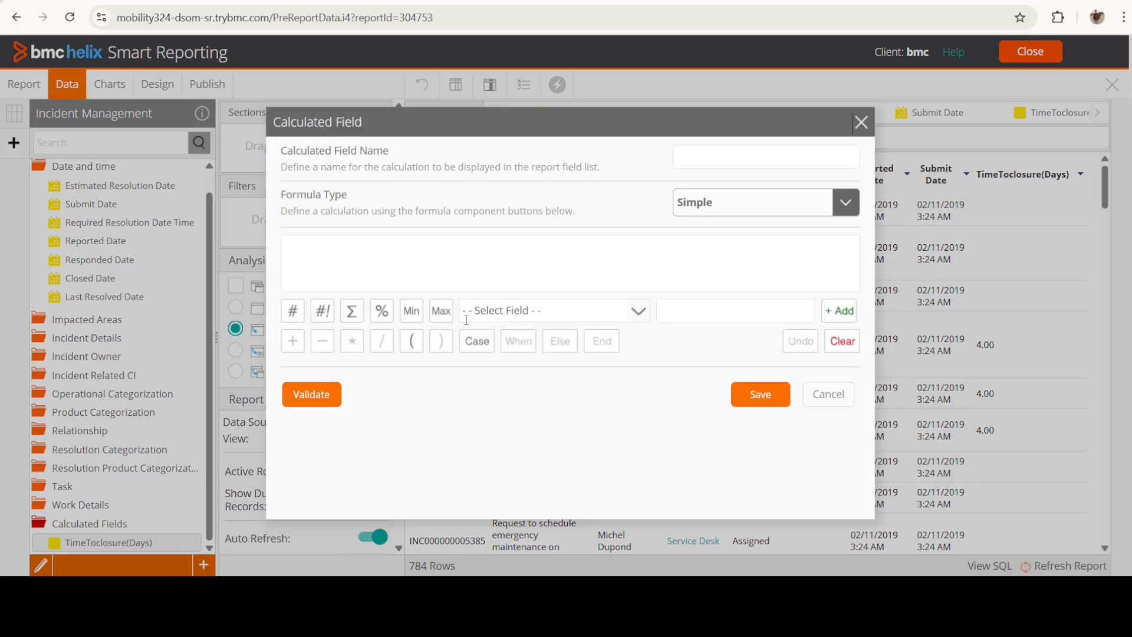
pyautogui.click(414, 257)
pyautogui.click(731, 257)
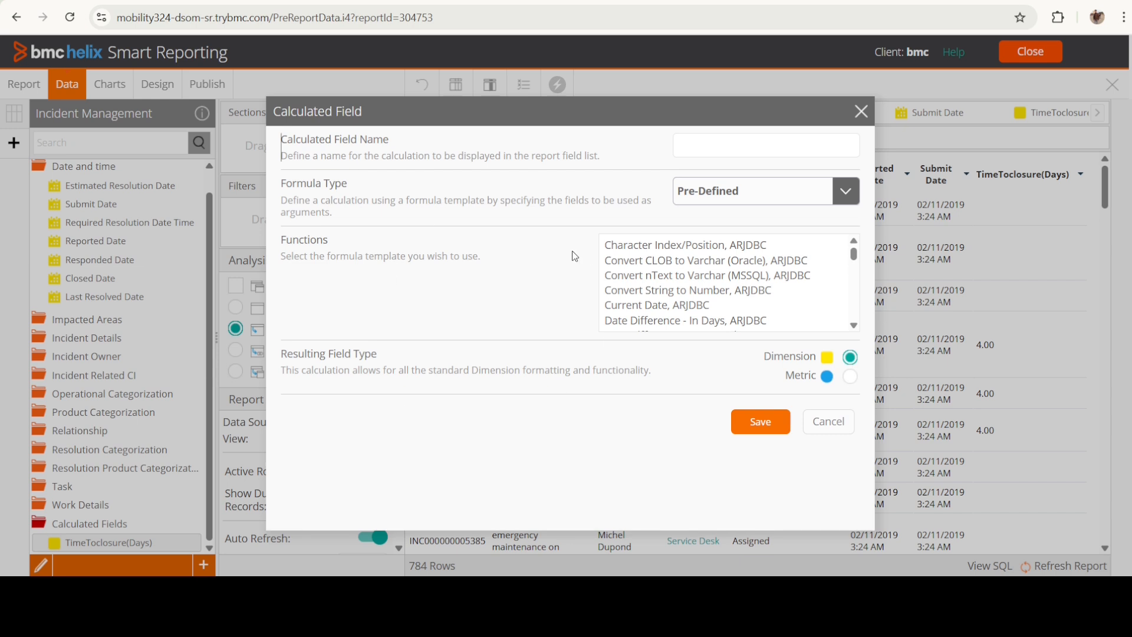
pyautogui.scroll(-6, 669, 301)
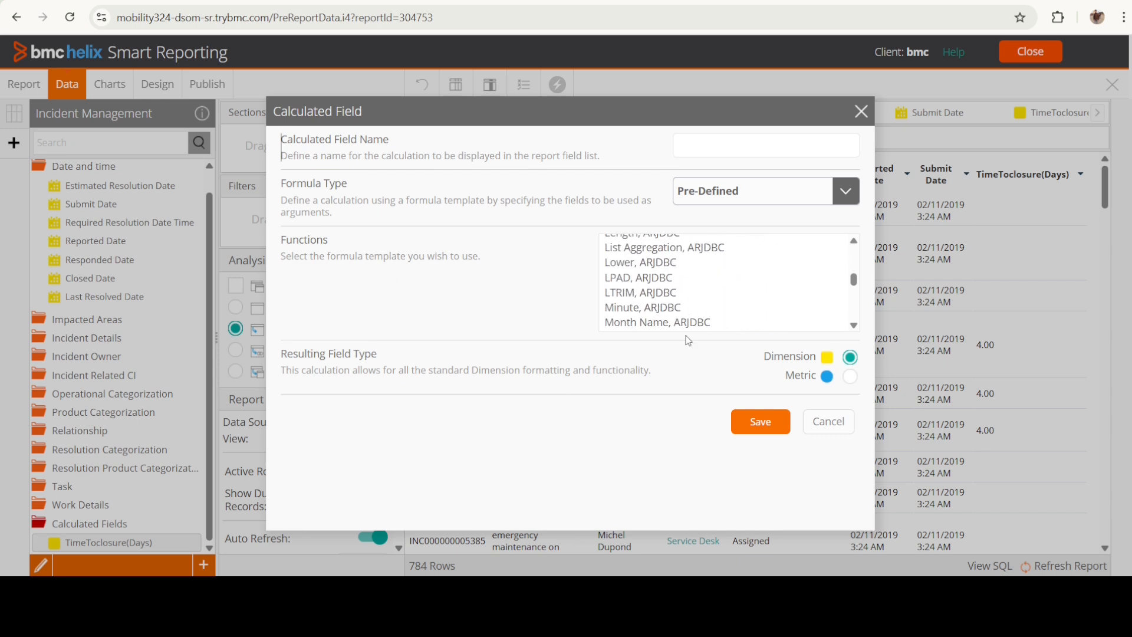
pyautogui.scroll(-3, 678, 296)
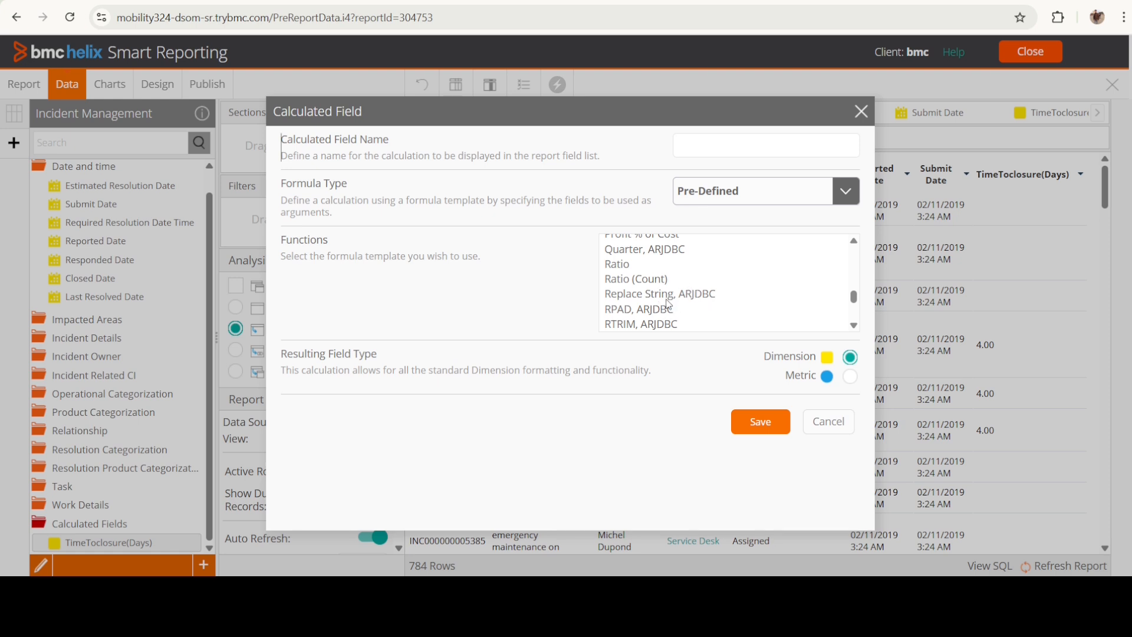
pyautogui.scroll(-2, 668, 301)
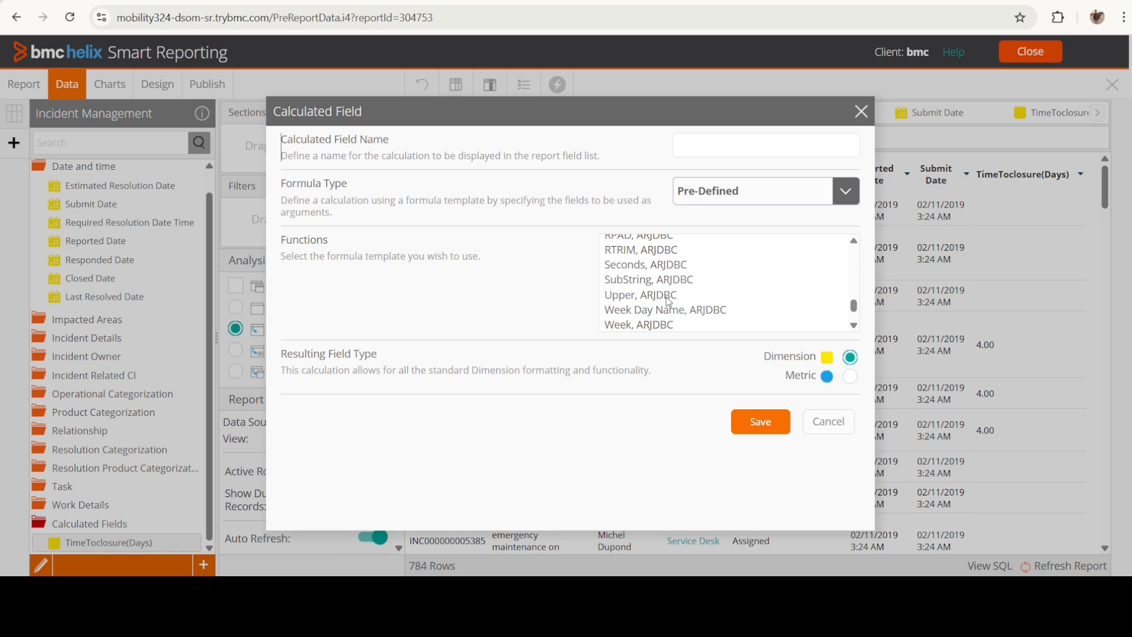
pyautogui.scroll(-2, 665, 304)
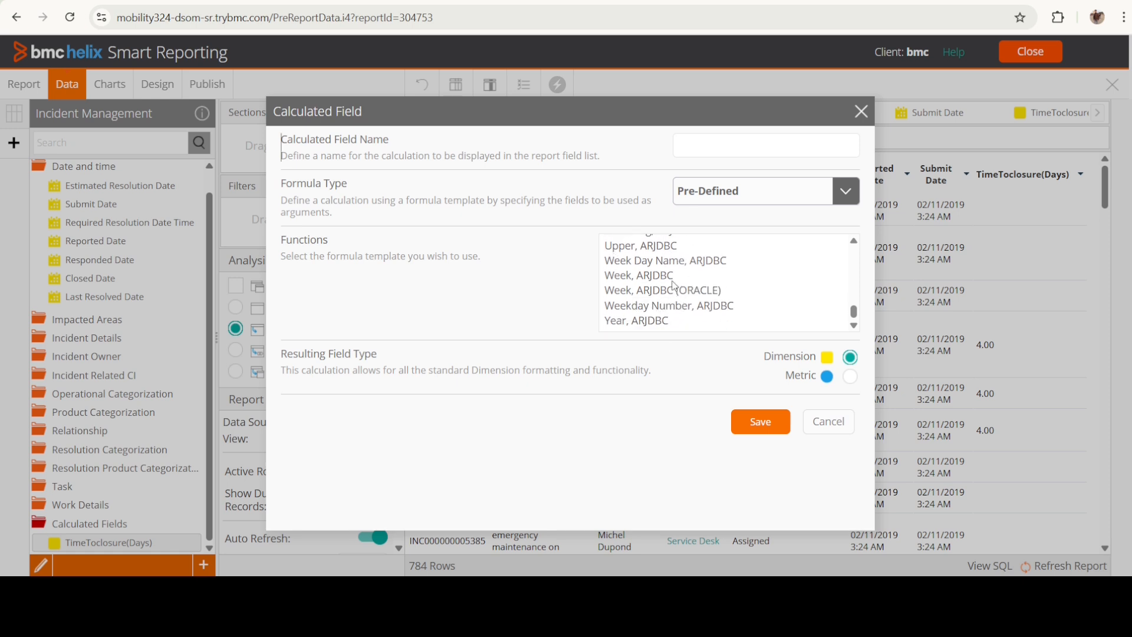
pyautogui.scroll(3, 671, 286)
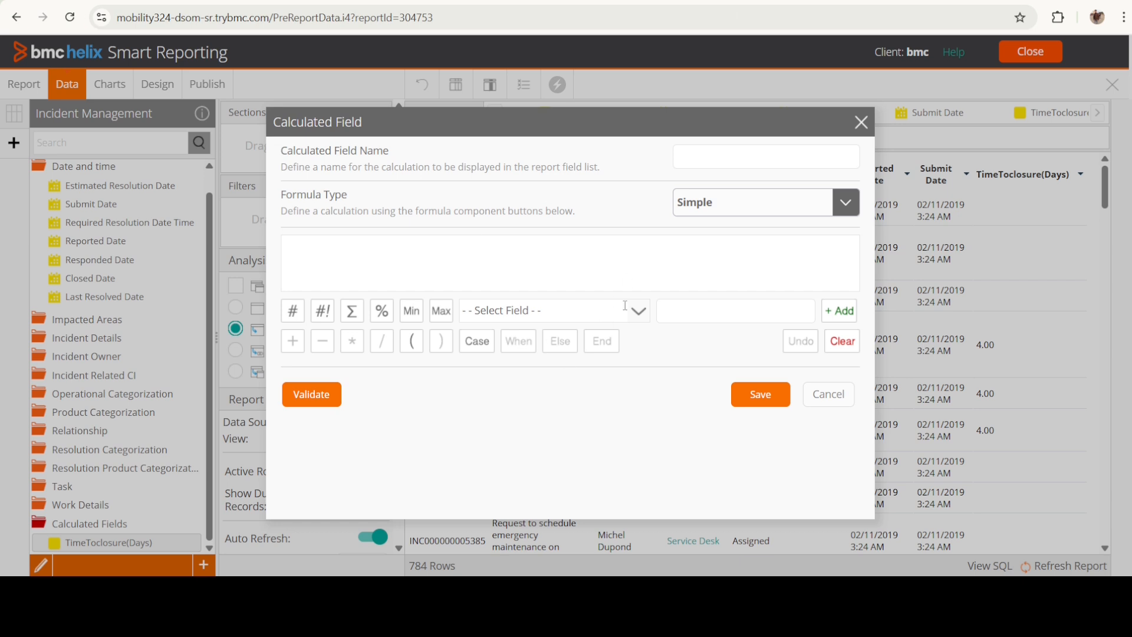
# - Start a CASE expression in the Simple formula and define its When condition as Last Resolved Date is not null
pyautogui.click(477, 342)
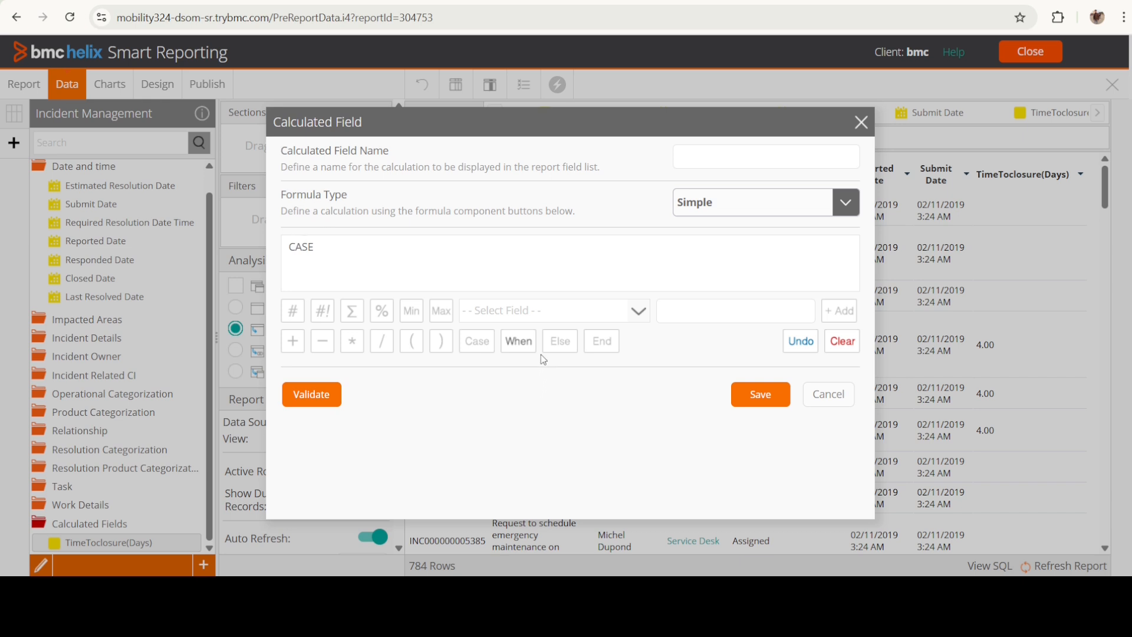
pyautogui.click(518, 342)
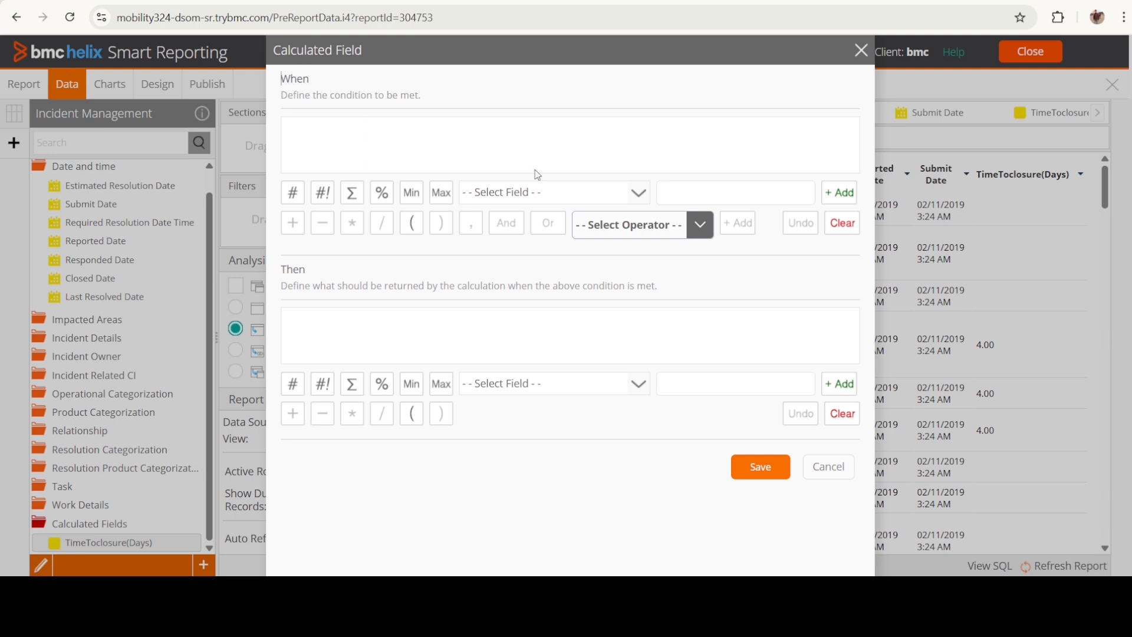
pyautogui.click(641, 203)
pyautogui.scroll(-3, 531, 277)
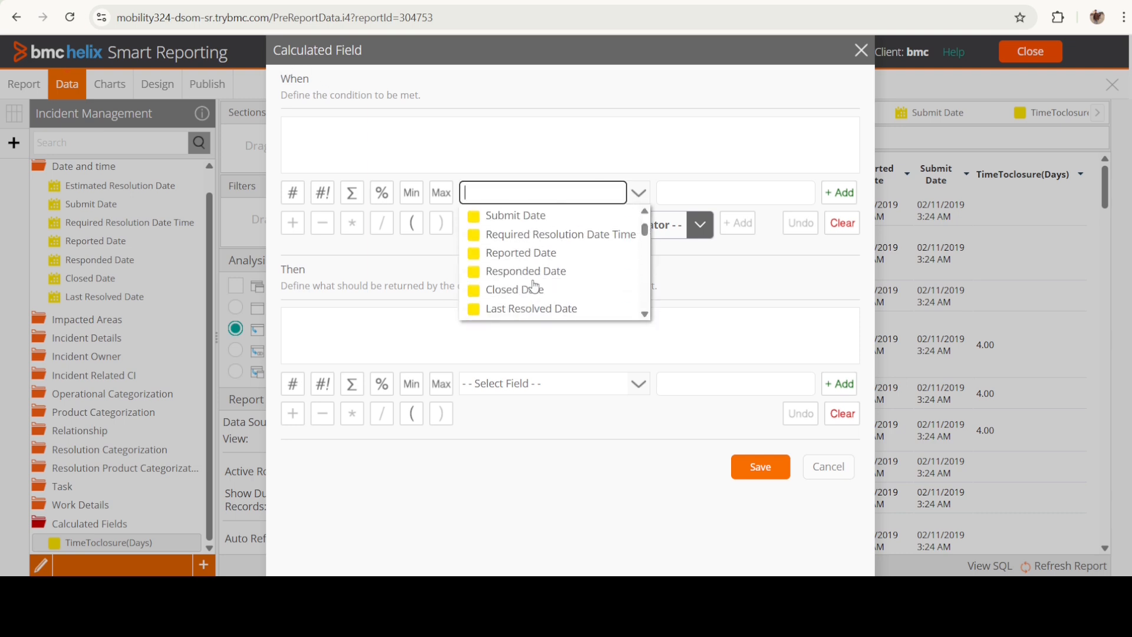
pyautogui.scroll(3, 528, 273)
pyautogui.scroll(-5, 527, 273)
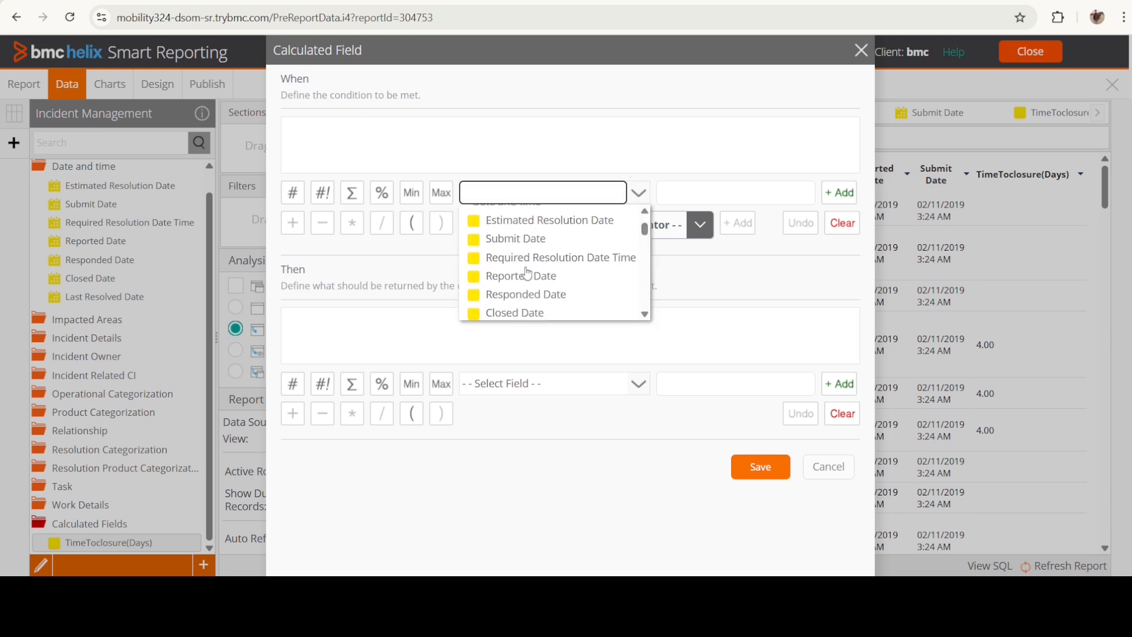
pyautogui.scroll(3, 526, 274)
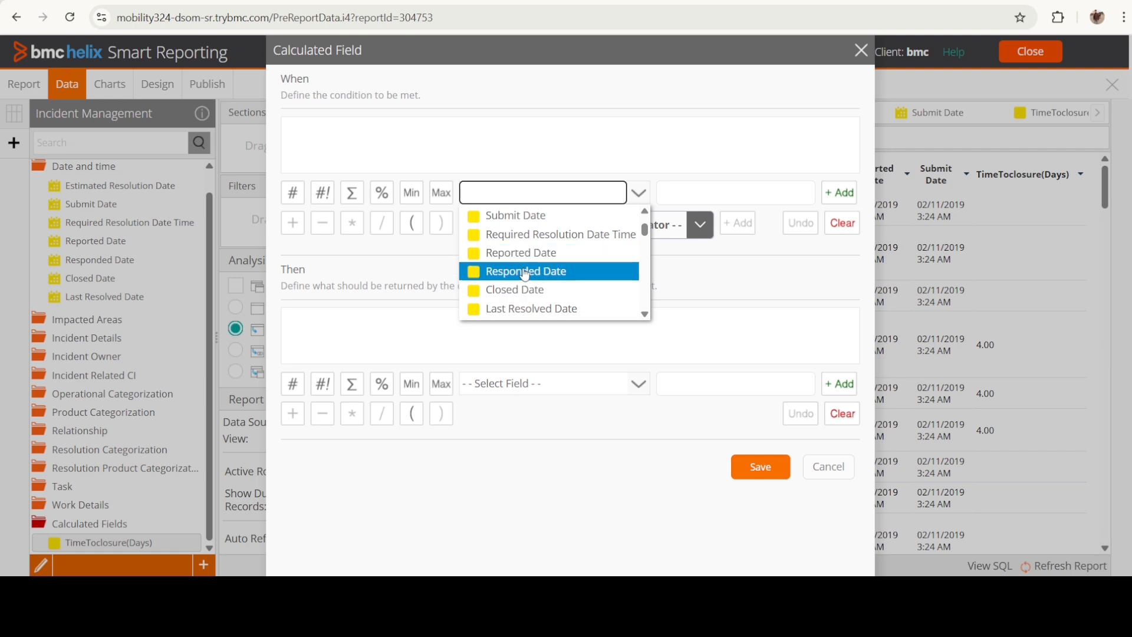
pyautogui.scroll(1, 524, 273)
pyautogui.scroll(1, 524, 273)
pyautogui.scroll(-4, 525, 273)
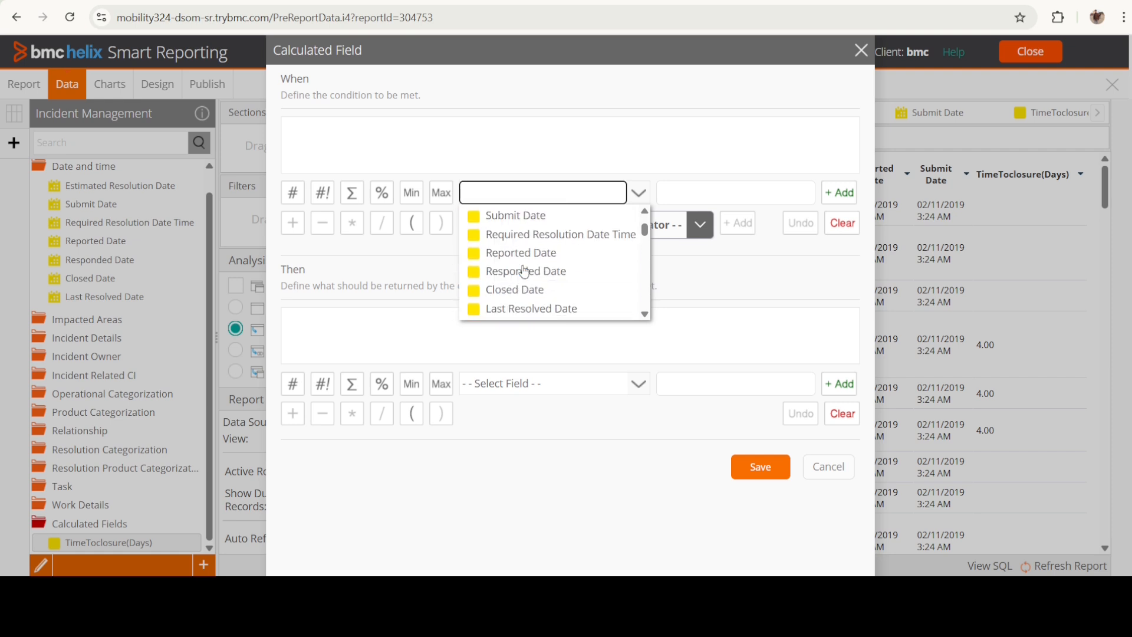
pyautogui.scroll(1, 530, 271)
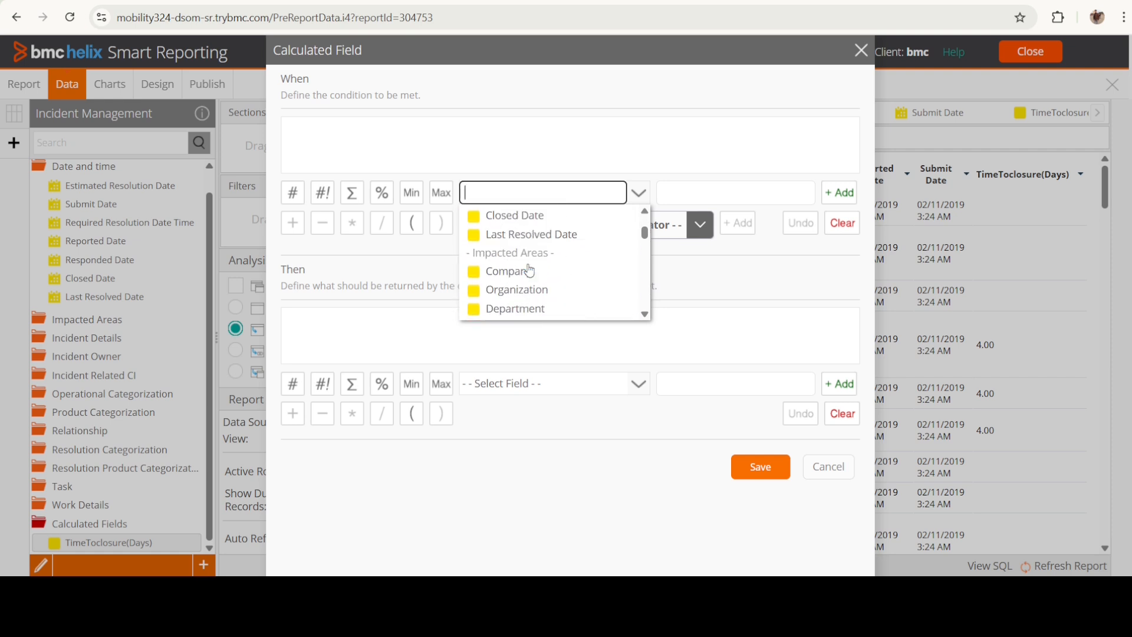
pyautogui.click(512, 234)
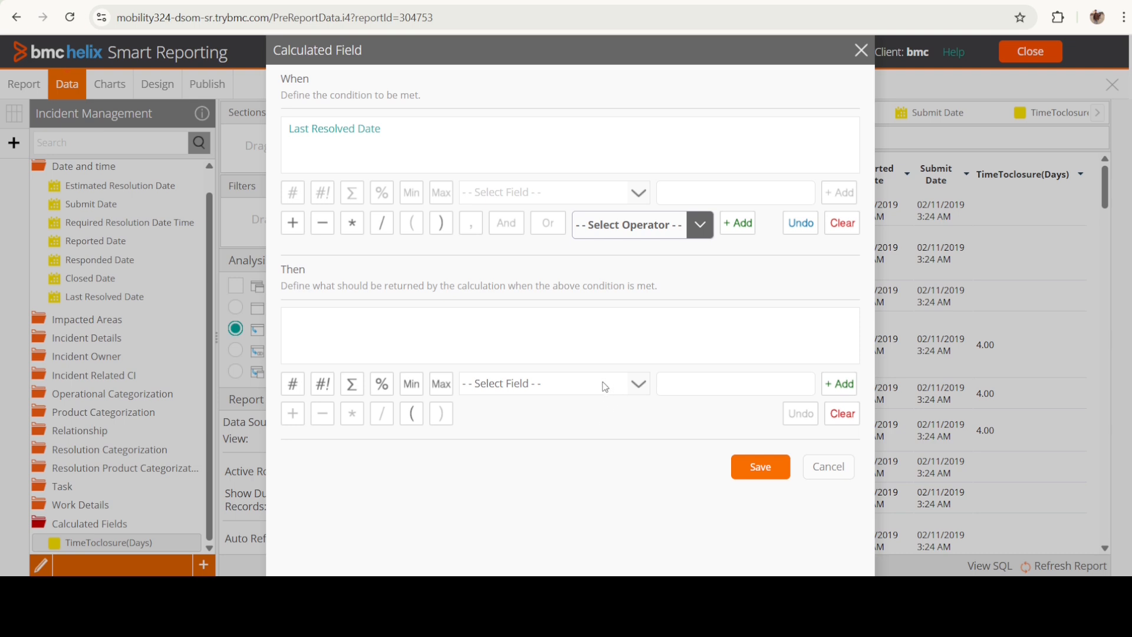
pyautogui.click(602, 407)
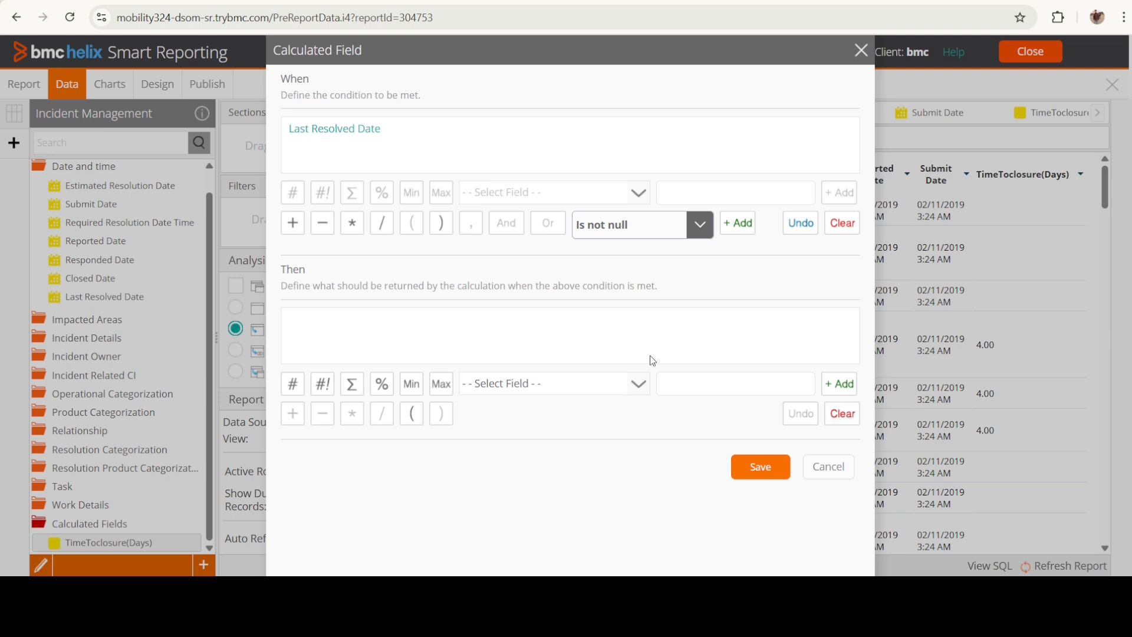
pyautogui.click(735, 226)
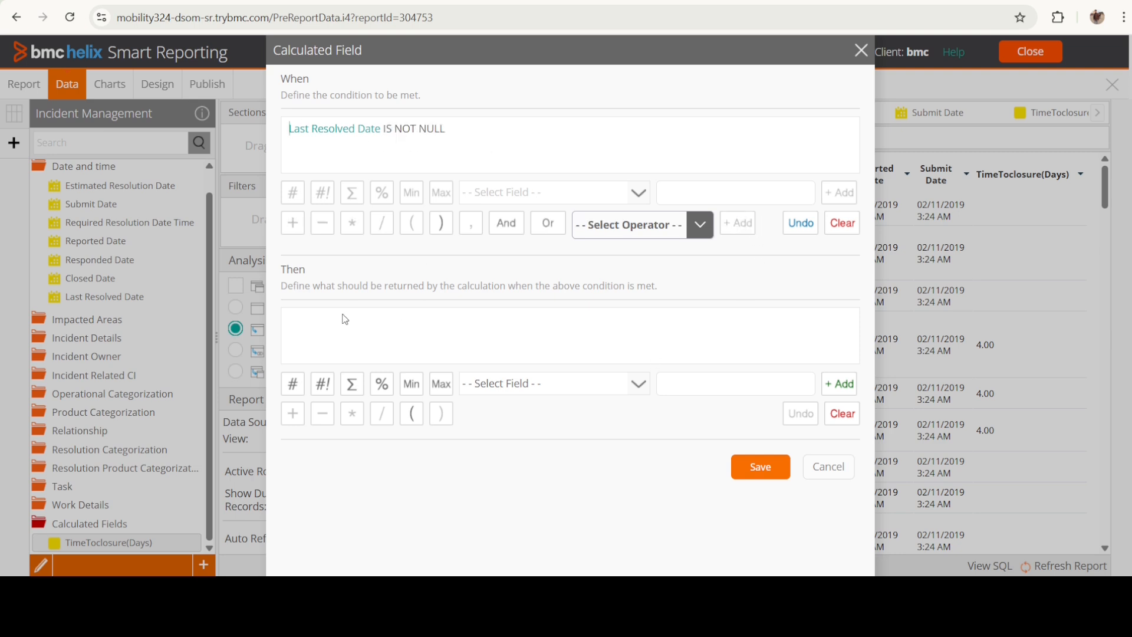
# - Look through the fields available for the Then result of the condition without choosing one
pyautogui.click(647, 393)
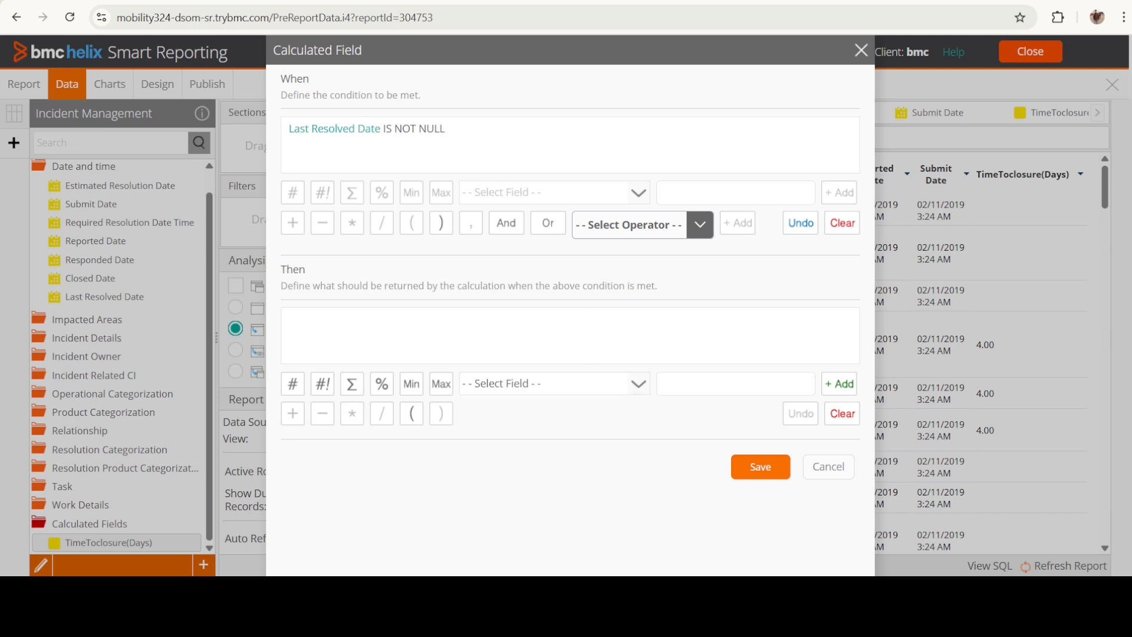
pyautogui.click(345, 387)
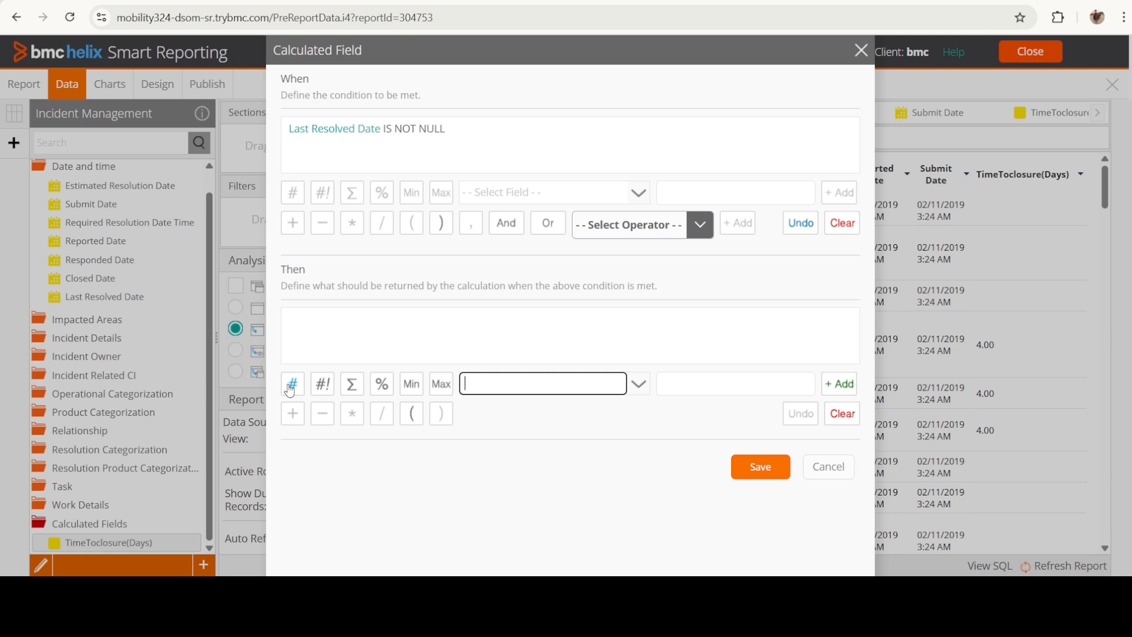
pyautogui.click(638, 384)
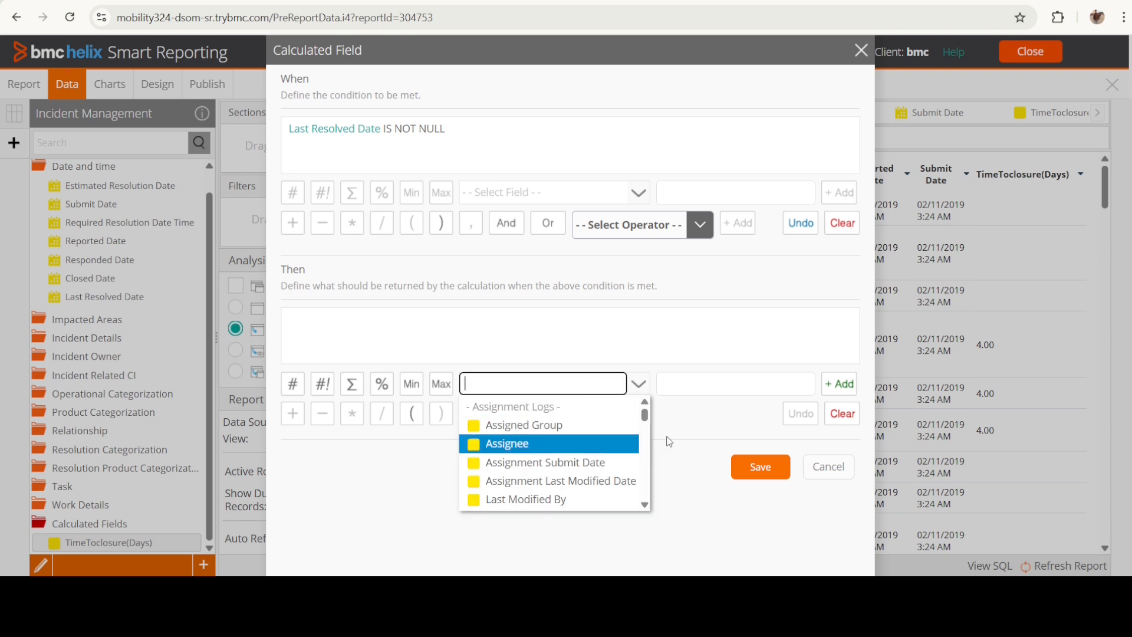
pyautogui.scroll(-3, 530, 465)
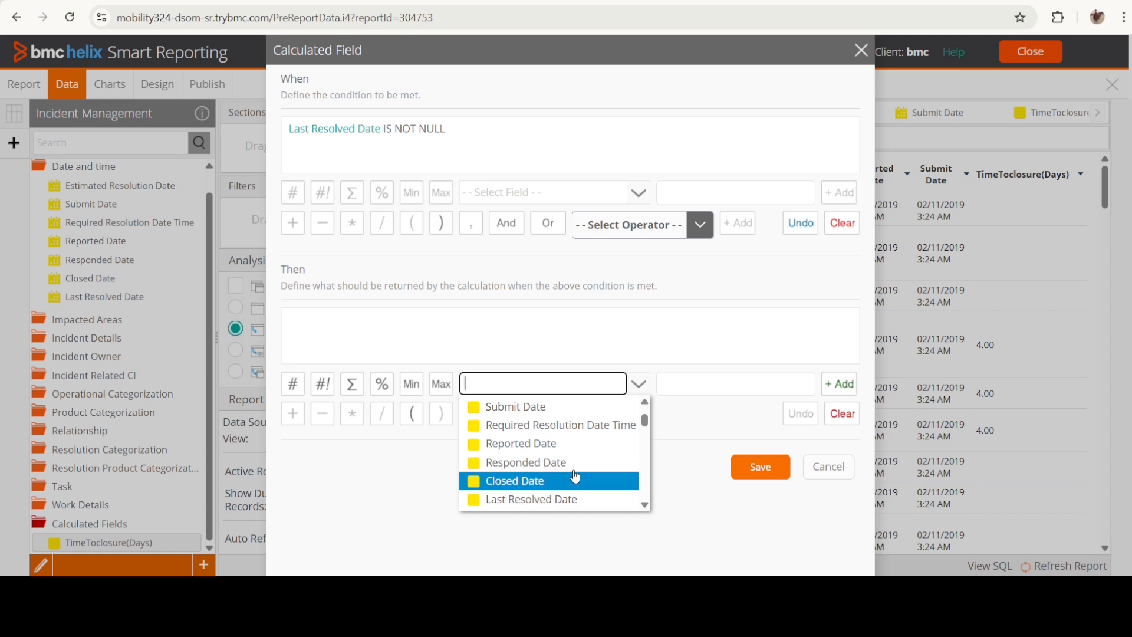
pyautogui.scroll(-5, 545, 489)
pyautogui.scroll(-3, 554, 474)
pyautogui.scroll(-3, 552, 469)
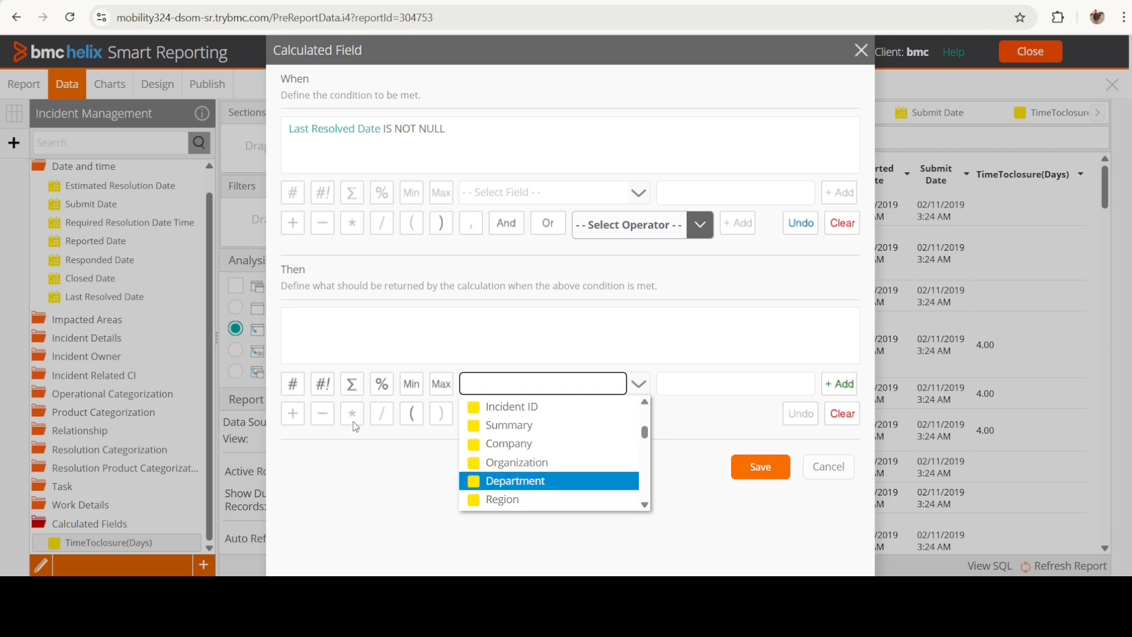
pyautogui.click(363, 453)
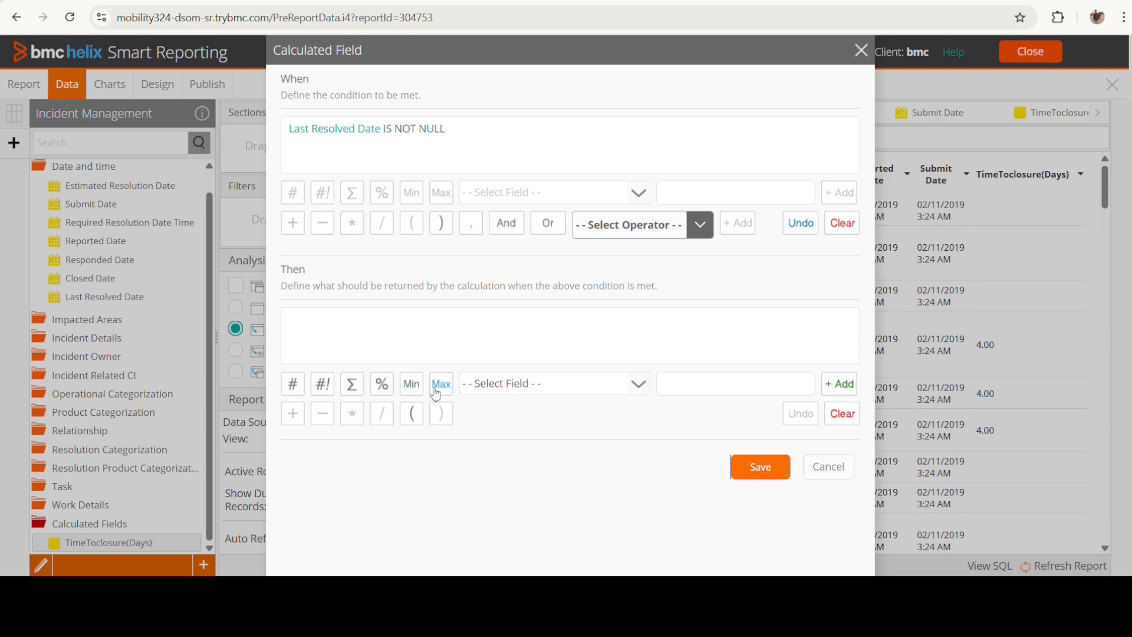
pyautogui.click(638, 384)
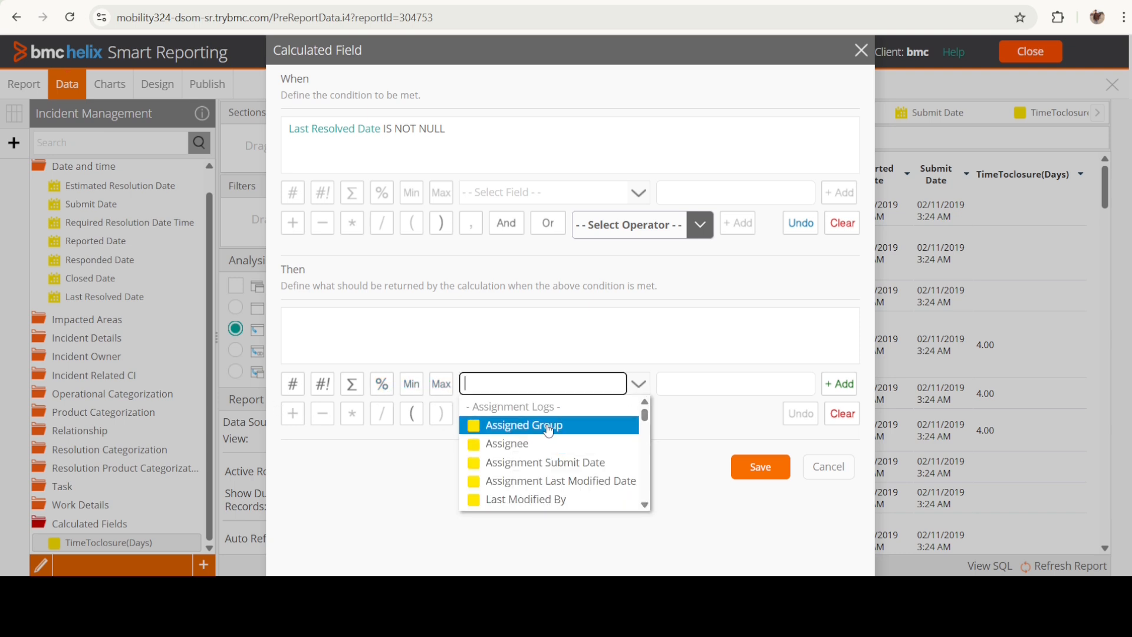
pyautogui.scroll(-3, 548, 436)
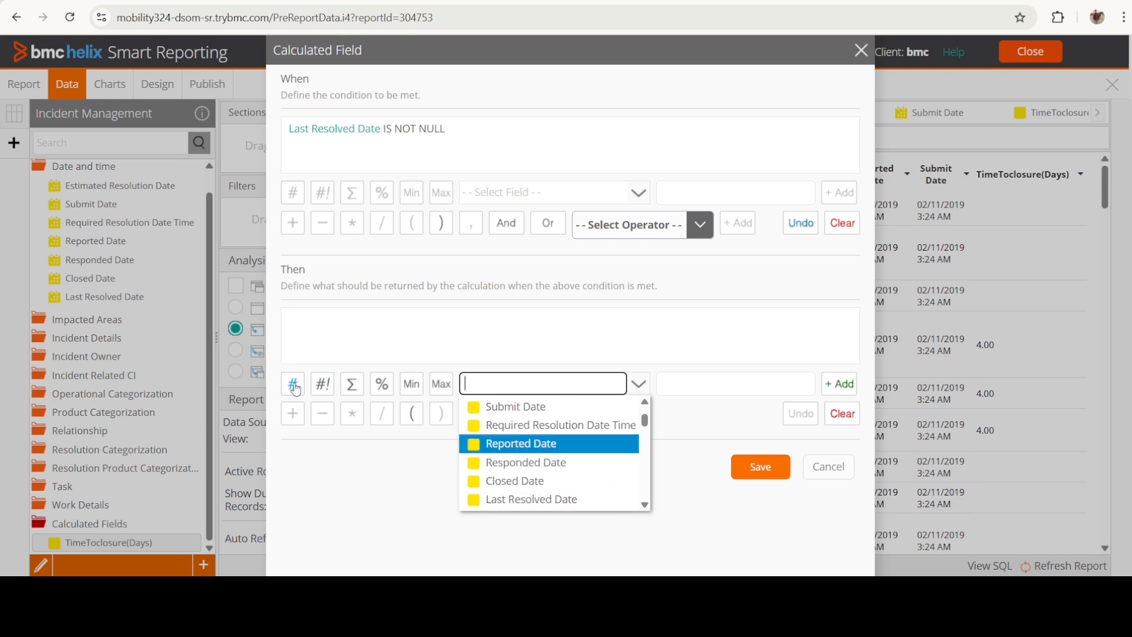
pyautogui.click(313, 437)
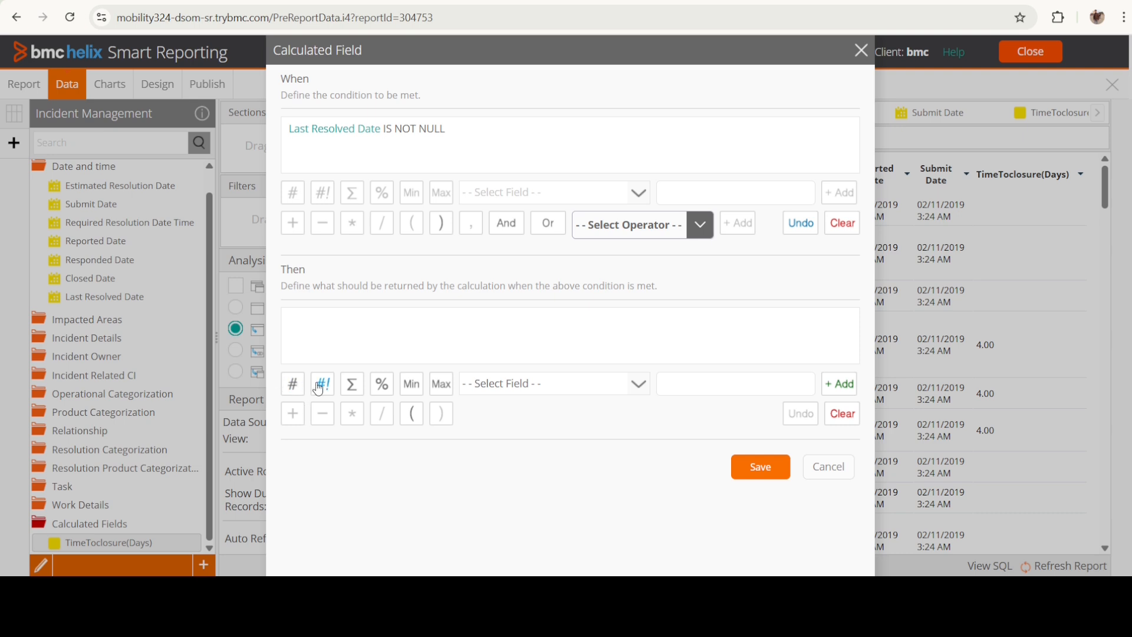
# - Set the Then result to the count of Incident ID and save the When/Then clause into the formula
pyautogui.click(293, 384)
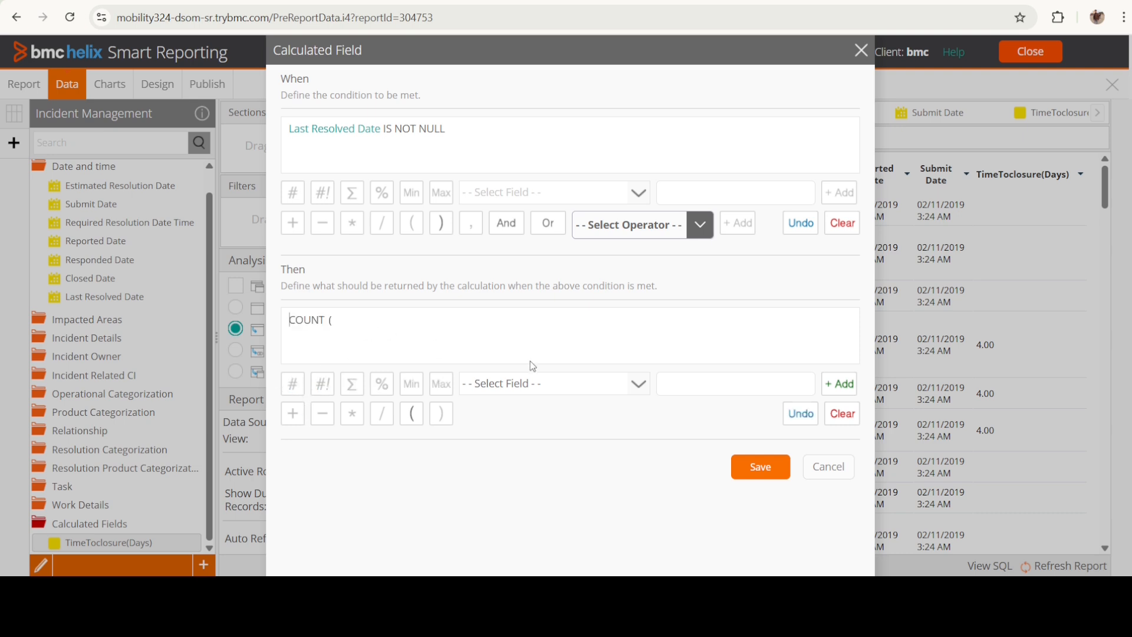
pyautogui.click(648, 392)
pyautogui.scroll(-6, 554, 460)
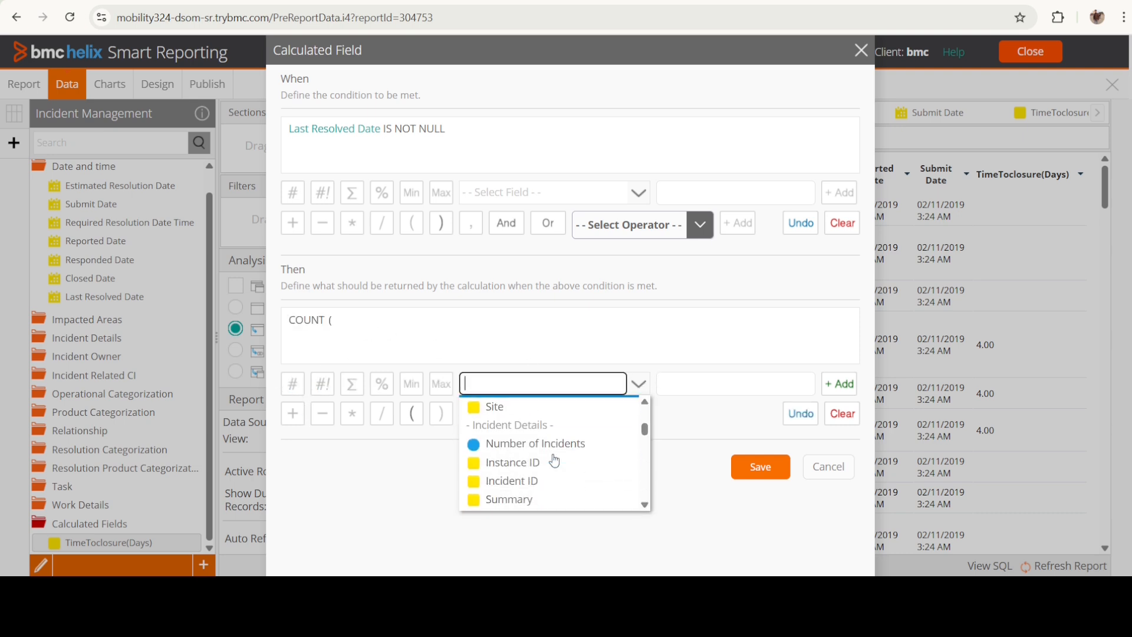
pyautogui.click(523, 481)
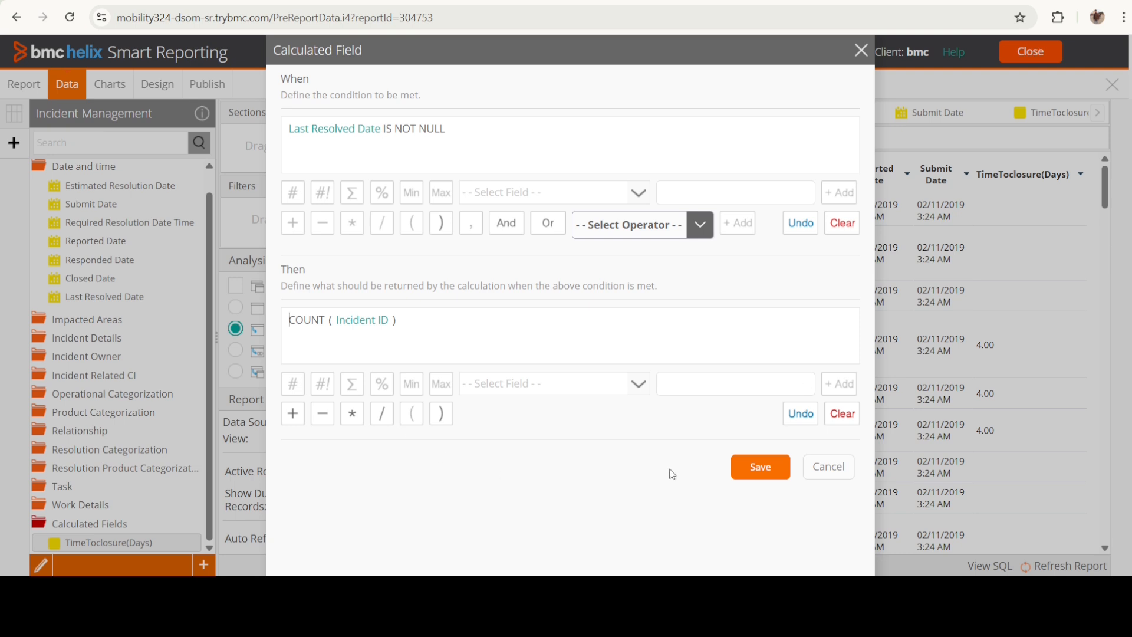
pyautogui.click(751, 469)
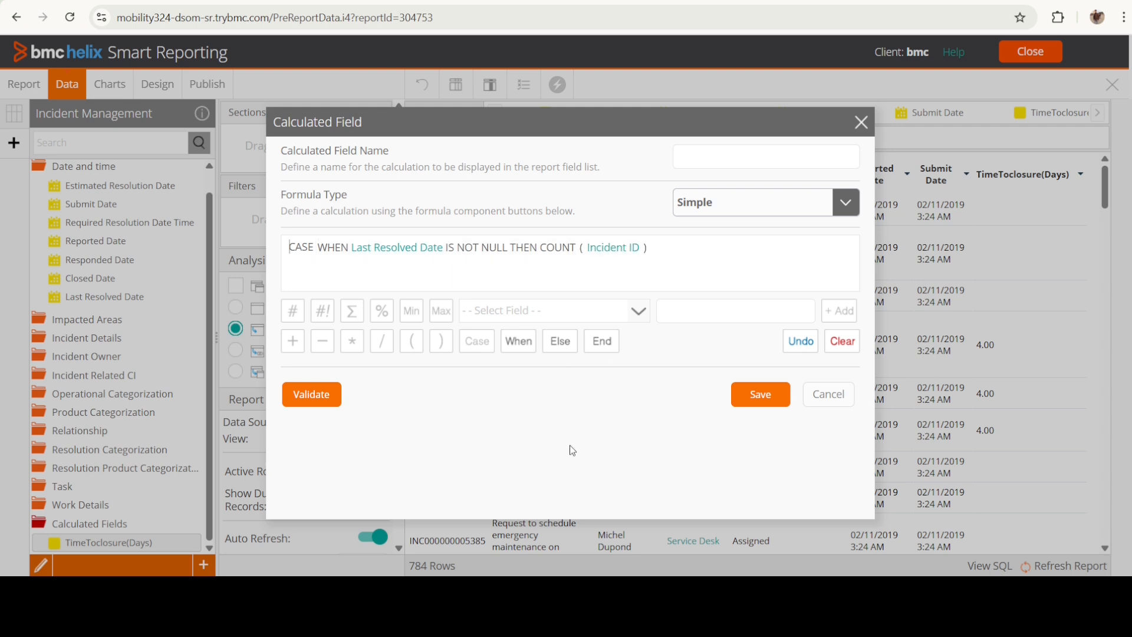
# - Add an Else clause to the CASE expression, enter 0 for it, save it and close the expression with End
pyautogui.click(561, 344)
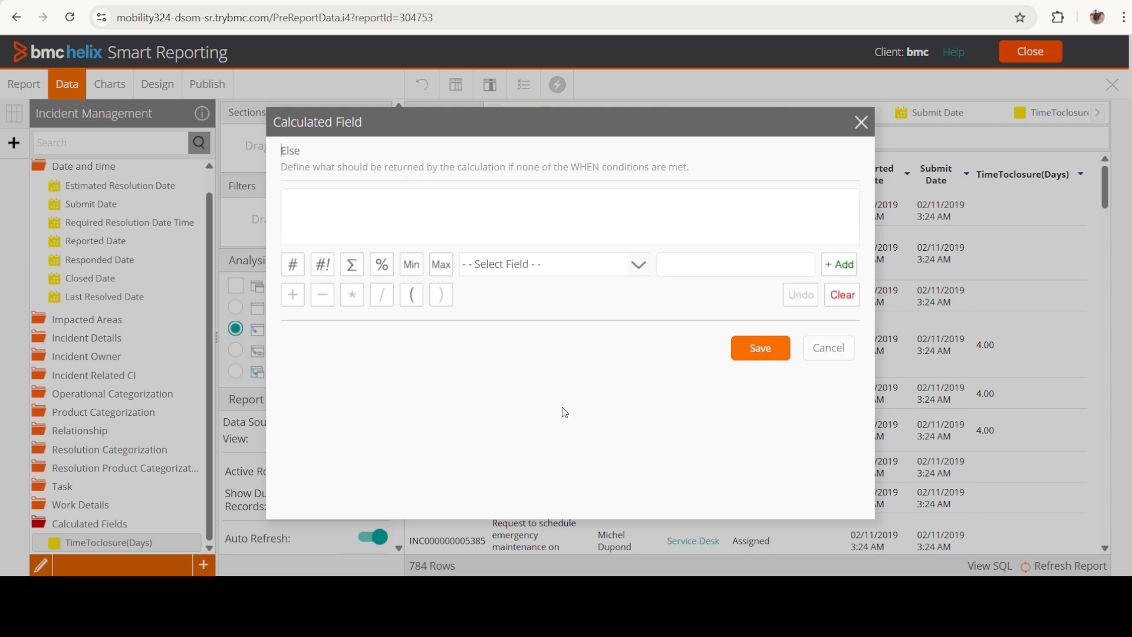
pyautogui.click(635, 266)
pyautogui.scroll(-5, 543, 354)
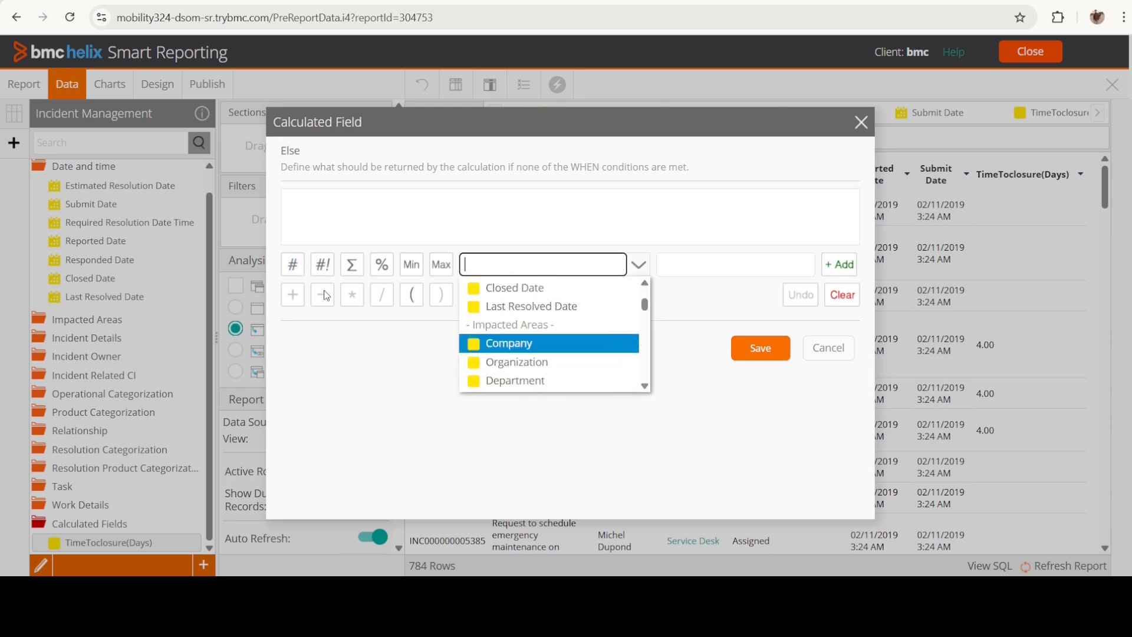
pyautogui.click(391, 405)
pyautogui.click(674, 267)
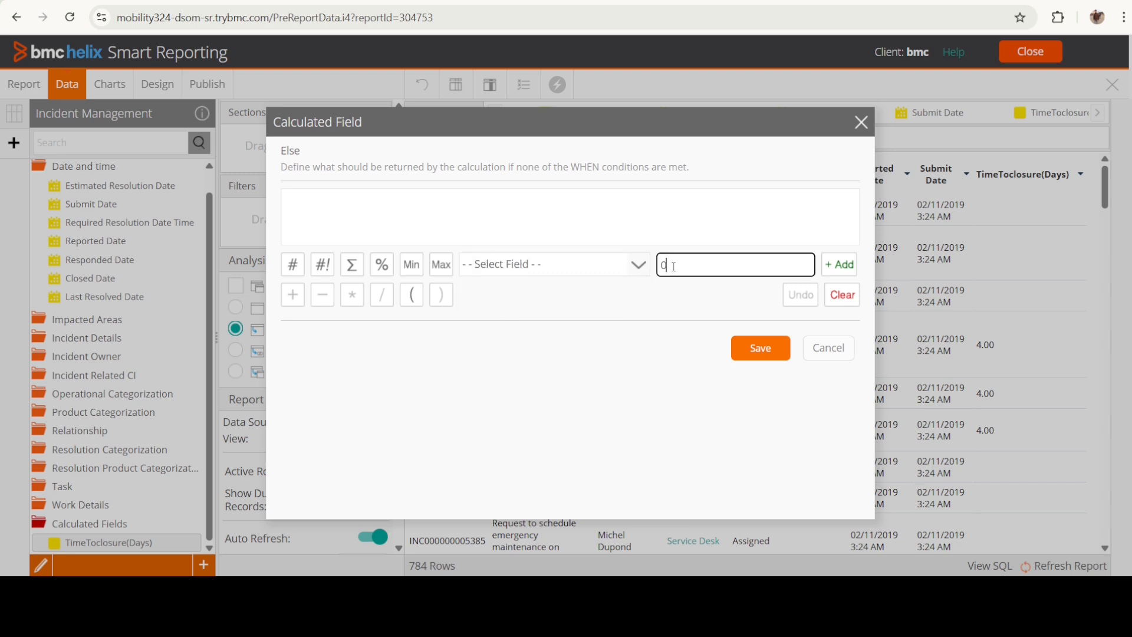
pyautogui.click(759, 349)
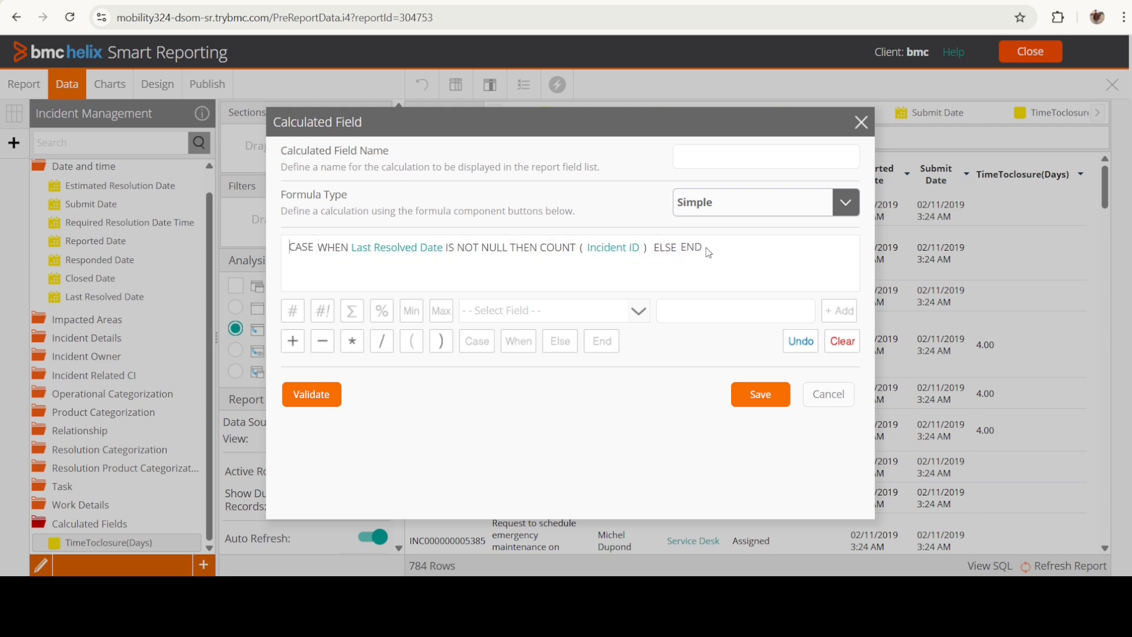
# - Reopen the Else clause, add 0 as its returned value, save it and validate the formula
pyautogui.click(681, 249)
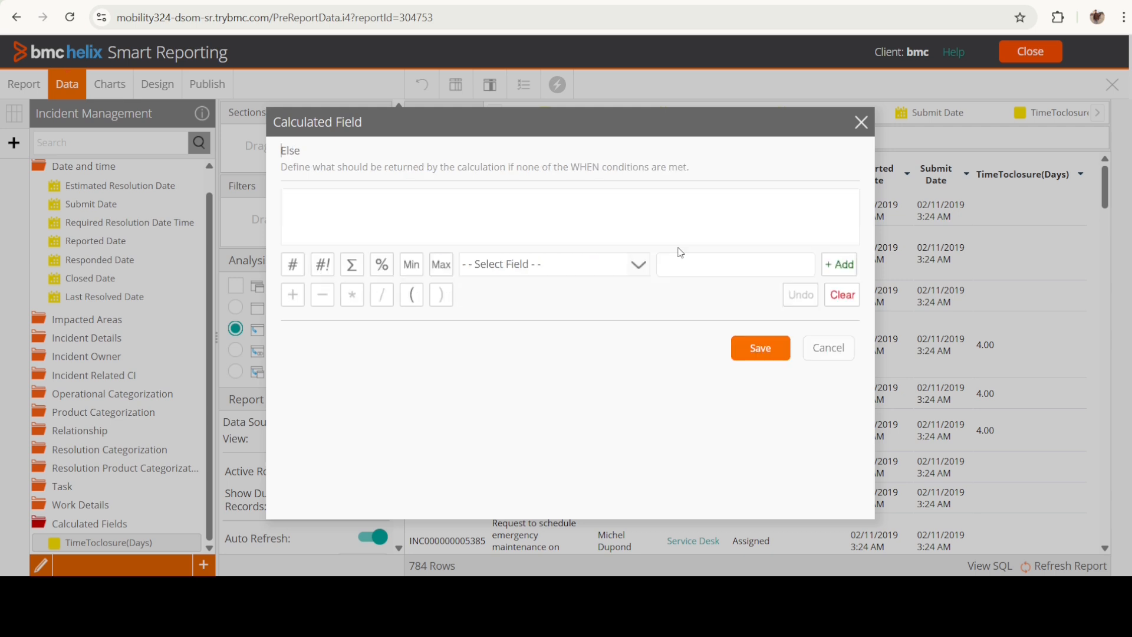
pyautogui.click(700, 261)
pyautogui.write('0')
pyautogui.click(839, 264)
pyautogui.click(761, 352)
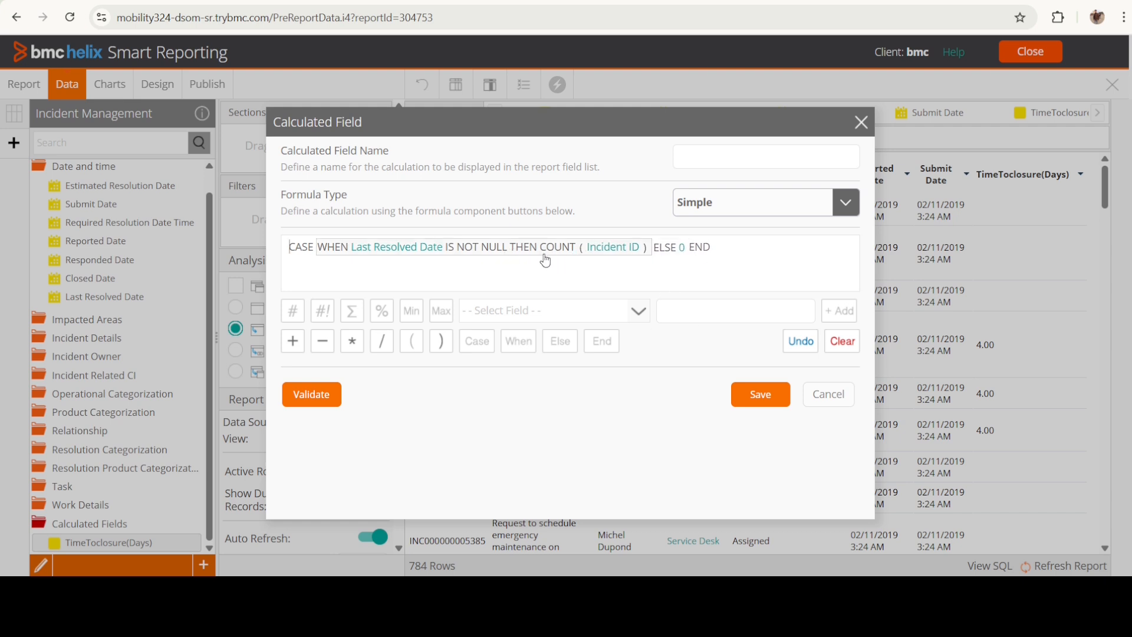
pyautogui.click(320, 394)
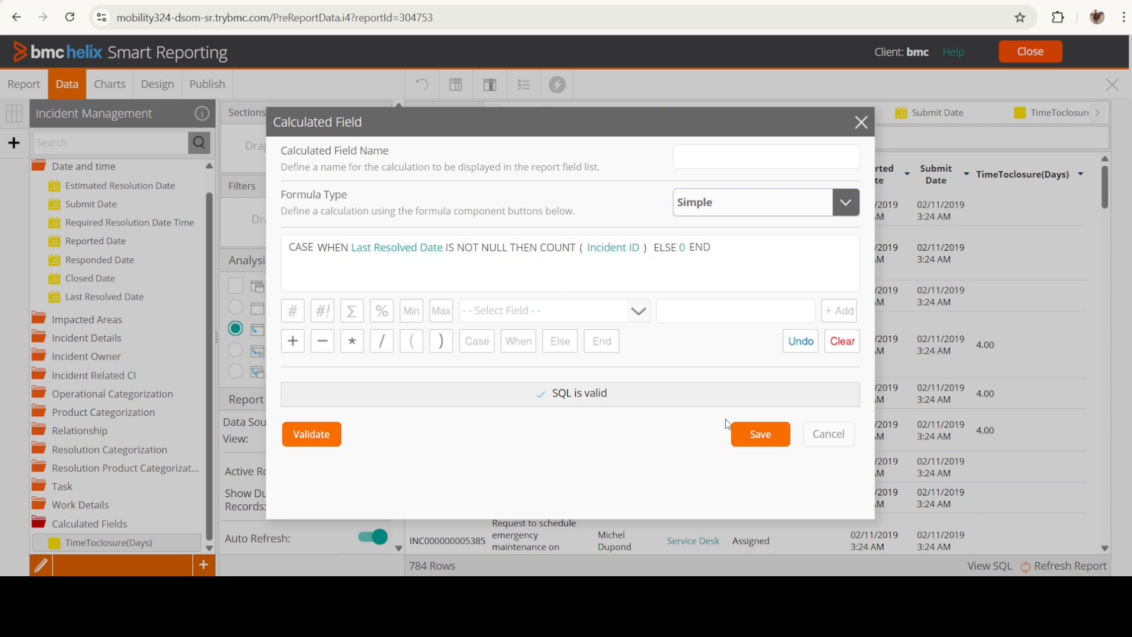
# - Name the calculated field ResolveCount and save it
pyautogui.click(763, 440)
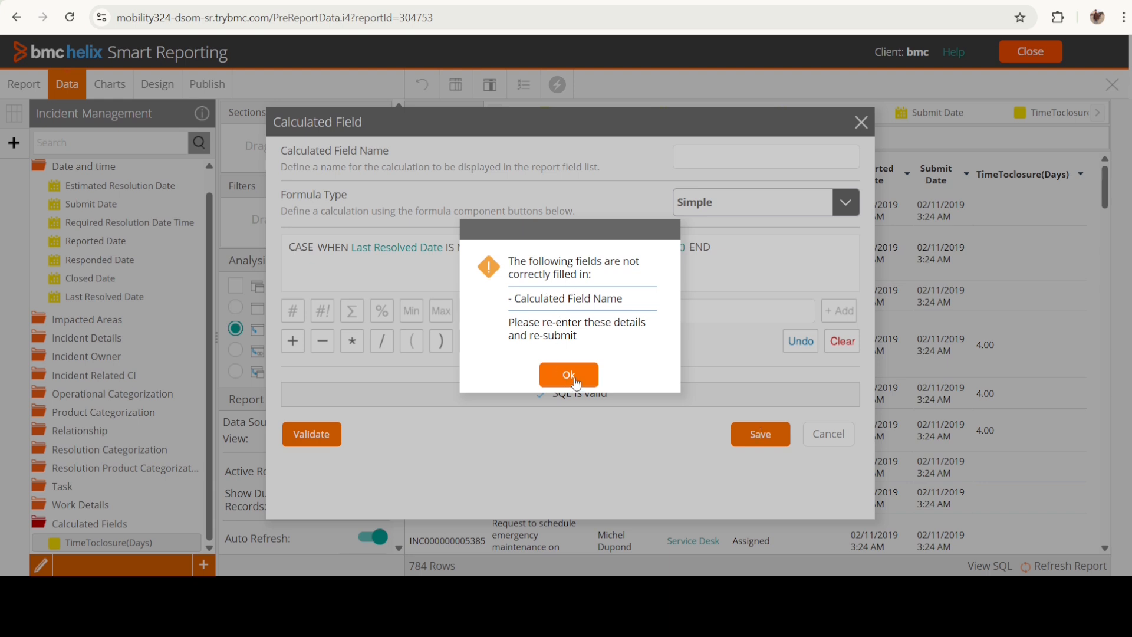
pyautogui.click(569, 376)
pyautogui.click(729, 161)
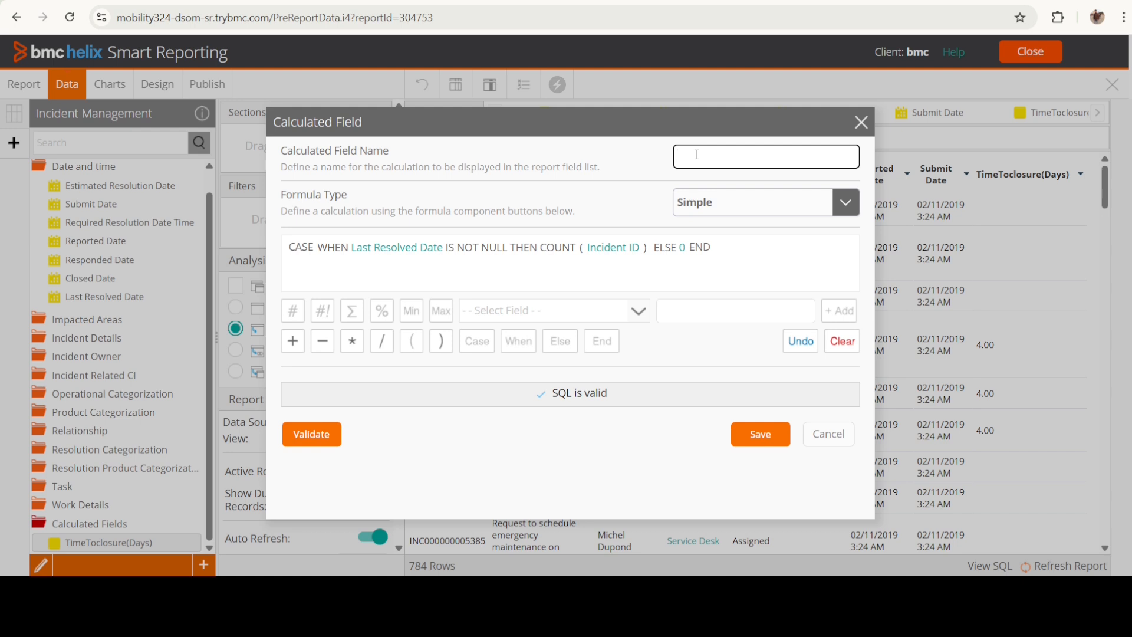
pyautogui.write('Resole')
pyautogui.press('BackSpace')
pyautogui.press('BackSpace')
pyautogui.write('lveCount')
pyautogui.click(750, 439)
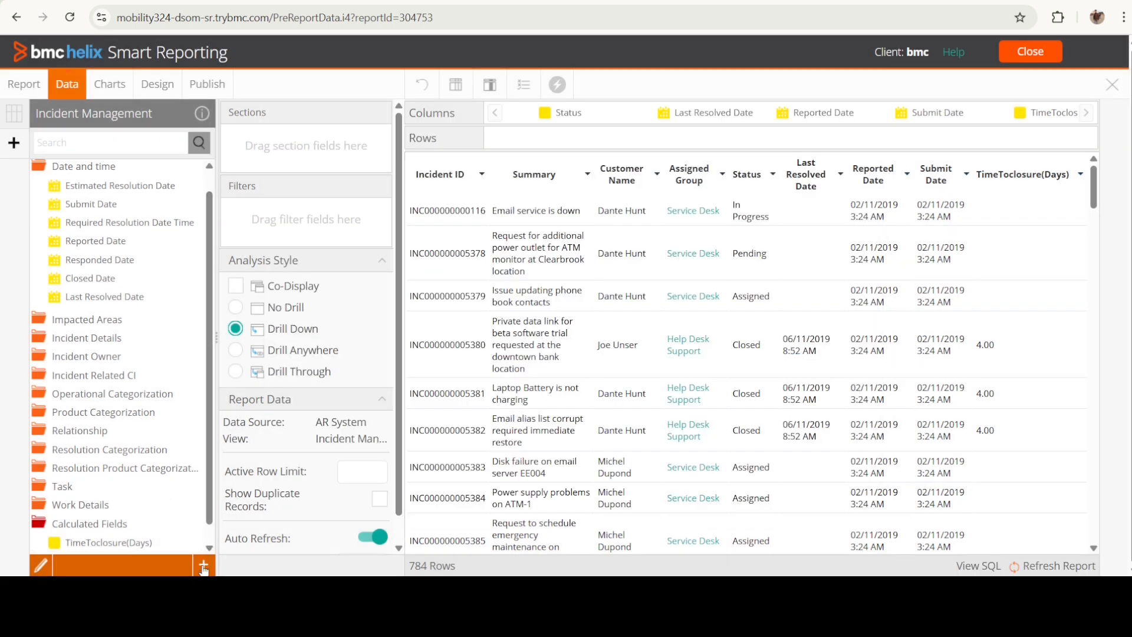
# - Add ResolveCount to the report columns between Last Resolved Date and Reported Date and check its values against the resolved dates
pyautogui.scroll(-1, 142, 537)
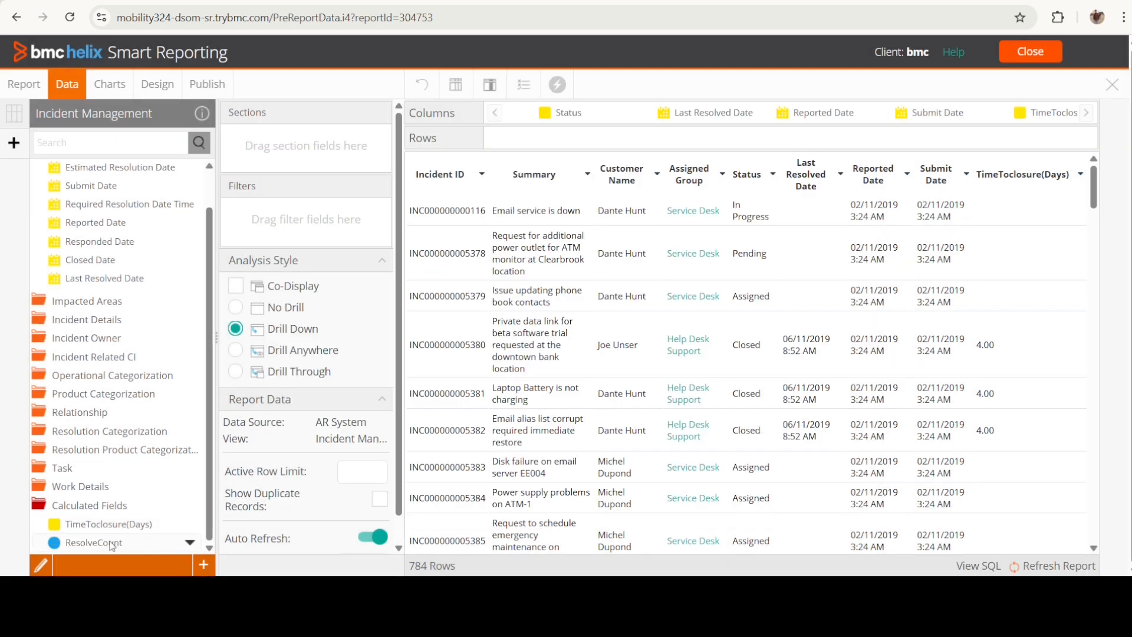
pyautogui.moveTo(111, 543); pyautogui.dragTo(772, 113)
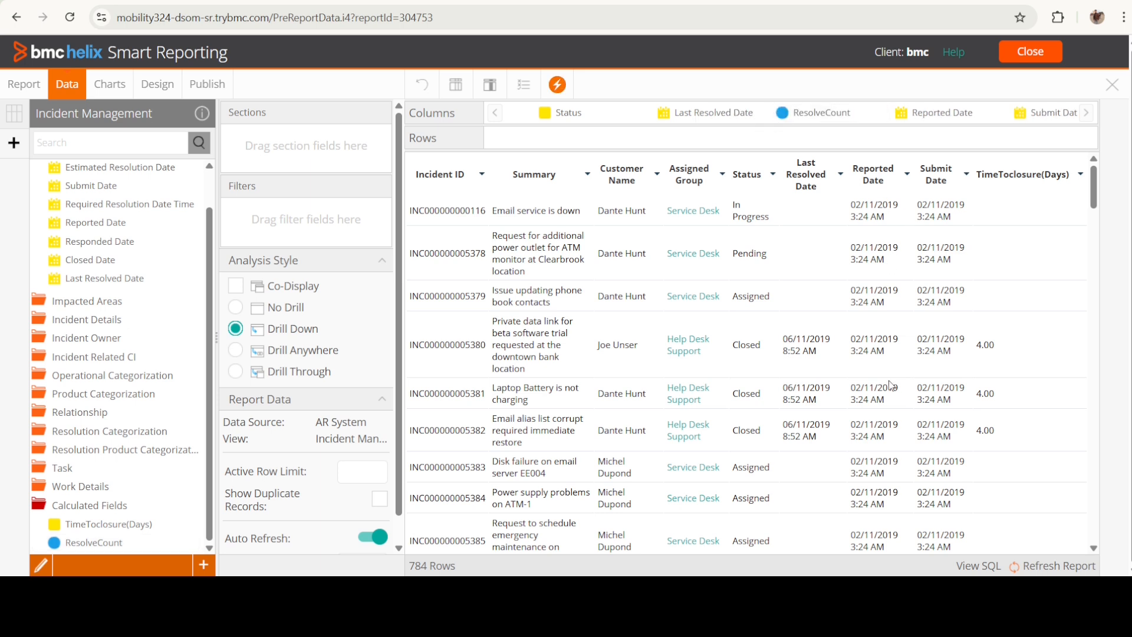
pyautogui.click(741, 335)
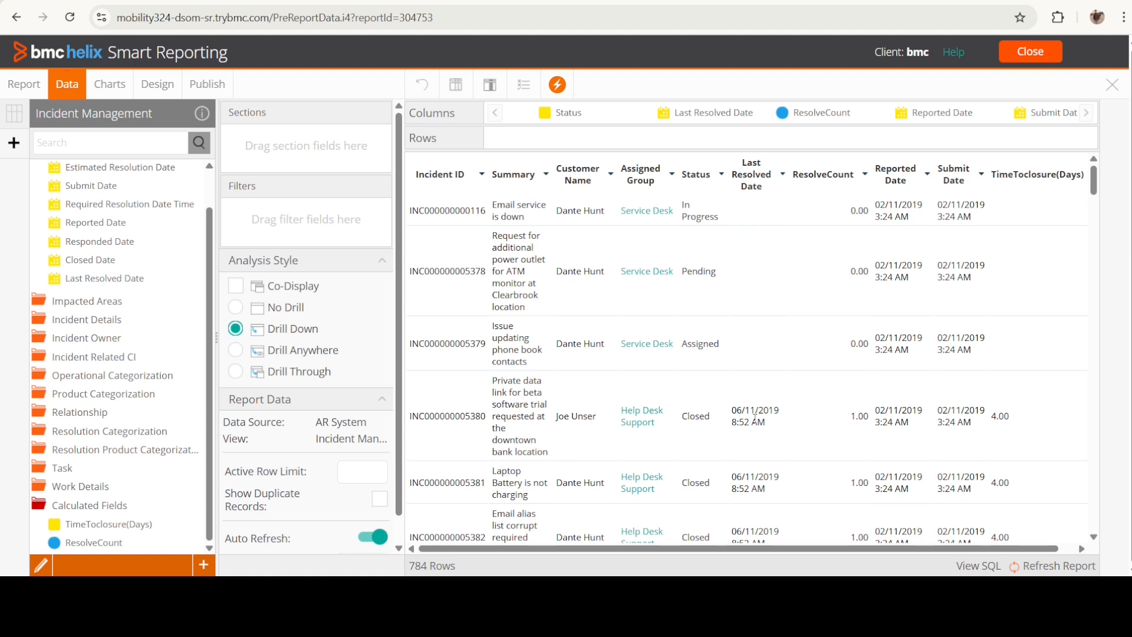
pyautogui.moveTo(849, 416); pyautogui.dragTo(870, 416)
pyautogui.moveTo(848, 345); pyautogui.dragTo(873, 350)
# - Start a new calculated field of type Freehand SQL and write "select incidentid from hpd_help_desk" as its SQL
pyautogui.click(204, 564)
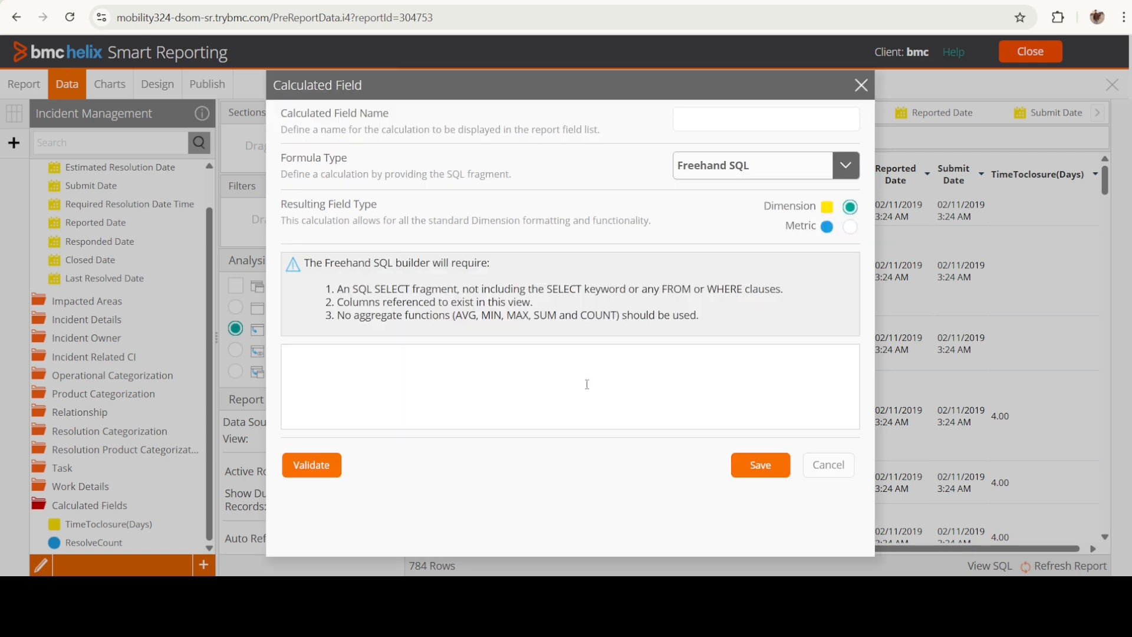
pyautogui.click(457, 360)
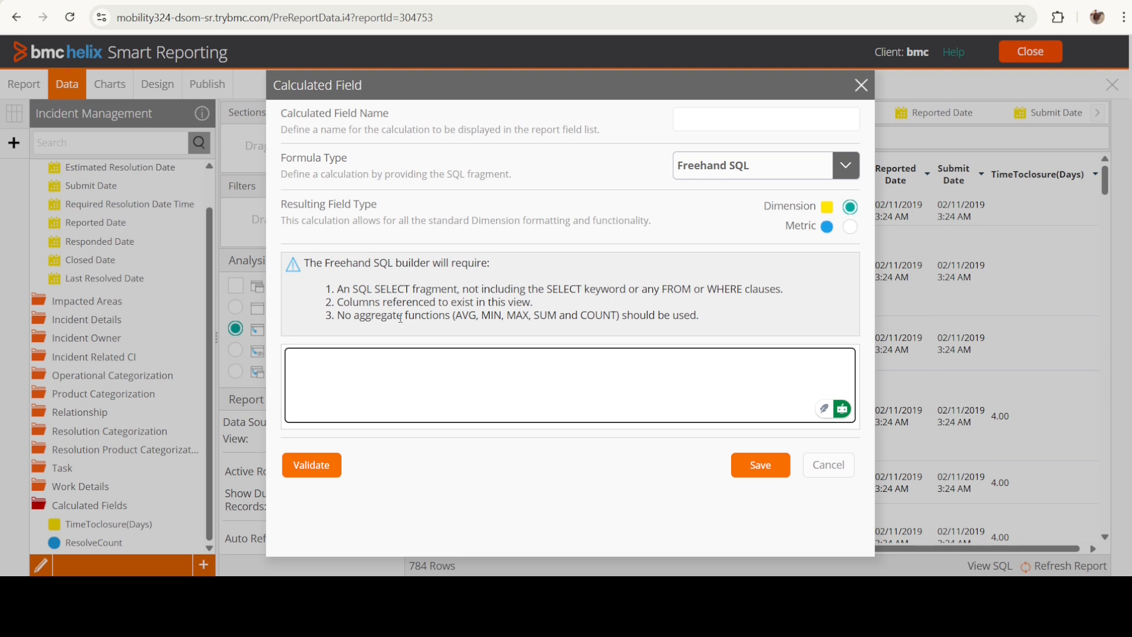
pyautogui.write('select incidentid from h')
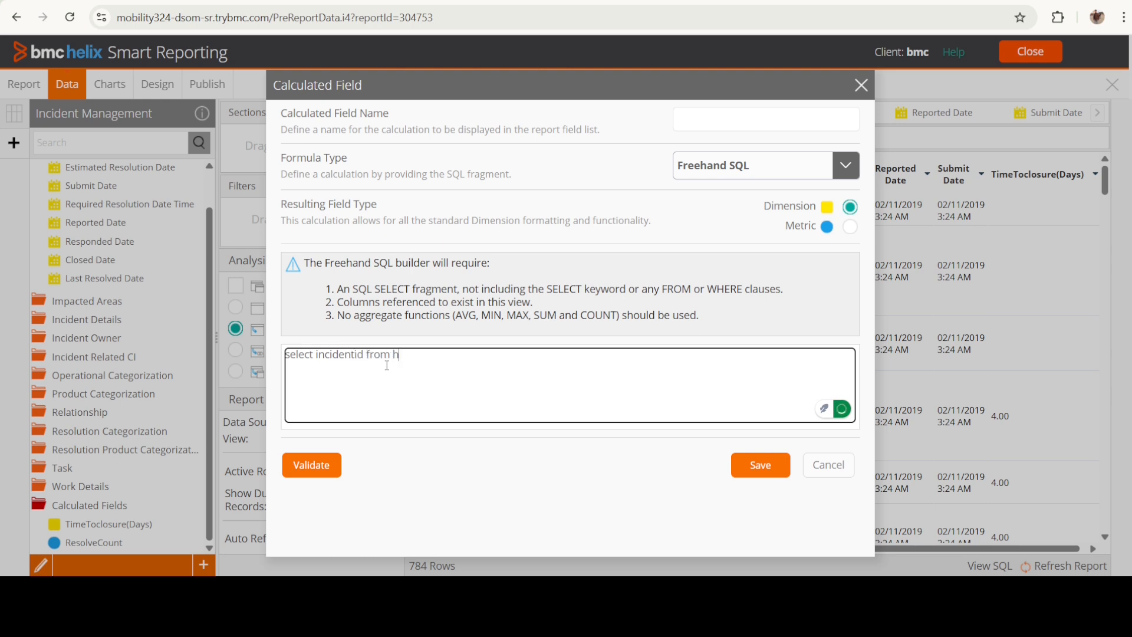
pyautogui.write('pd')
pyautogui.write('_help_des')
pyautogui.write('k')
# - Wrap incidentid in count() so the SQL reads "select count(incidentid) from hpd_help_desk" and validate it
pyautogui.write('count(')
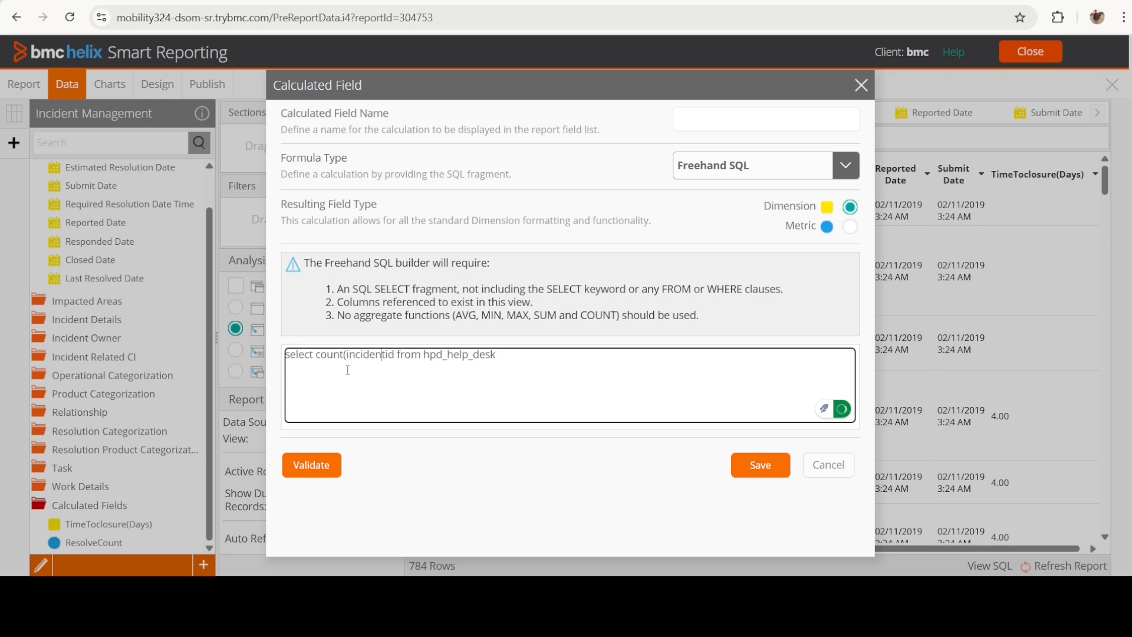
pyautogui.write(')')
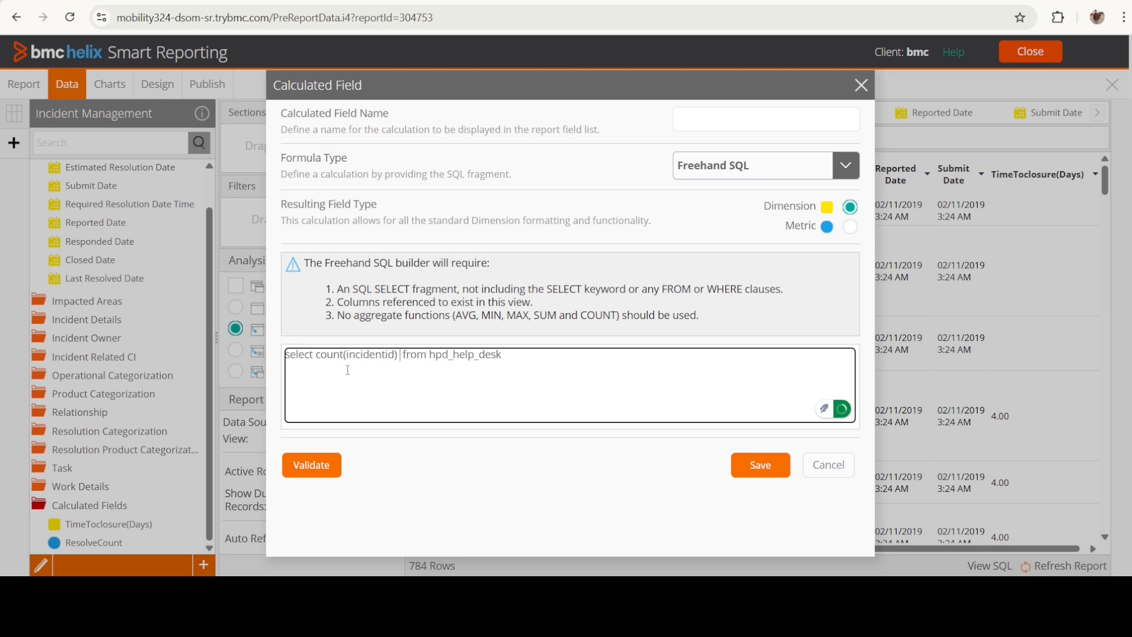
pyautogui.click(324, 475)
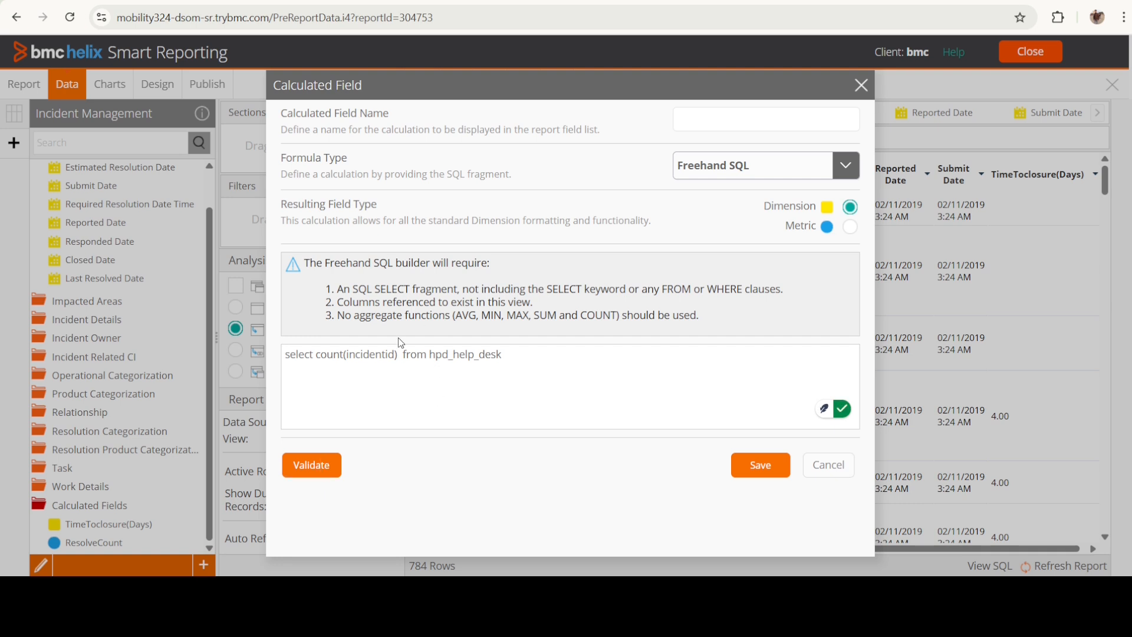
pyautogui.click(312, 466)
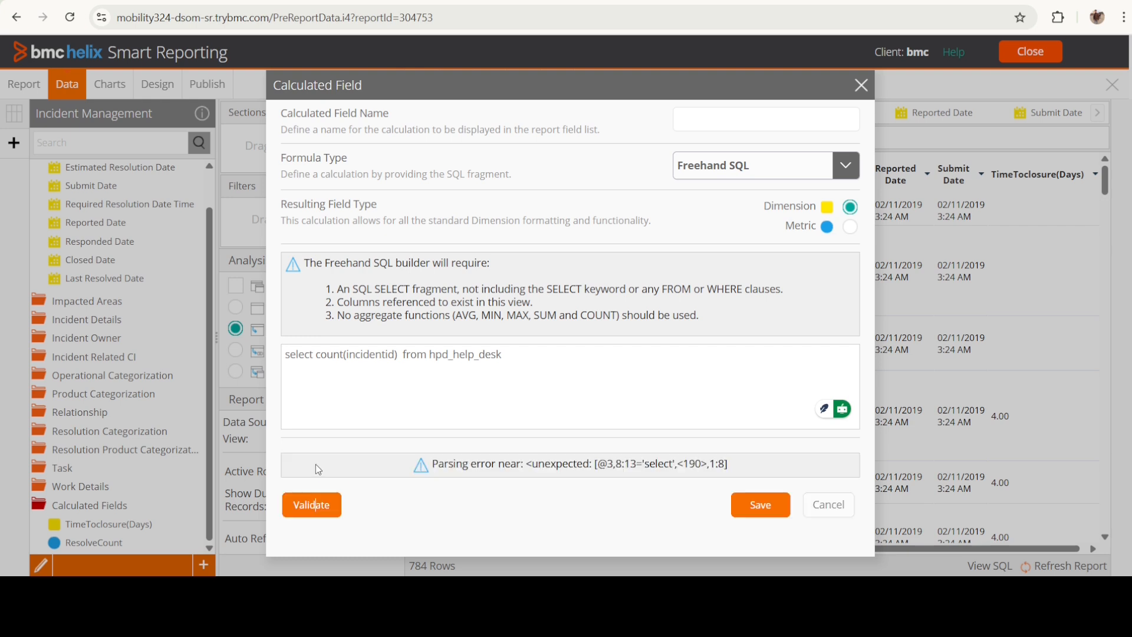
# - Repeatedly clear the Freehand SQL text, undo the deletion and validate "select count(incidentid) from hpd_help_desk" again
pyautogui.moveTo(501, 357); pyautogui.dragTo(249, 349)
pyautogui.press('BackSpace')
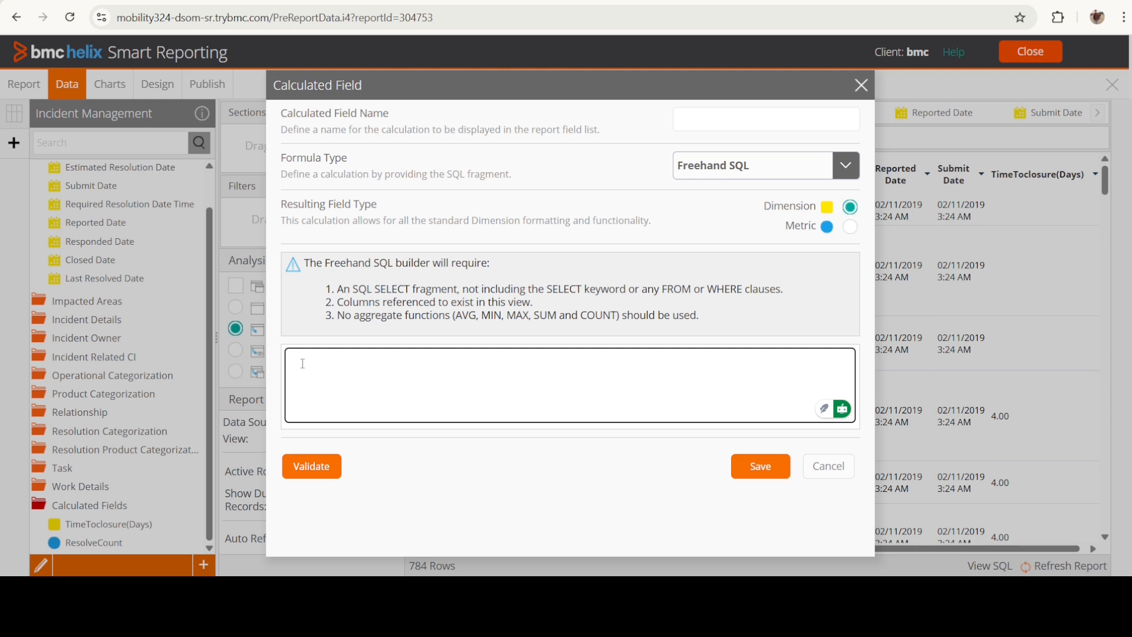
pyautogui.hotkey('ctrl', 'z')
pyautogui.click(400, 355)
pyautogui.click(324, 482)
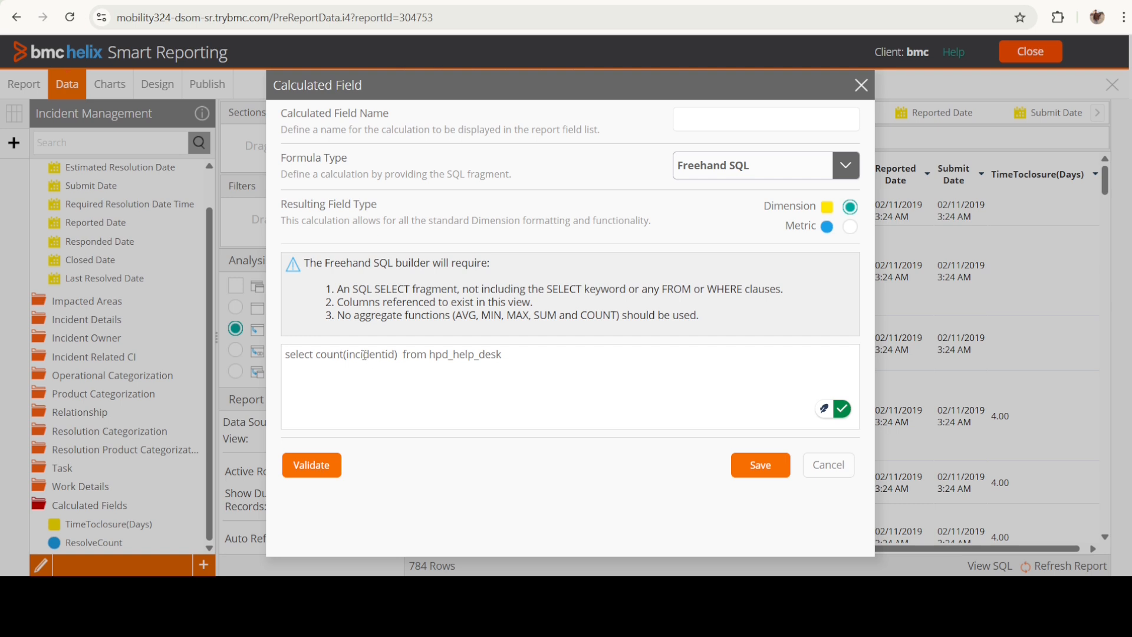
pyautogui.click(316, 465)
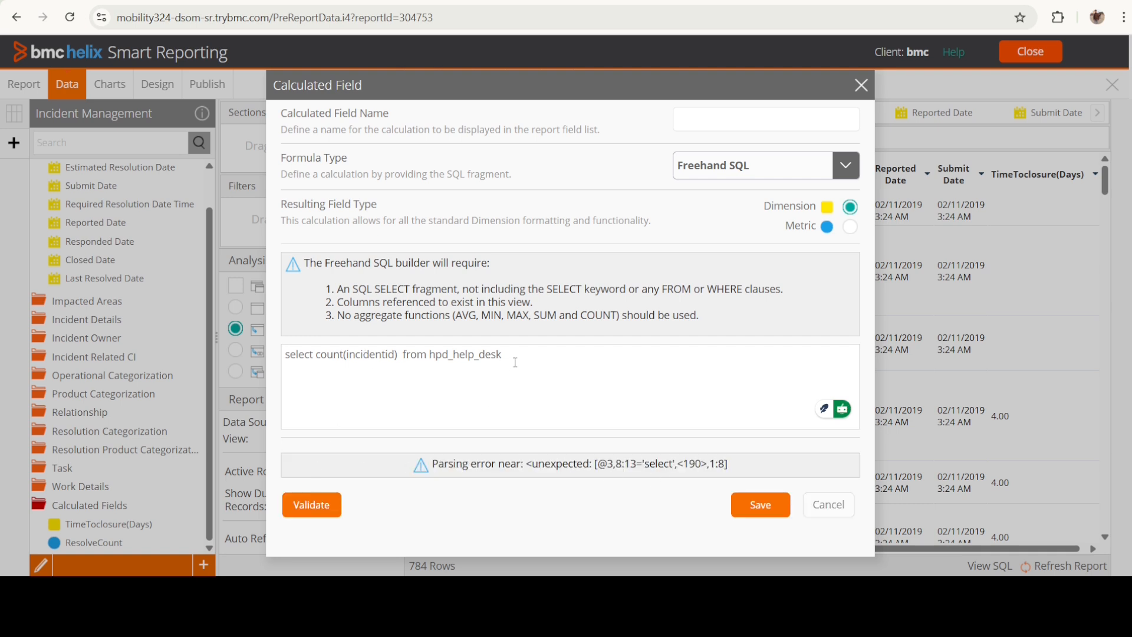
pyautogui.moveTo(514, 360); pyautogui.dragTo(264, 358)
pyautogui.press('BackSpace')
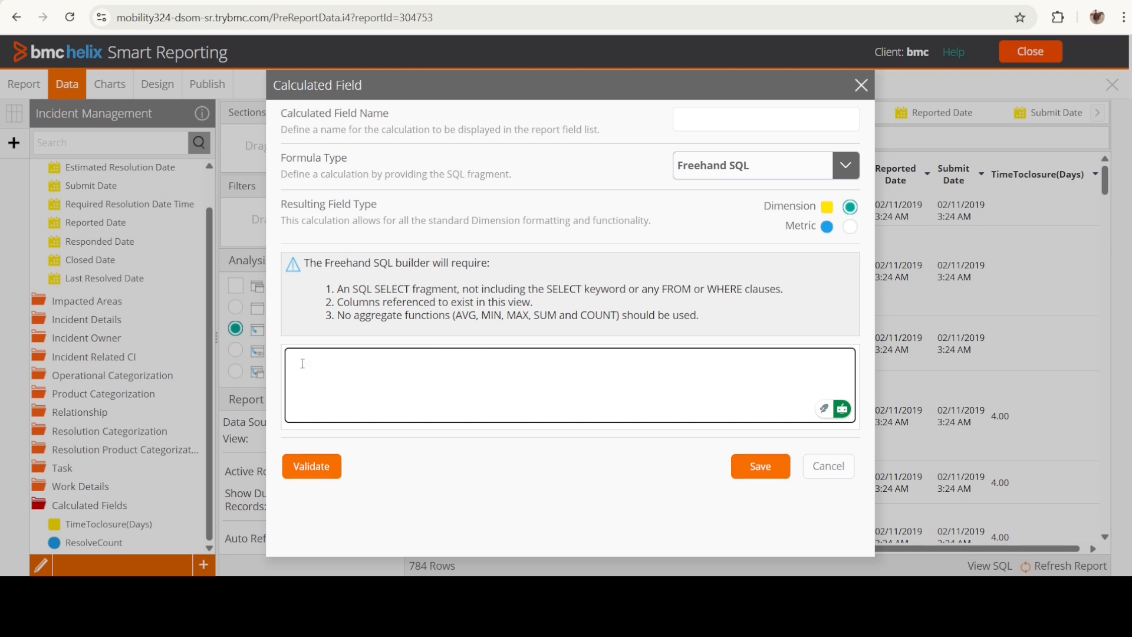
pyautogui.hotkey('ctrl', 'z')
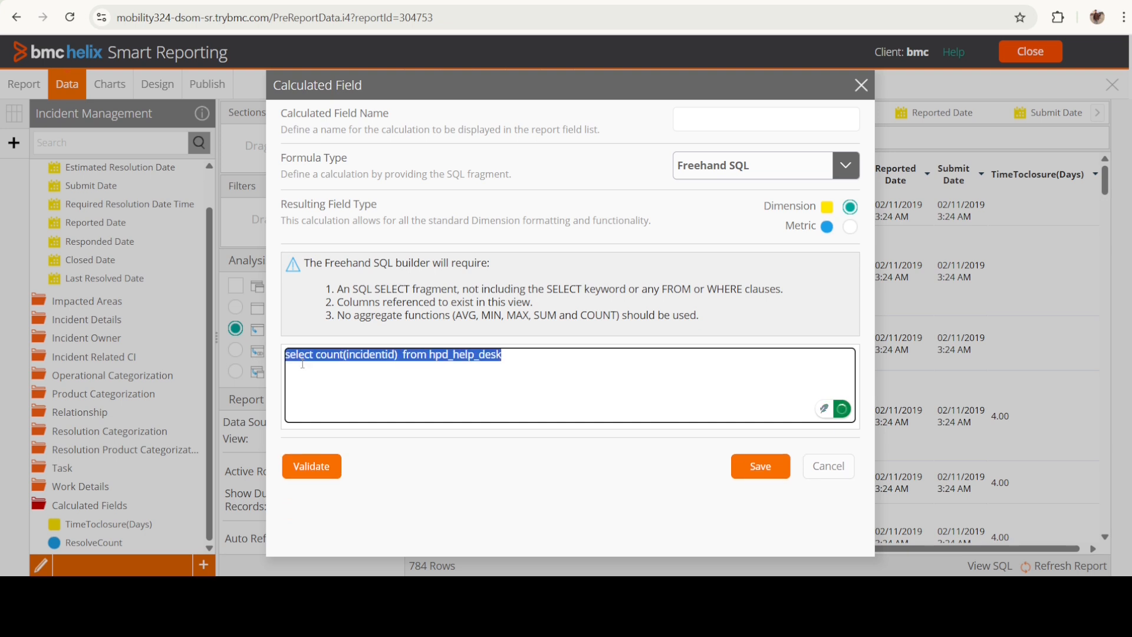
pyautogui.press('BackSpace')
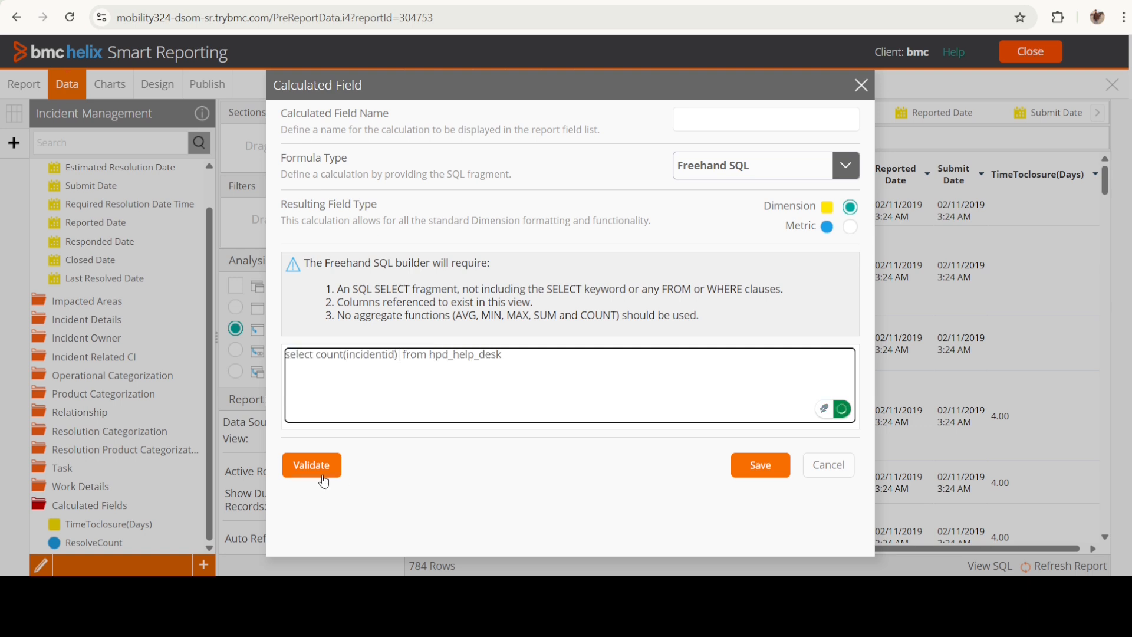
pyautogui.click(322, 476)
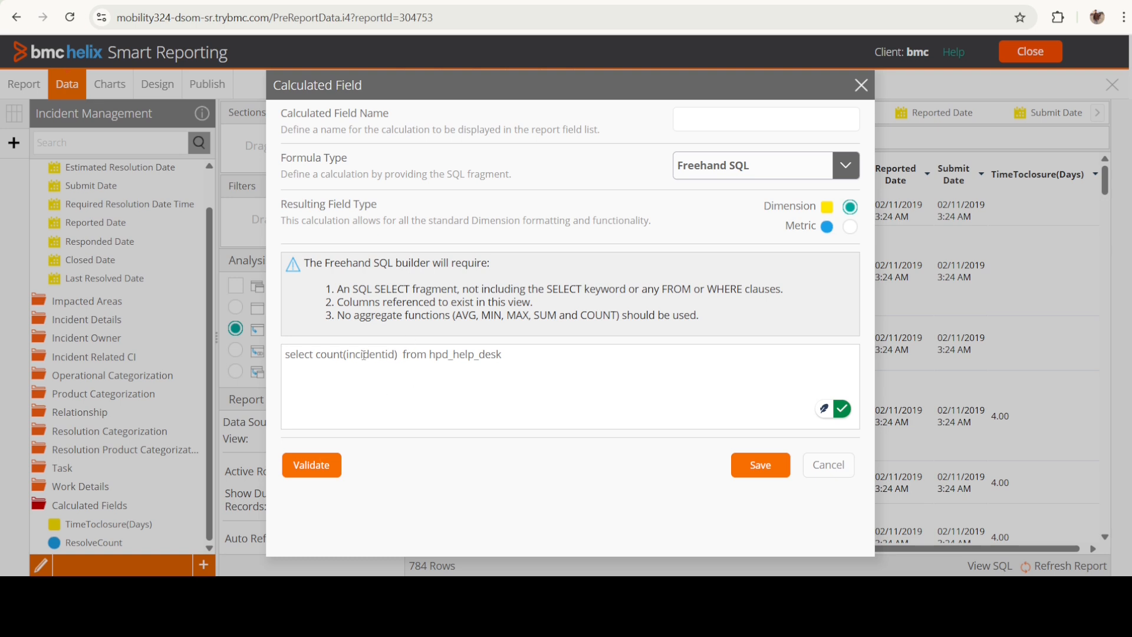
pyautogui.click(316, 472)
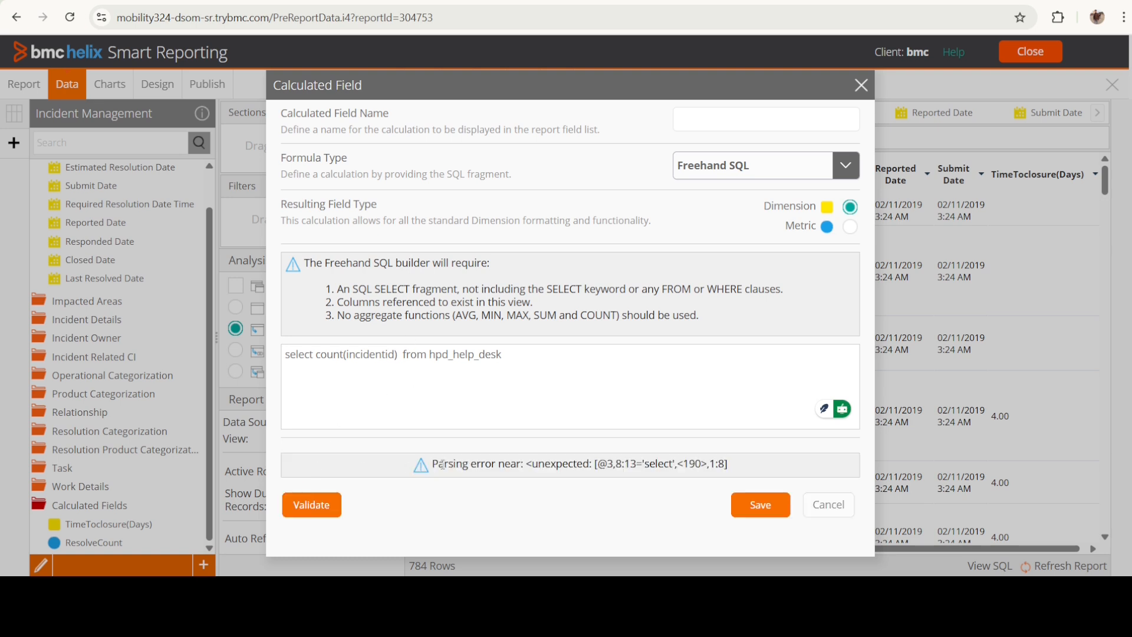
pyautogui.click(516, 361)
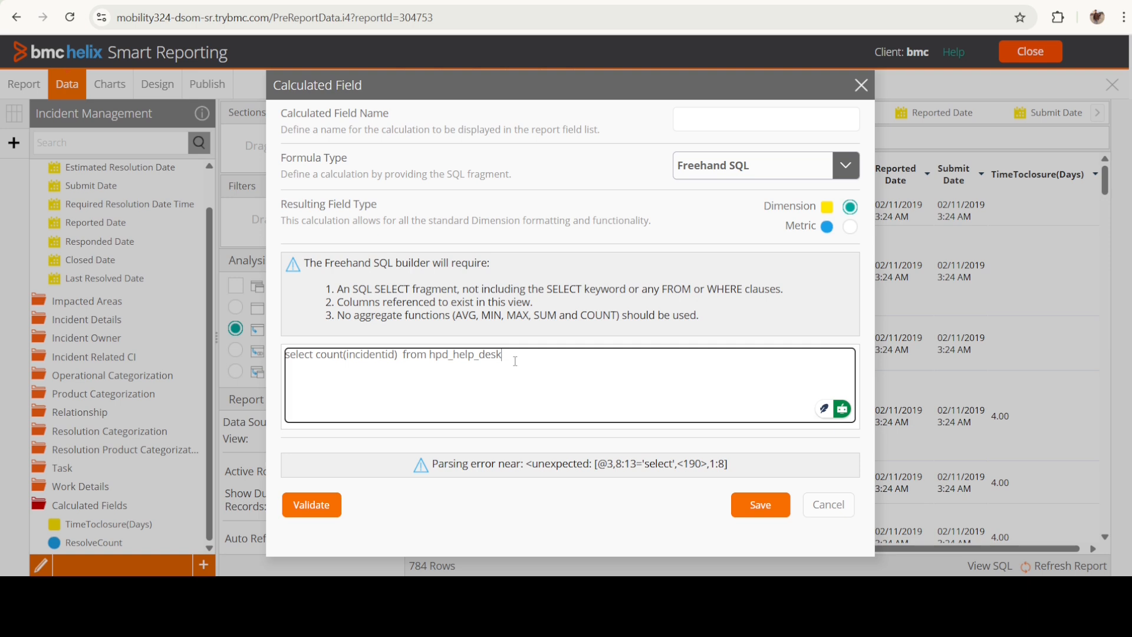
pyautogui.moveTo(515, 361); pyautogui.dragTo(251, 353)
pyautogui.press('BackSpace')
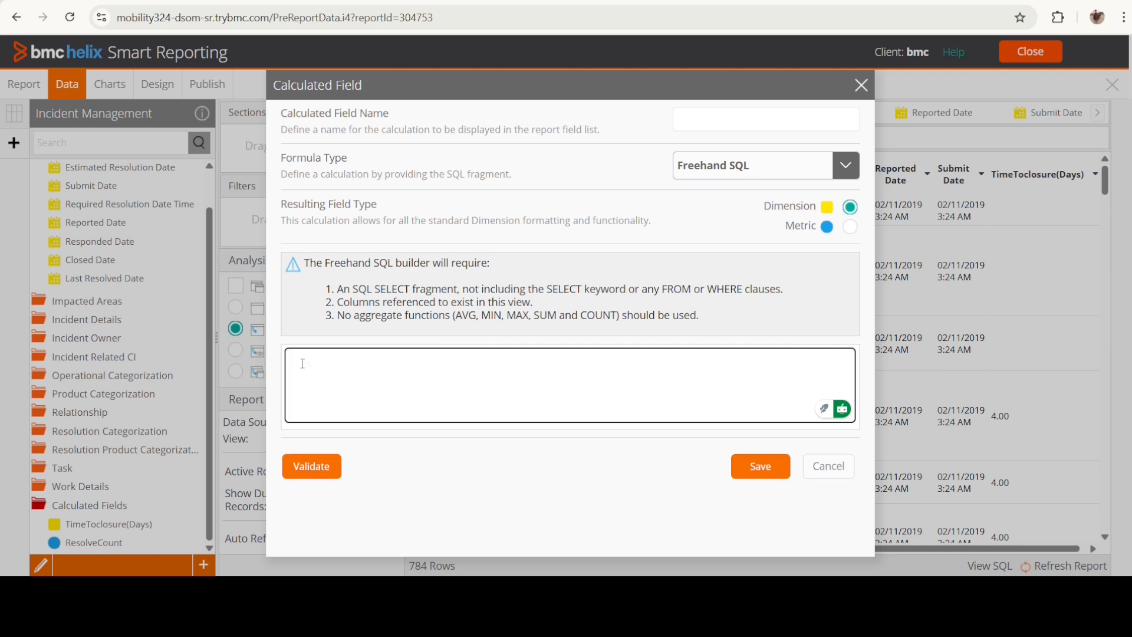
pyautogui.hotkey('ctrl', 'z')
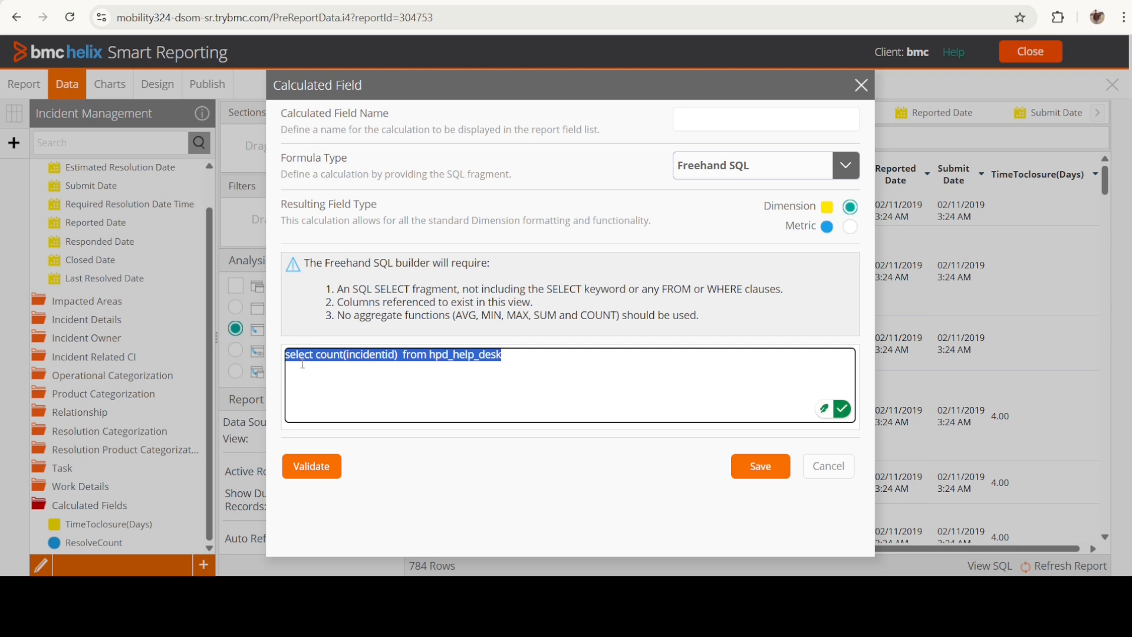
pyautogui.click(303, 364)
pyautogui.click(324, 480)
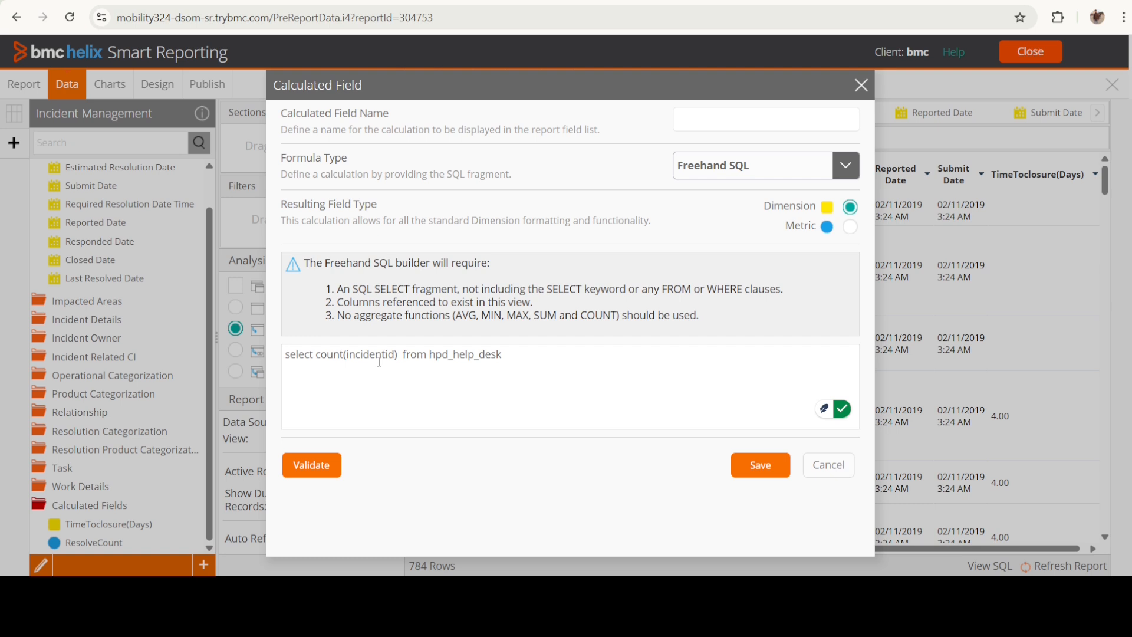
pyautogui.click(316, 470)
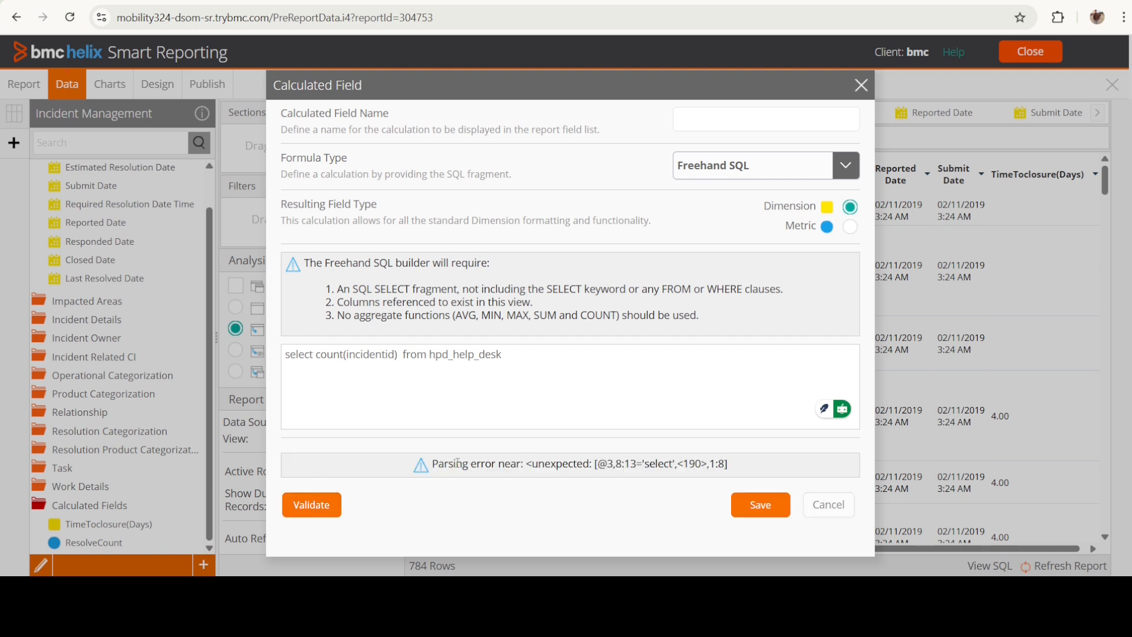
pyautogui.moveTo(500, 358); pyautogui.dragTo(250, 349)
pyautogui.press('BackSpace')
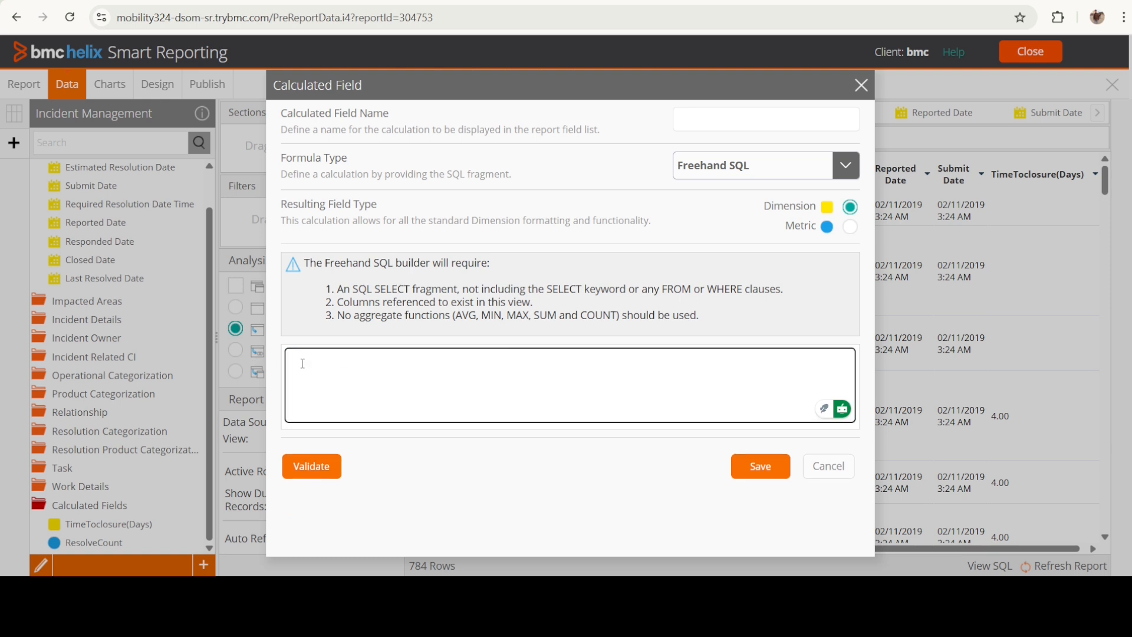
pyautogui.hotkey('ctrl', 'z')
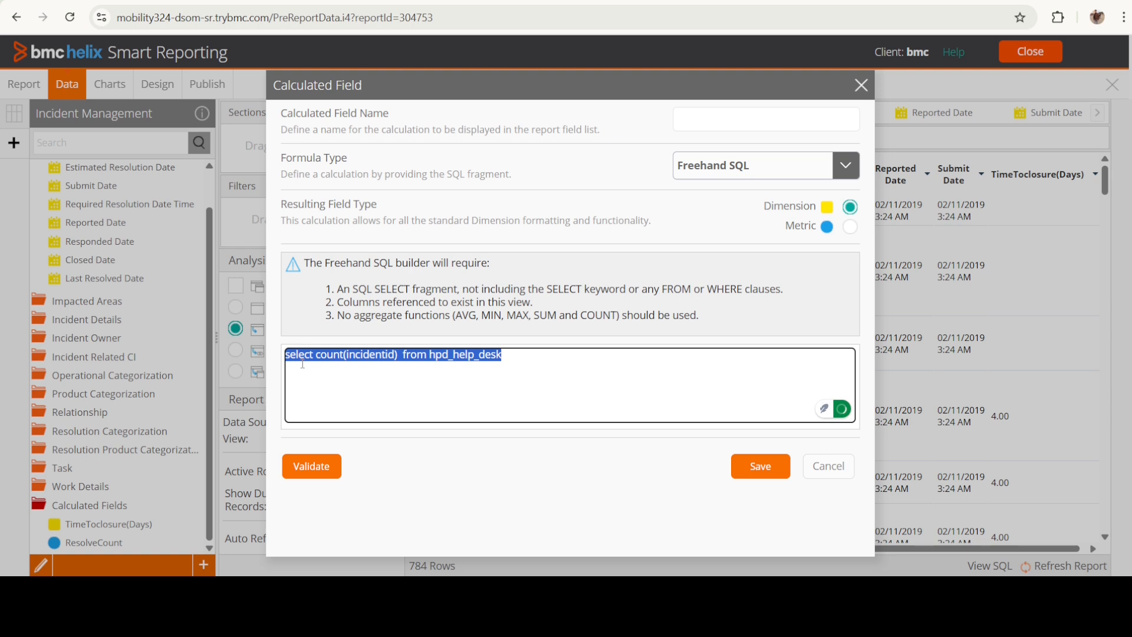
# - Remove and restore the Freehand SQL text "select count(incidentid) from hpd_help_desk" several times, rerunning its validation after each restore
pyautogui.hotkey('ctrl', 'x')
pyautogui.hotkey('ctrl', 'v')
pyautogui.click(323, 476)
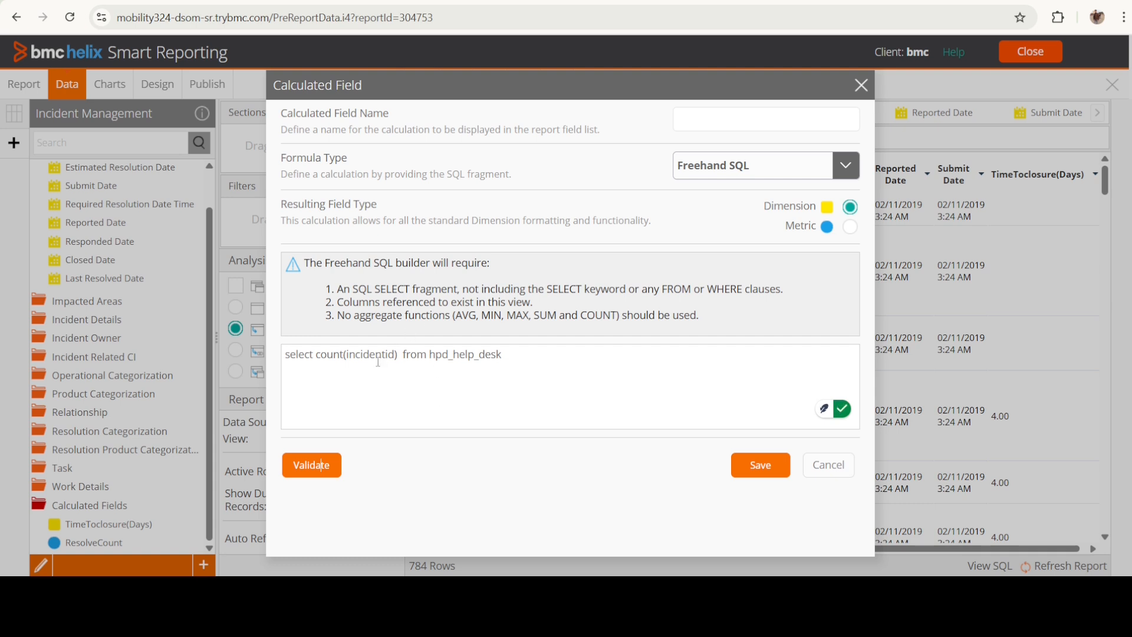
pyautogui.click(321, 465)
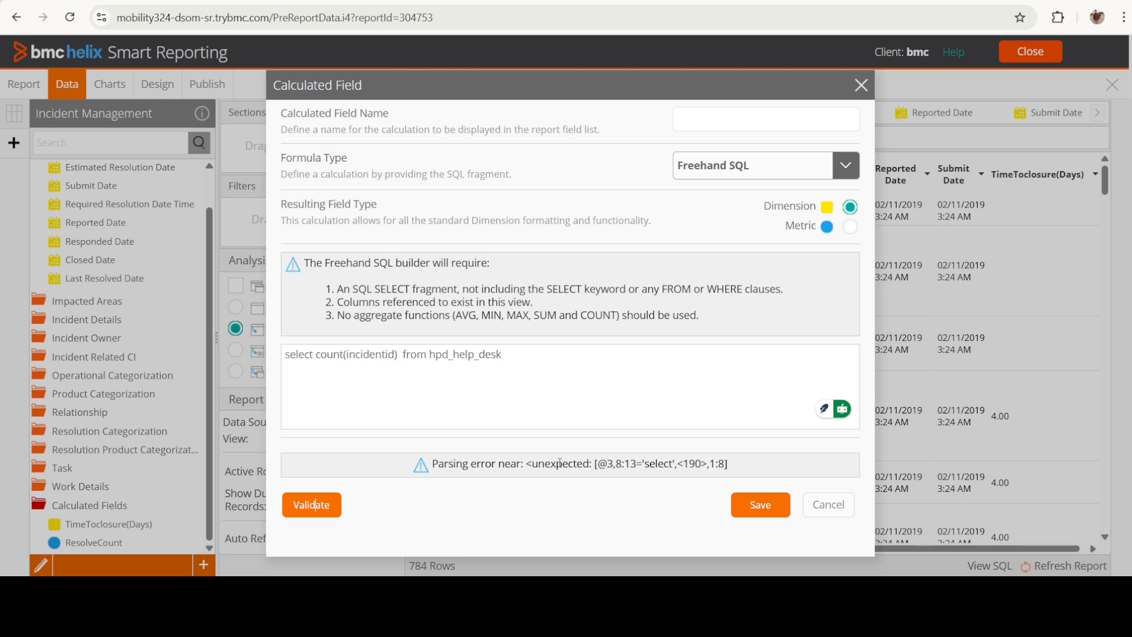
pyautogui.moveTo(512, 356); pyautogui.dragTo(272, 360)
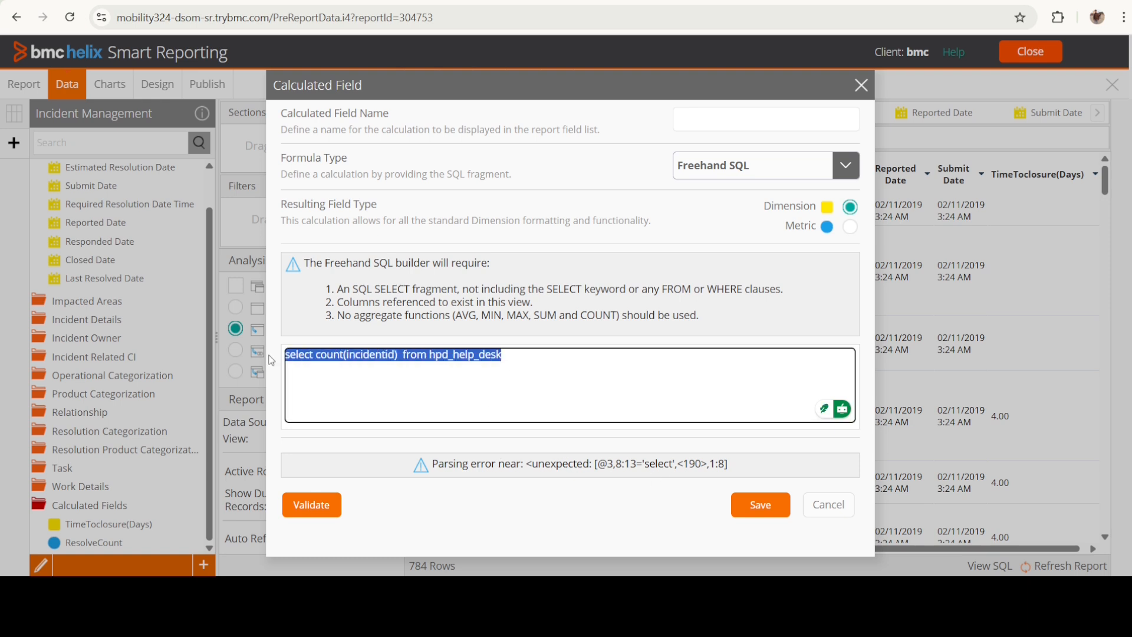
pyautogui.press('BackSpace')
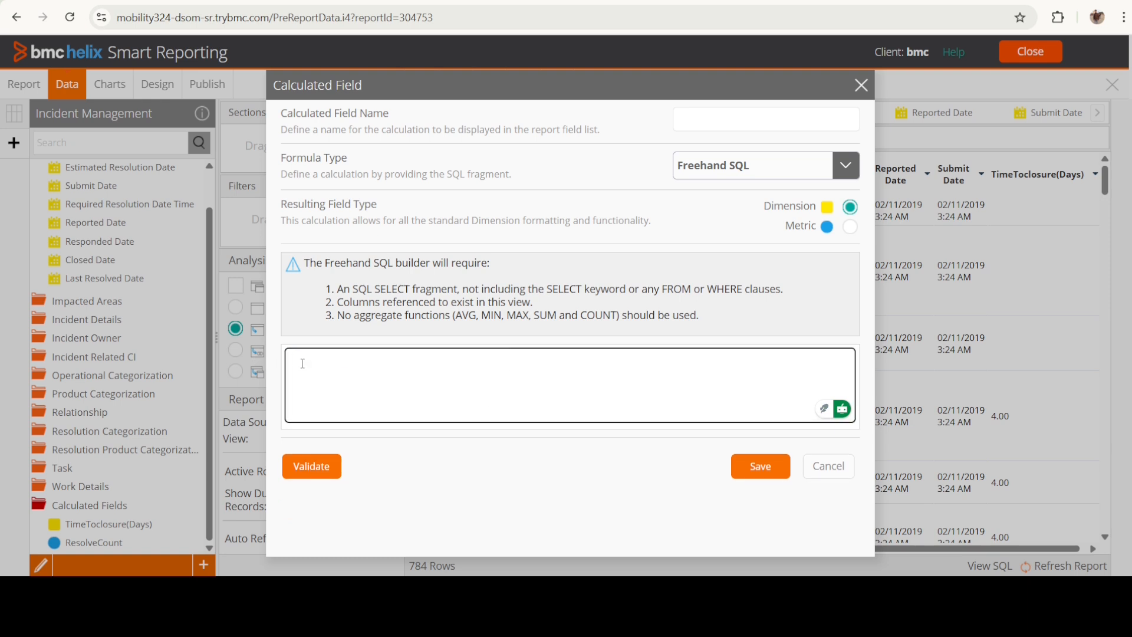
pyautogui.hotkey('ctrl', 'z')
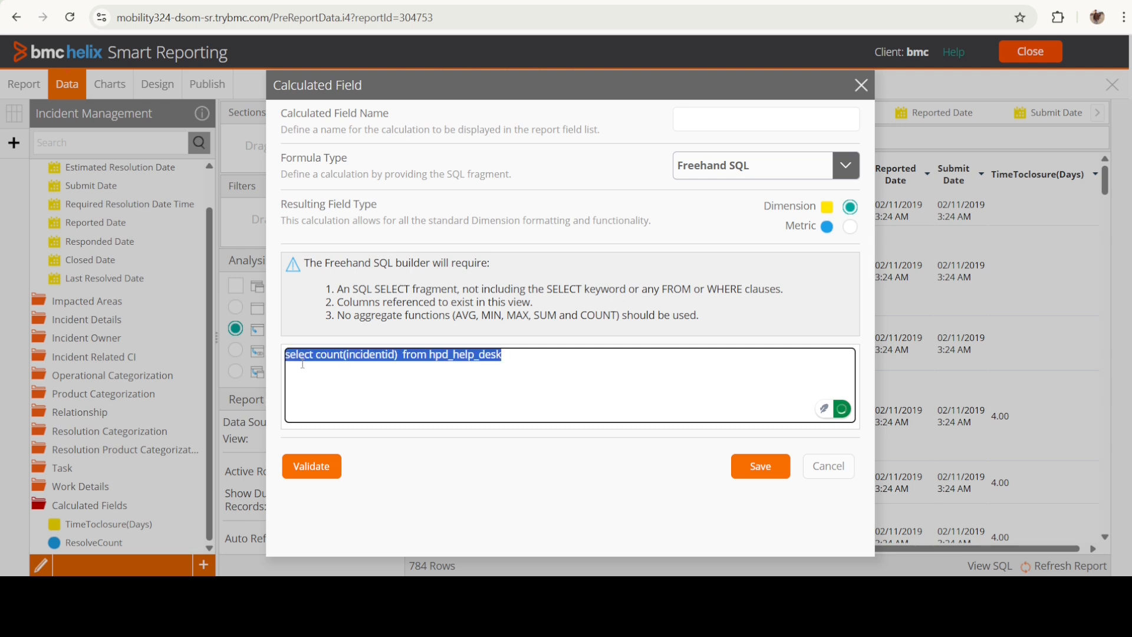
pyautogui.click(551, 386)
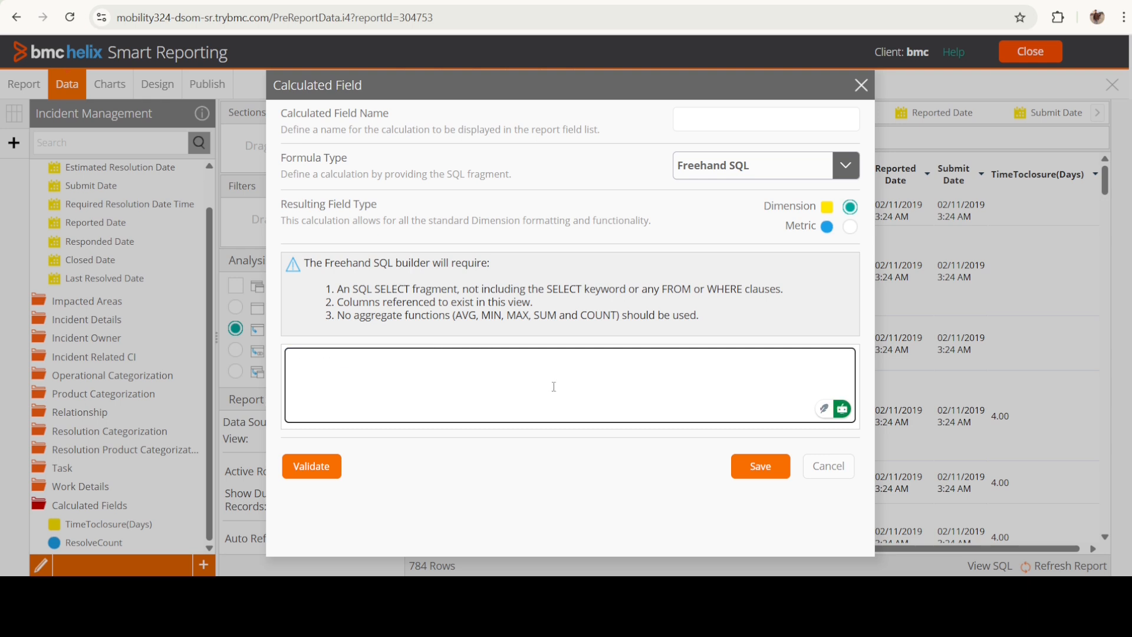
pyautogui.click(324, 482)
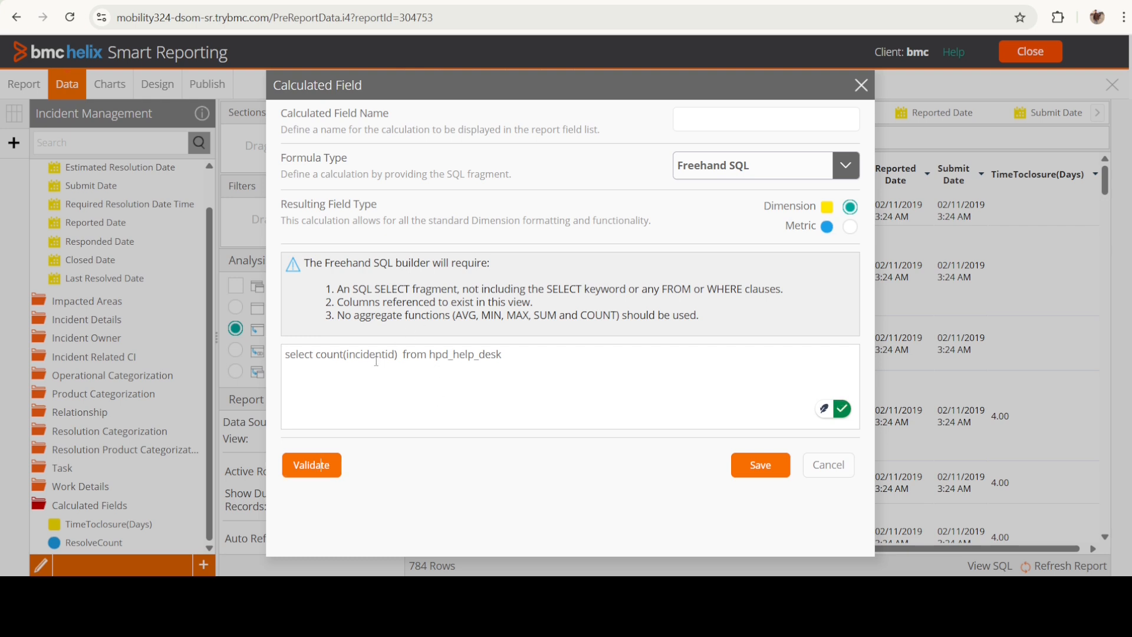
pyautogui.click(321, 465)
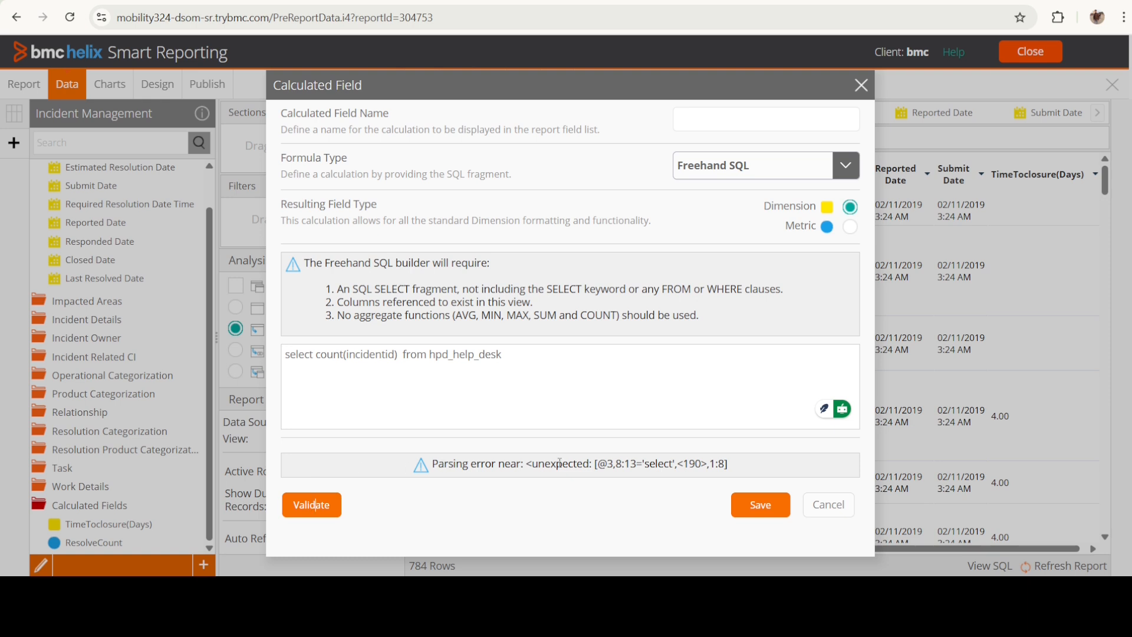
pyautogui.moveTo(510, 356); pyautogui.dragTo(254, 358)
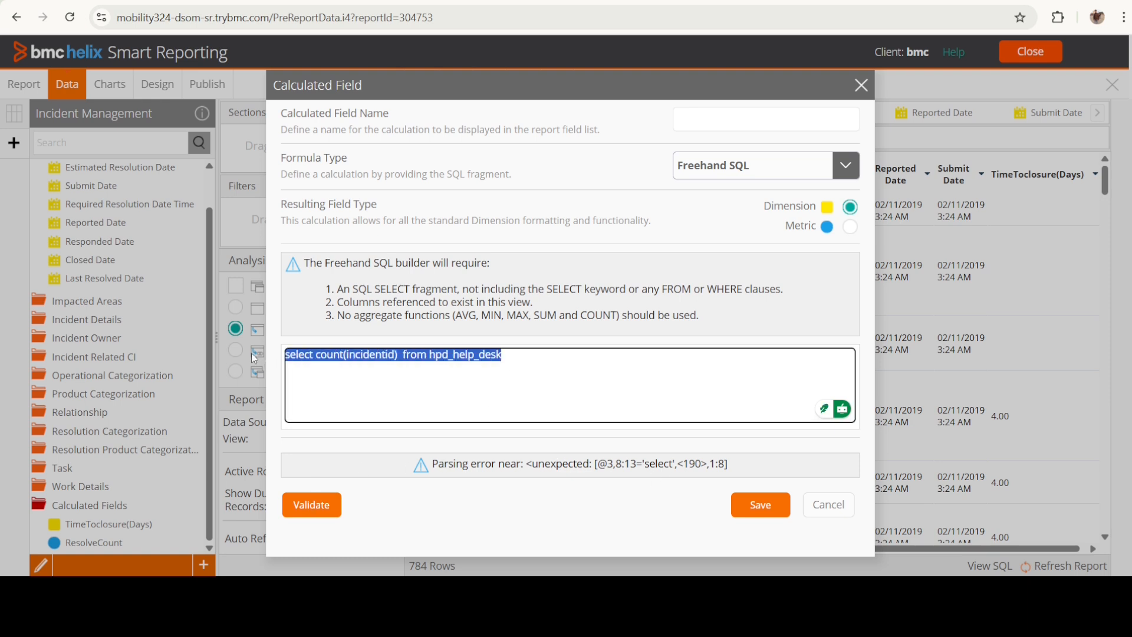
pyautogui.press('BackSpace')
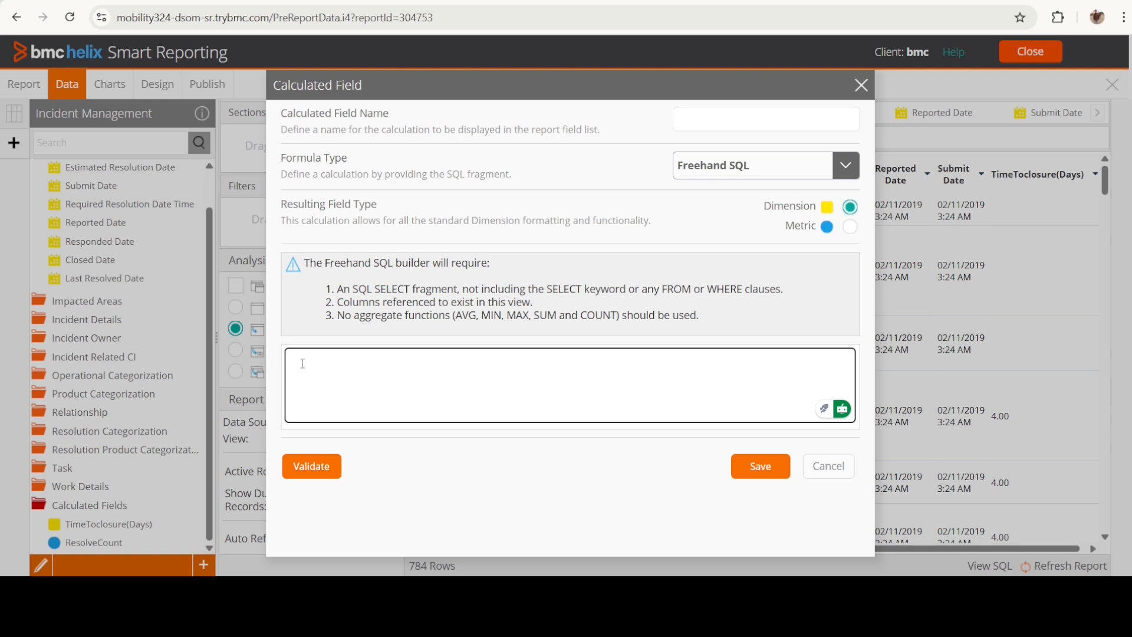
pyautogui.hotkey('ctrl', 'z')
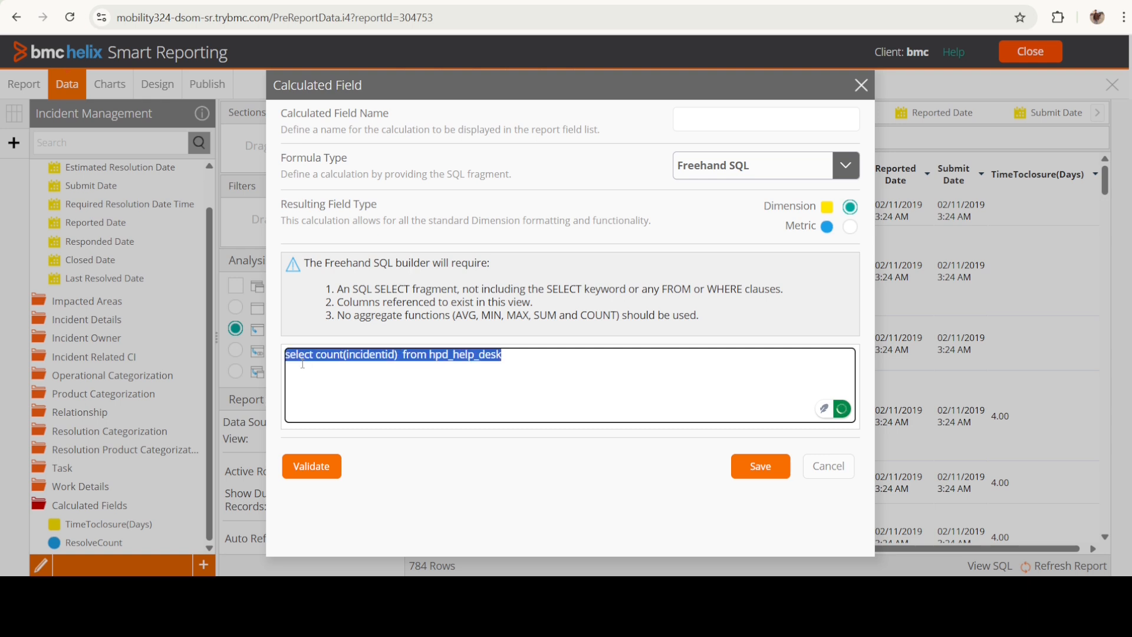
pyautogui.click(303, 364)
pyautogui.click(323, 474)
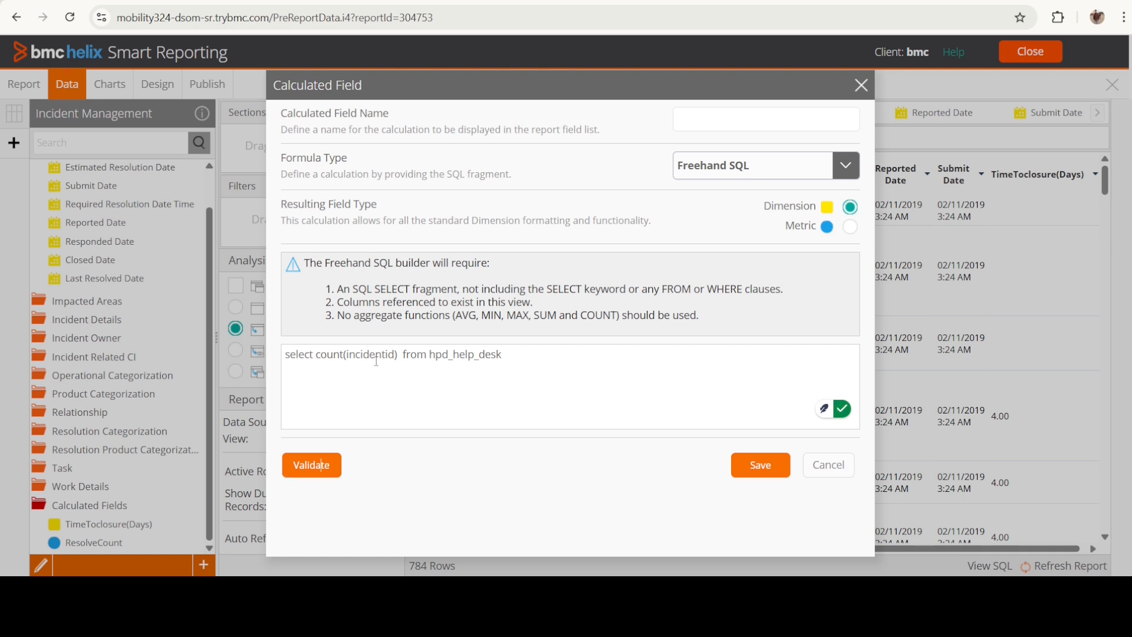
pyautogui.click(315, 468)
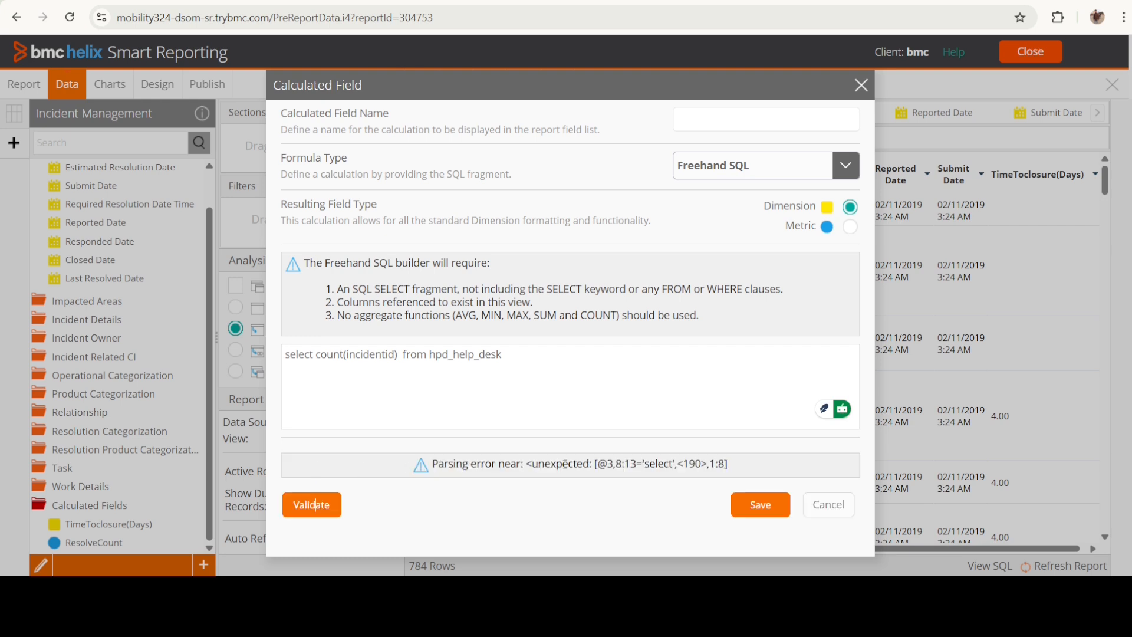
pyautogui.moveTo(435, 381); pyautogui.dragTo(250, 352)
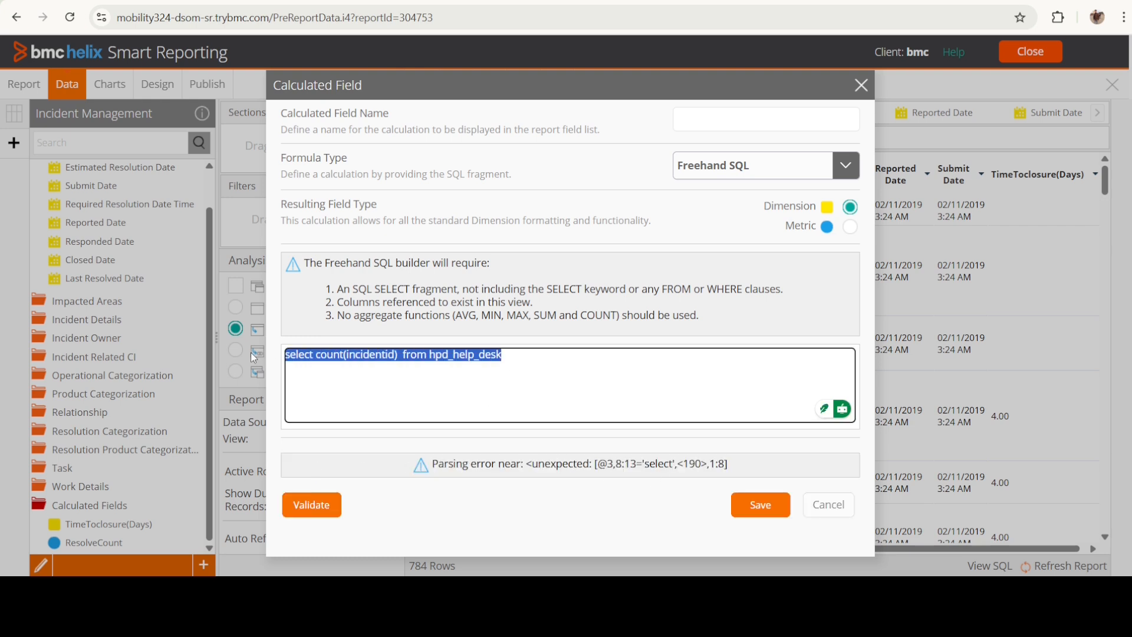
pyautogui.press('BackSpace')
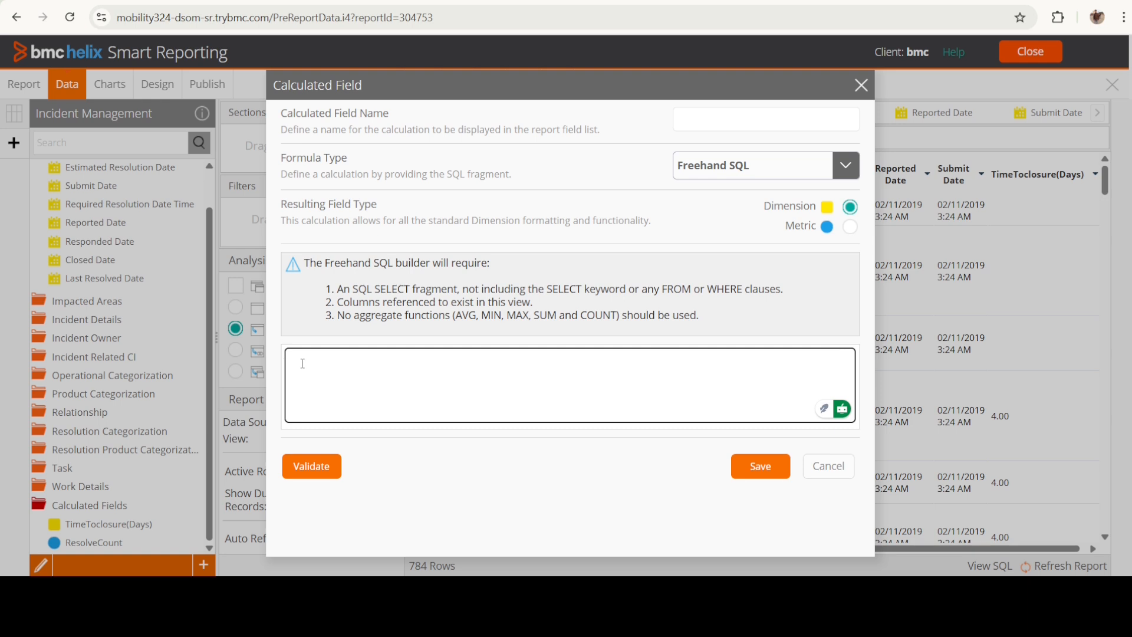
pyautogui.hotkey('ctrl', 'z')
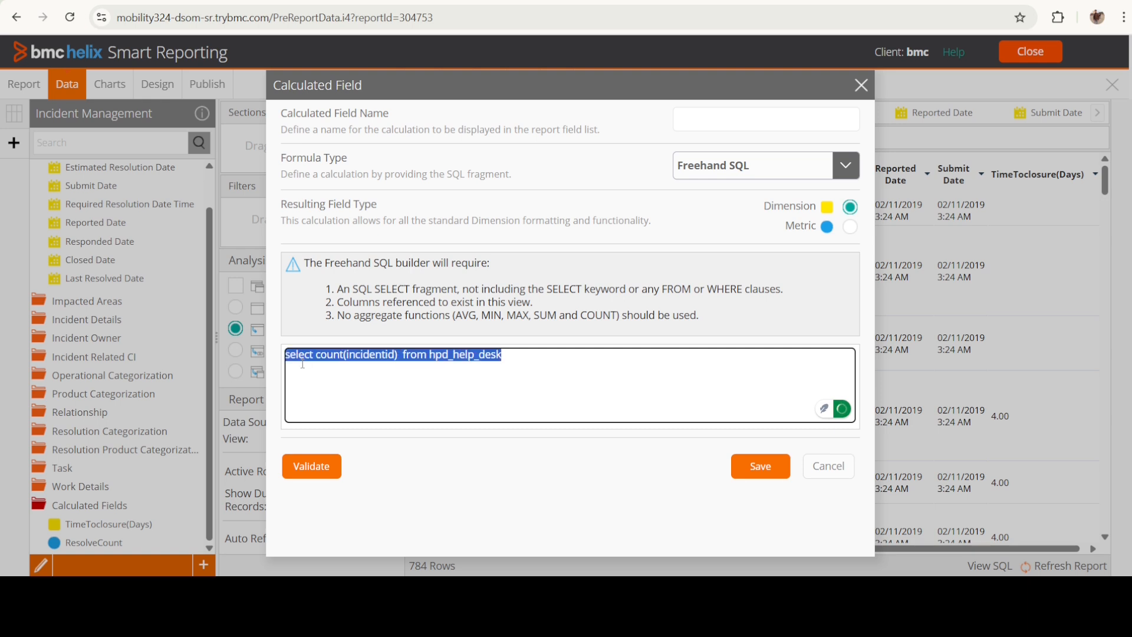
pyautogui.click(302, 363)
pyautogui.click(322, 467)
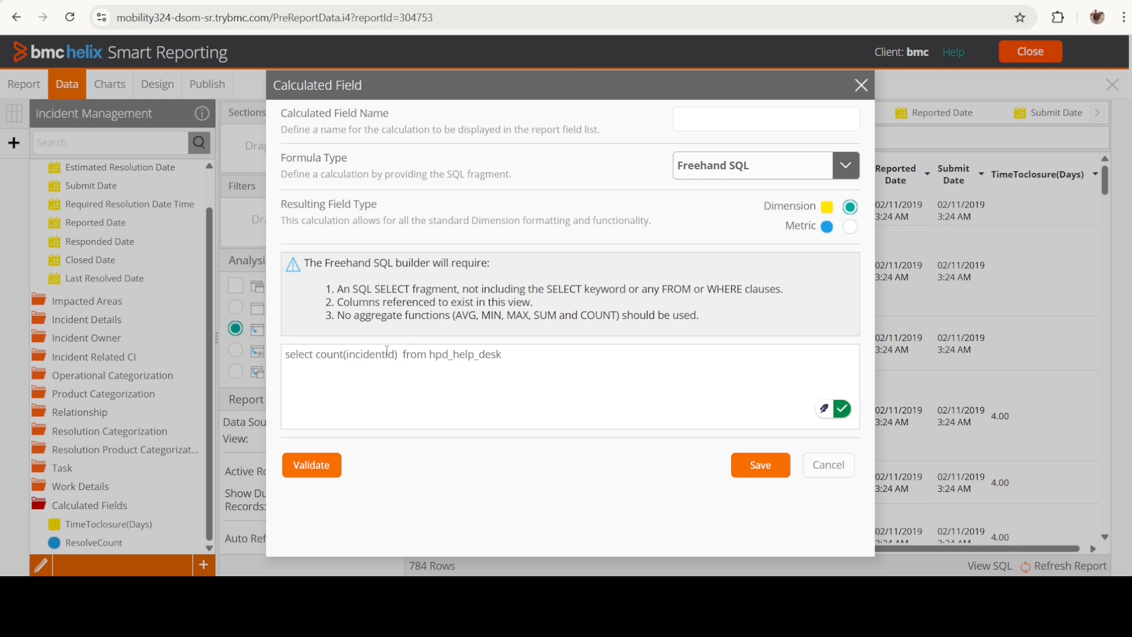
pyautogui.click(315, 465)
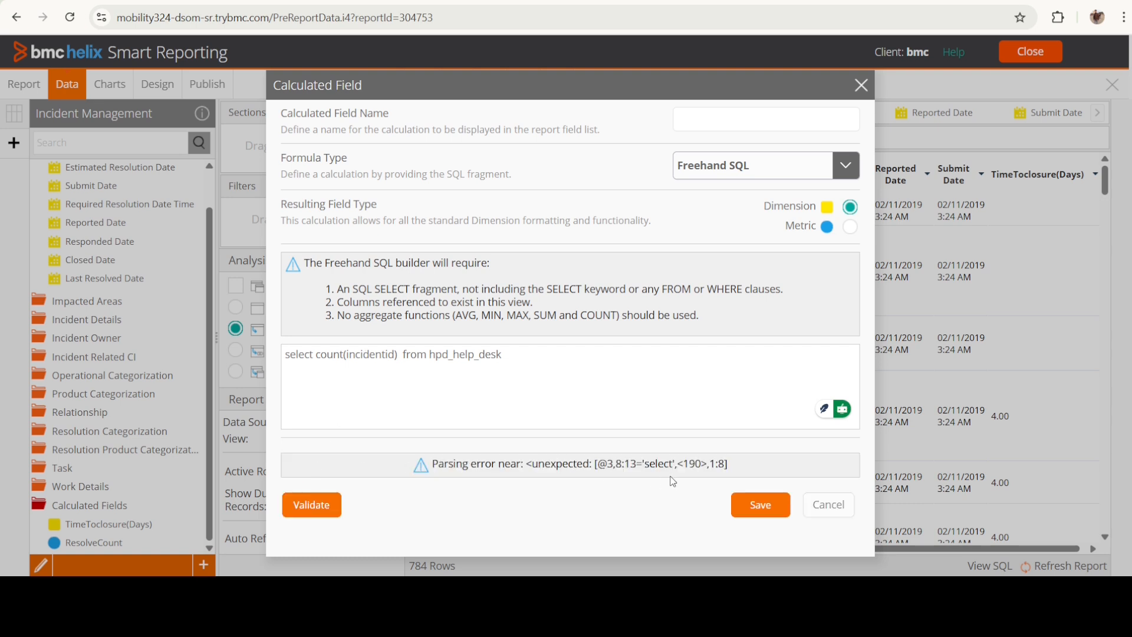
pyautogui.moveTo(513, 363); pyautogui.dragTo(271, 360)
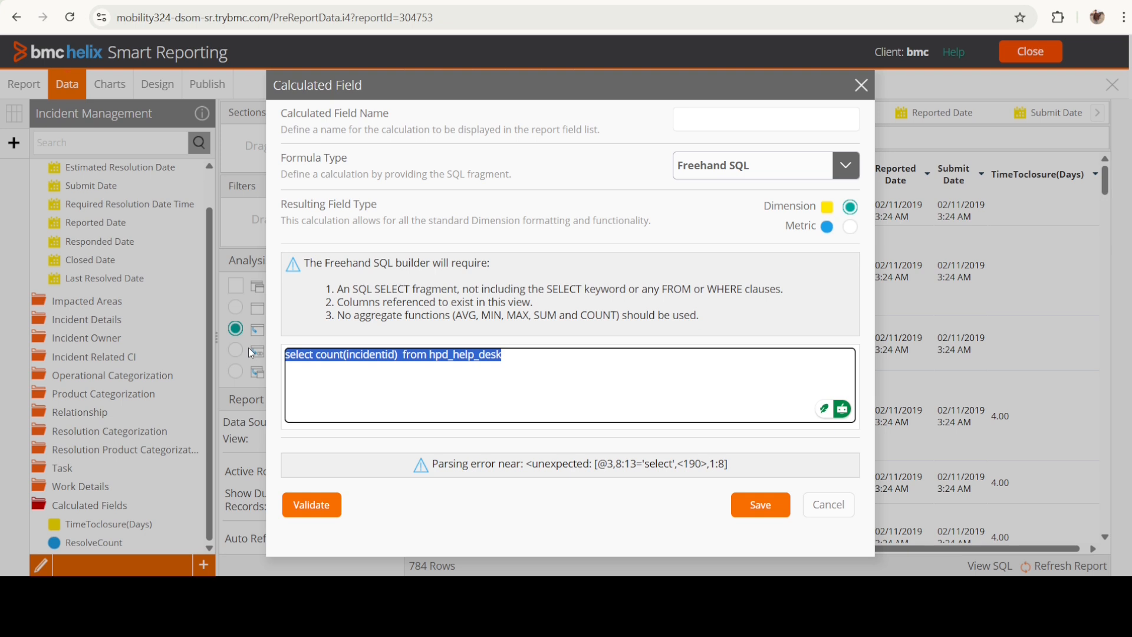
pyautogui.press('BackSpace')
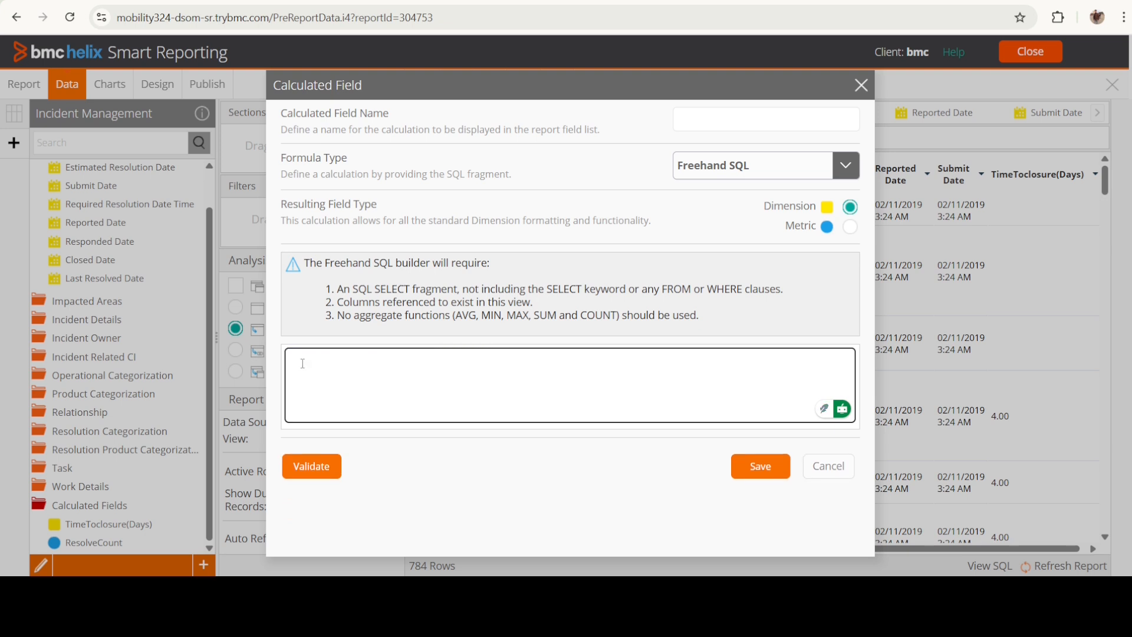
pyautogui.hotkey('ctrl', 'z')
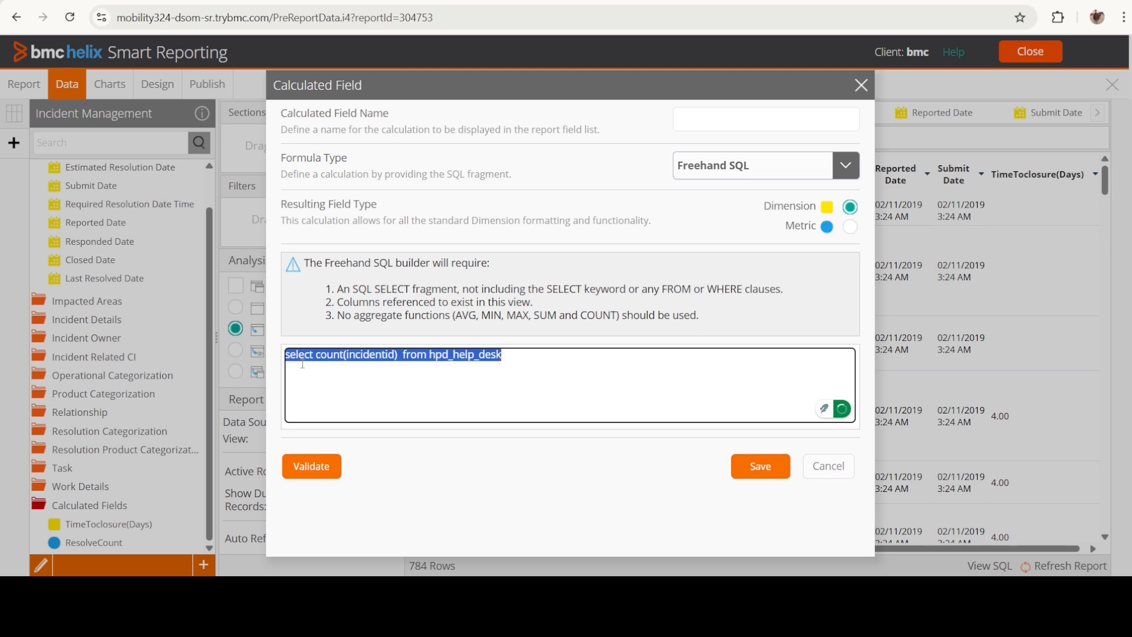
pyautogui.click(303, 363)
pyautogui.click(323, 482)
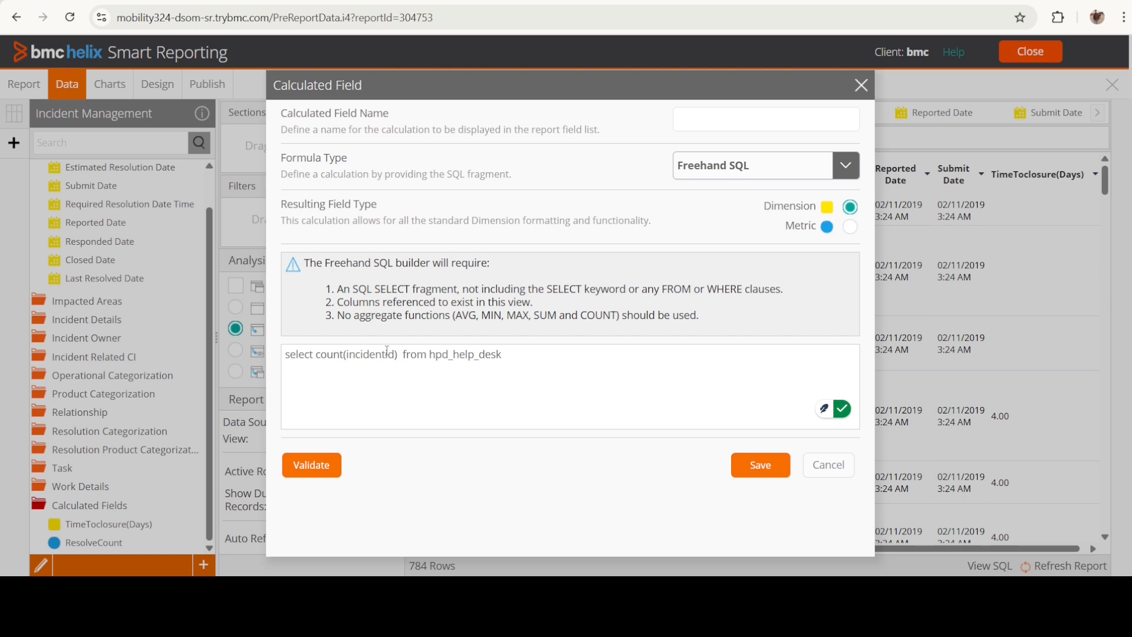
pyautogui.click(314, 465)
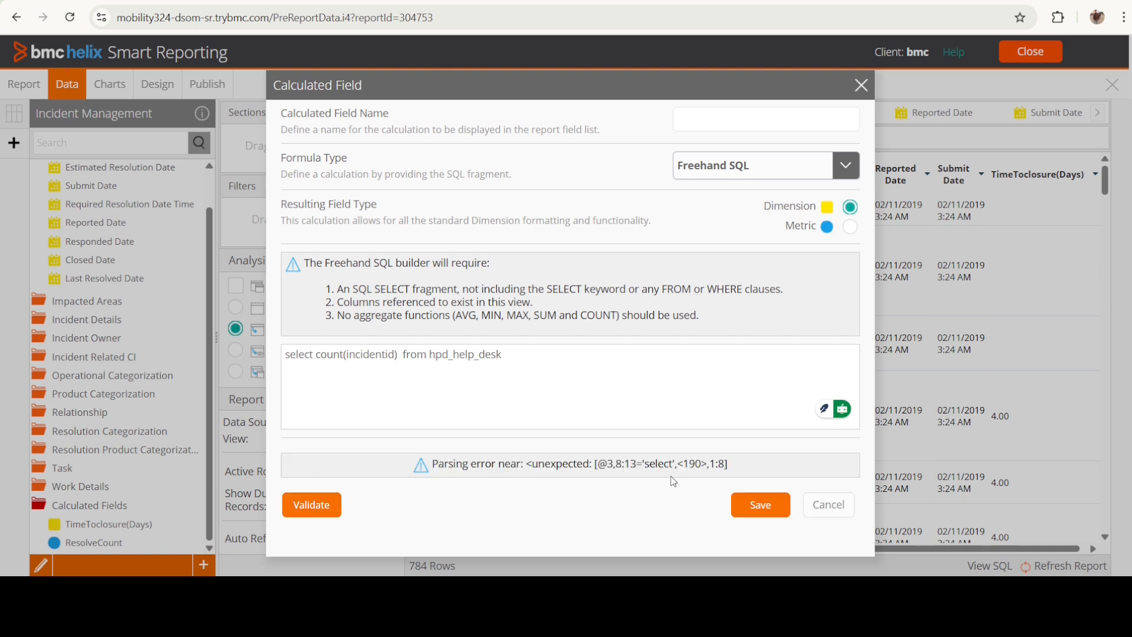
pyautogui.moveTo(510, 358); pyautogui.dragTo(254, 358)
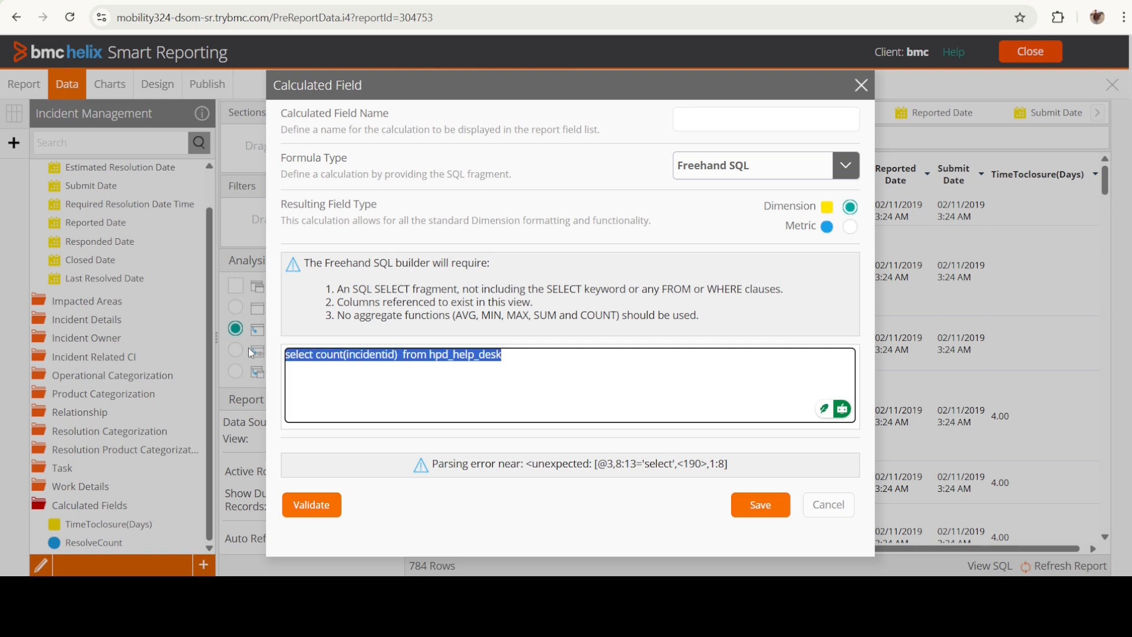
pyautogui.press('BackSpace')
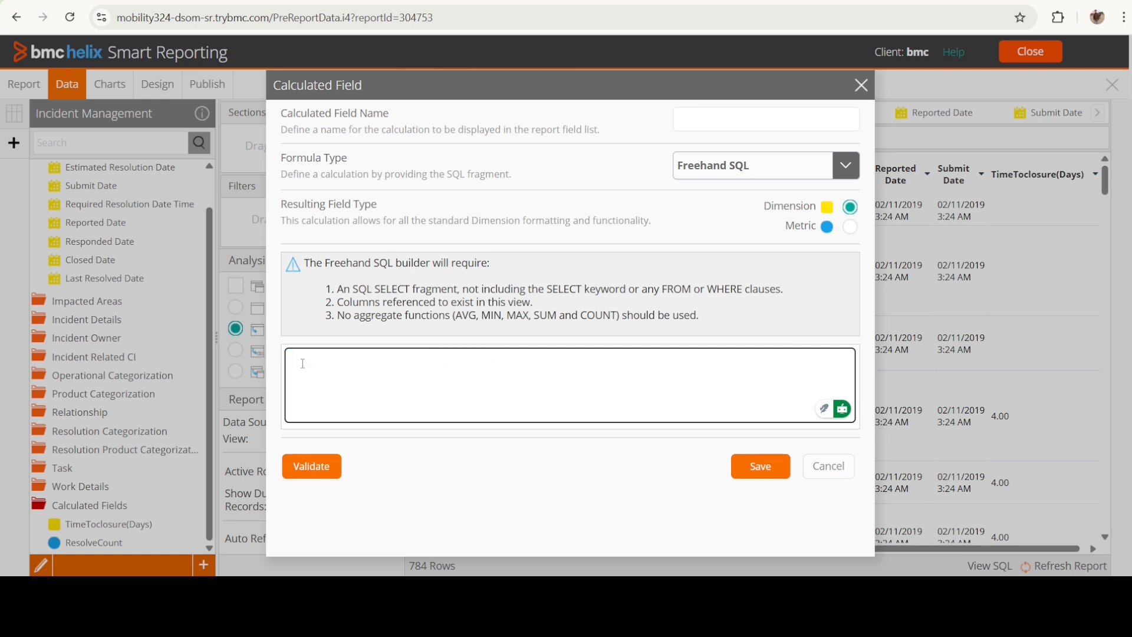
pyautogui.hotkey('ctrl', 'z')
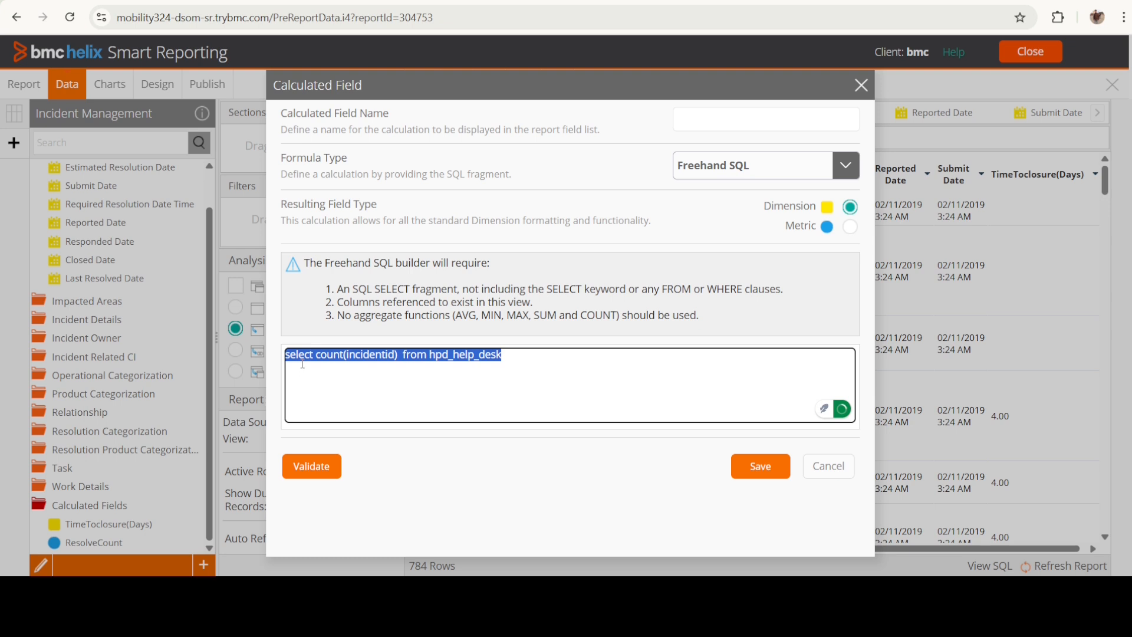
pyautogui.click(323, 474)
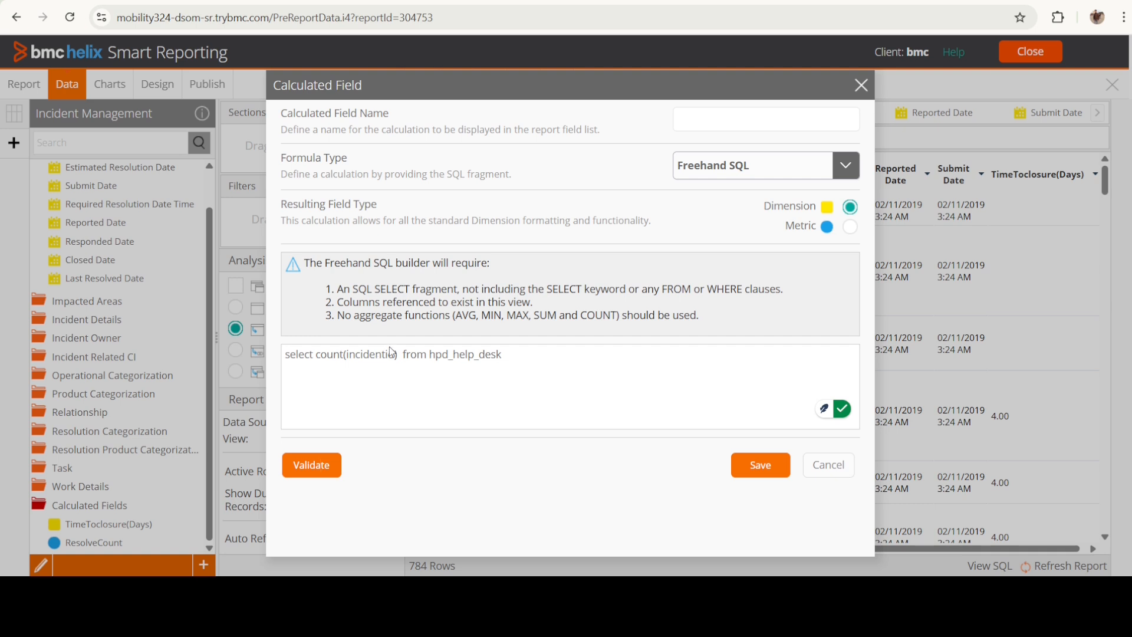
pyautogui.click(325, 470)
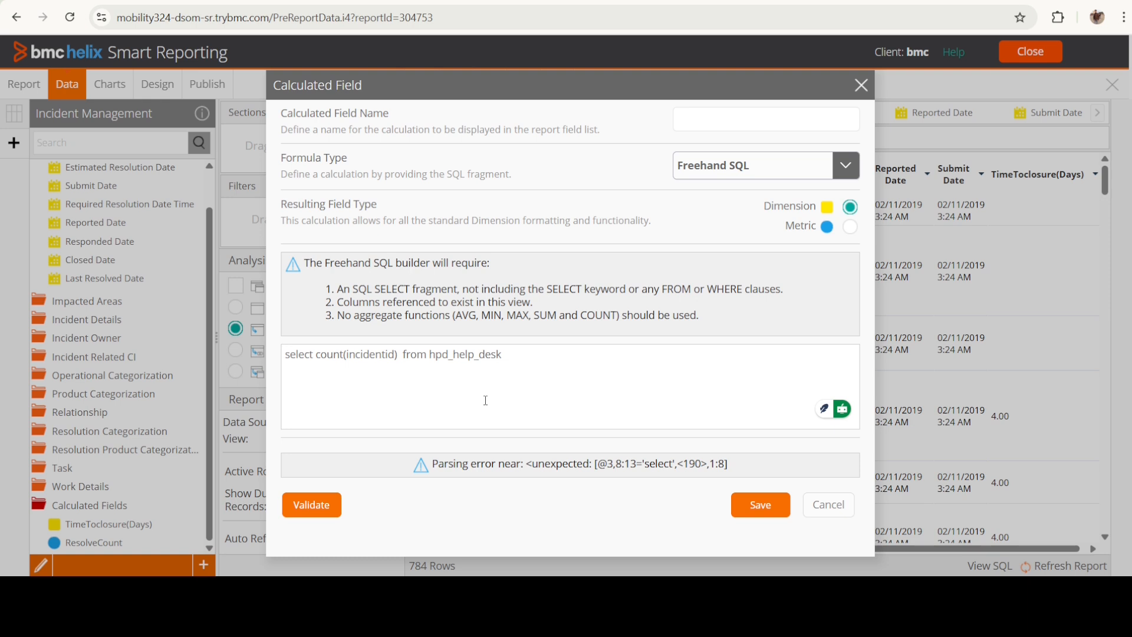
pyautogui.moveTo(498, 354); pyautogui.dragTo(250, 352)
pyautogui.press('BackSpace')
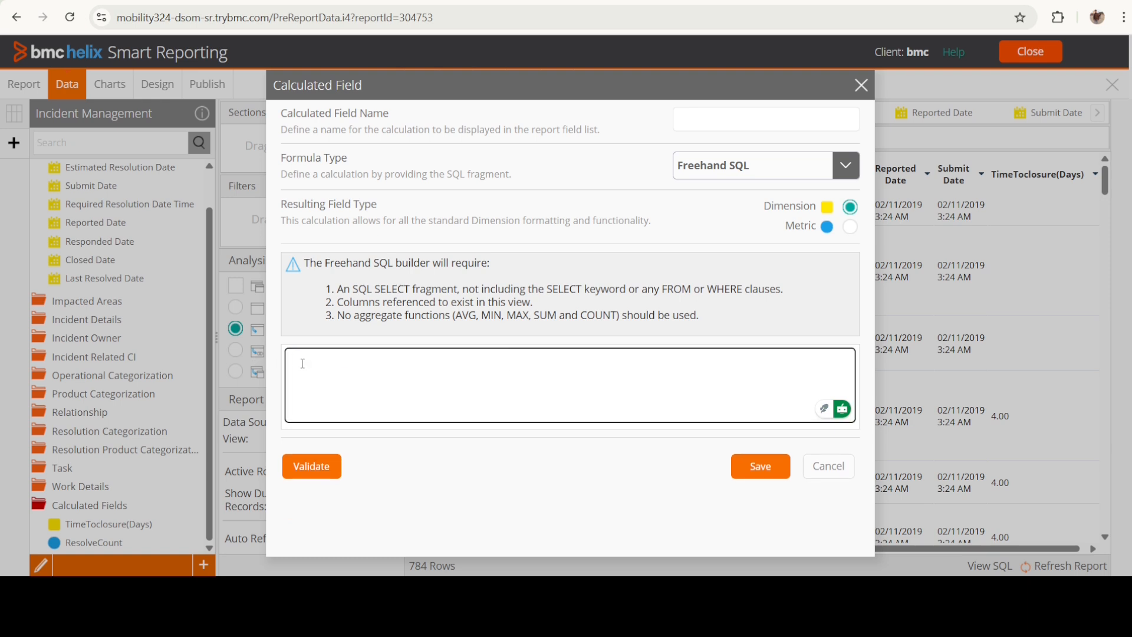
pyautogui.hotkey('ctrl', 'z')
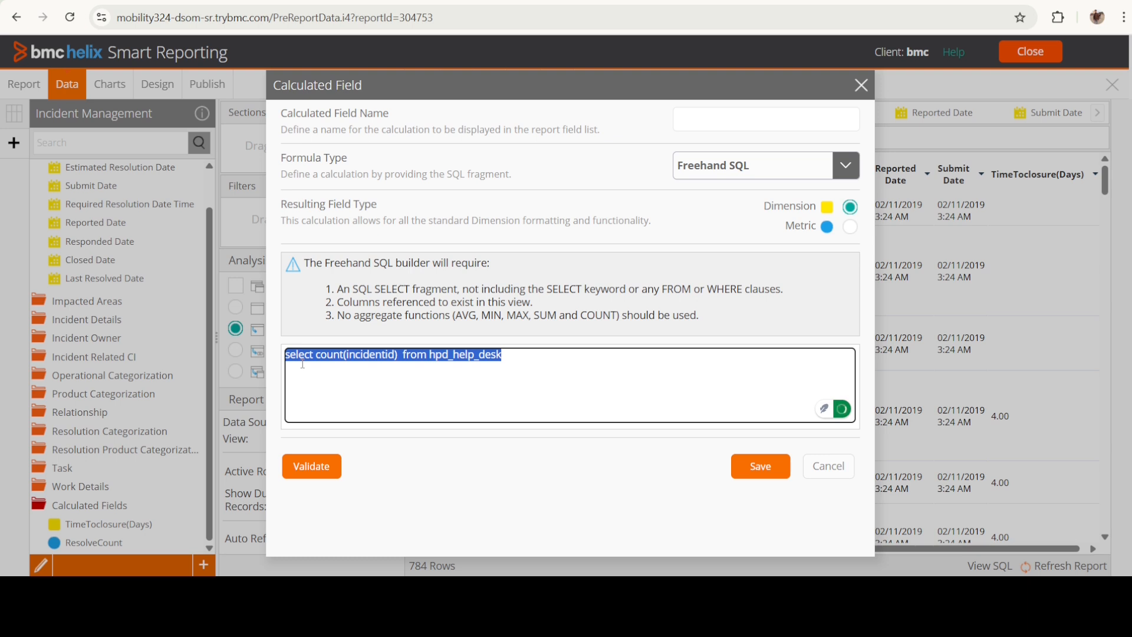
pyautogui.hotkey('ctrl', 'x')
pyautogui.hotkey('ctrl', 'v')
pyautogui.click(322, 475)
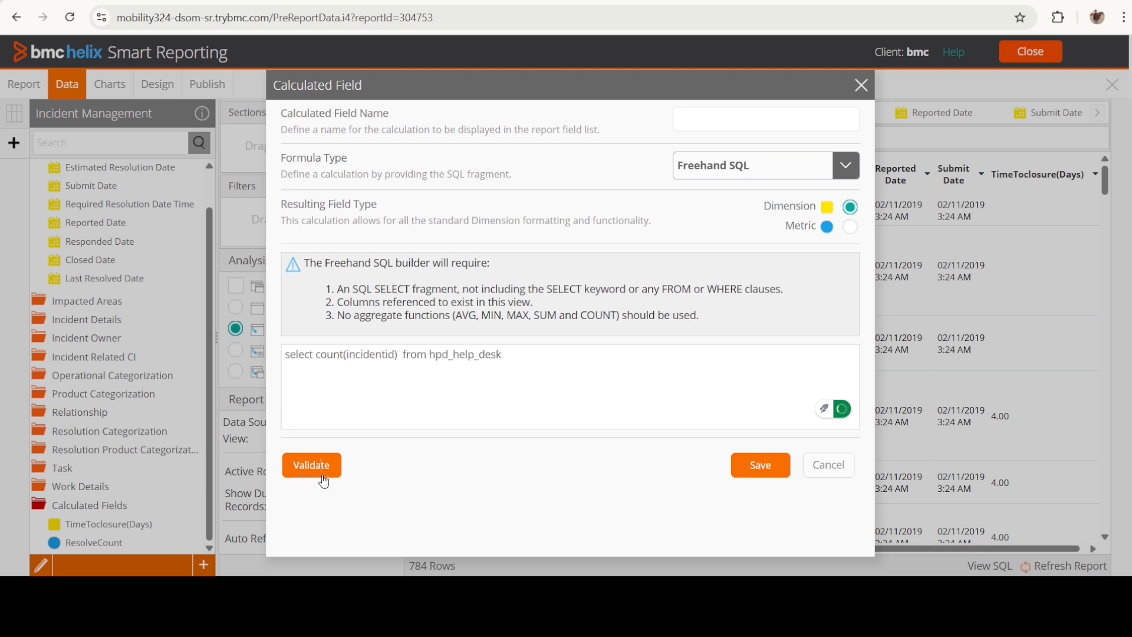